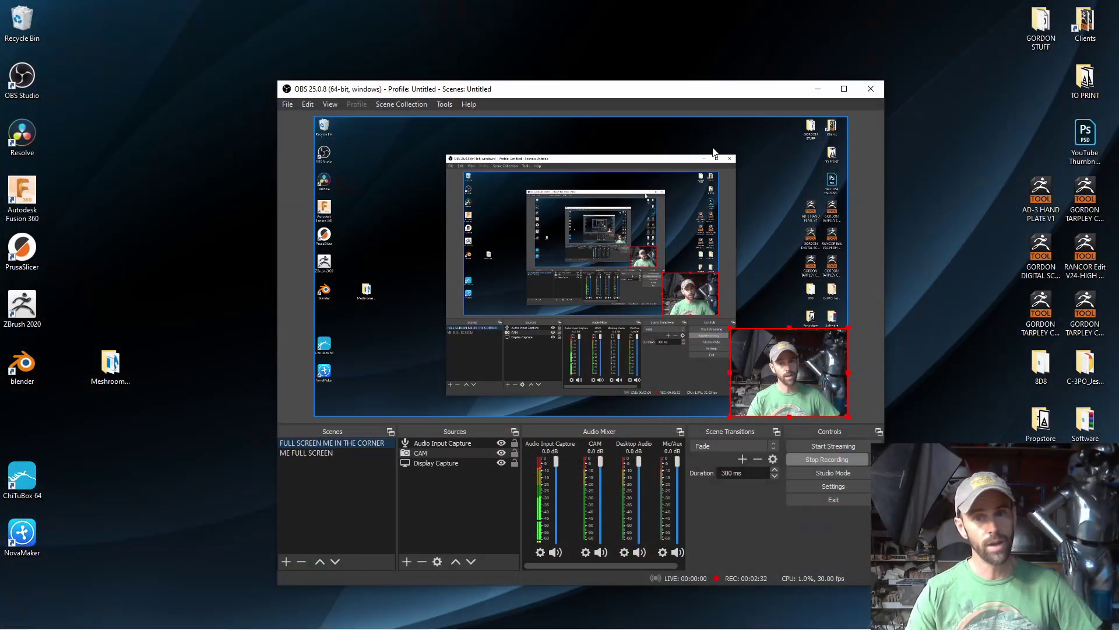
- Hide OBS and launch Meshroom.exe from the Meshroom-2019.2.0 folder on the desktop
drag(751, 93, 677, 124)
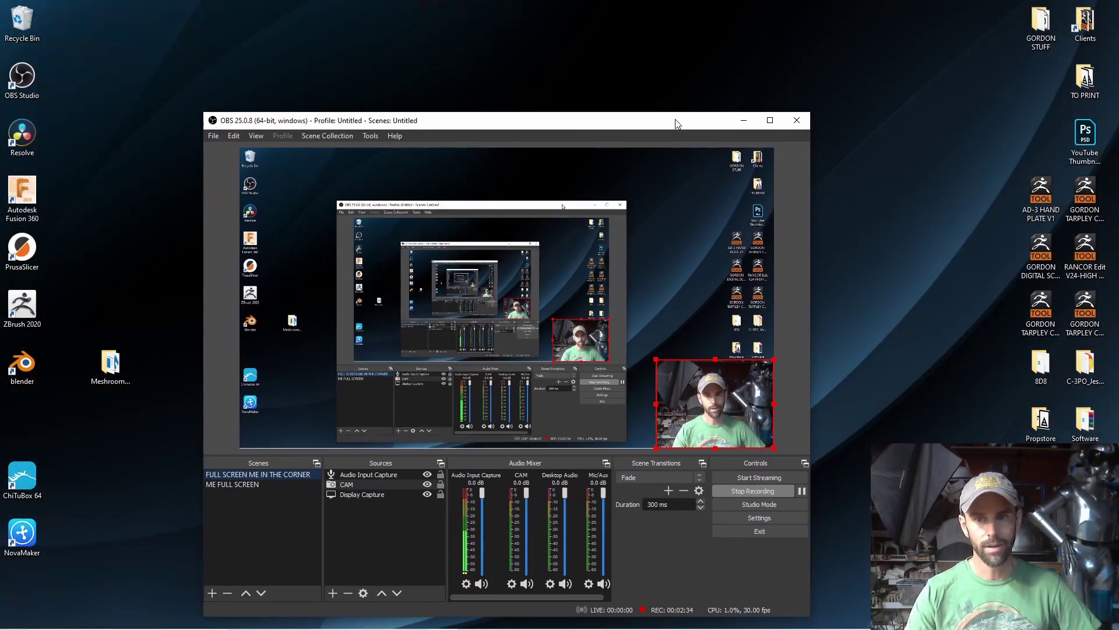
click(743, 120)
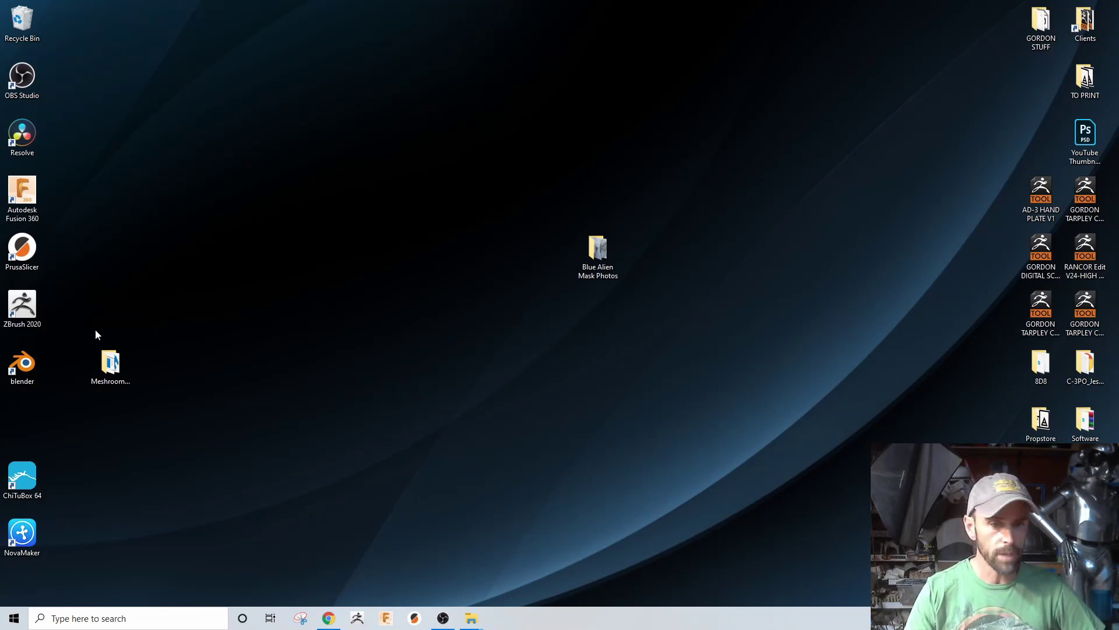
double_click(104, 353)
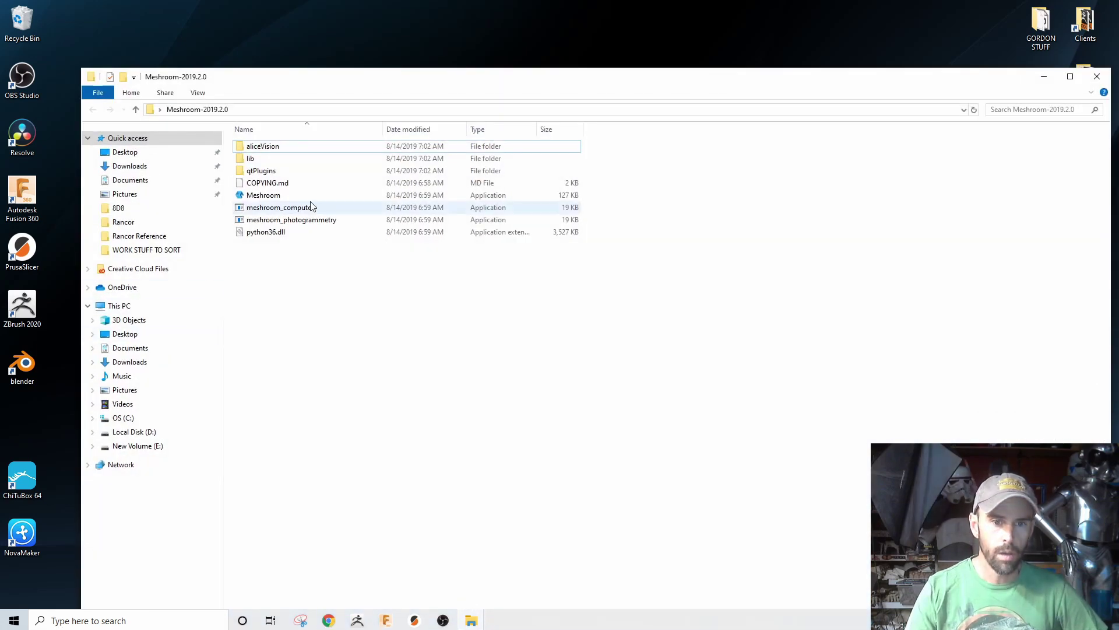
double_click(271, 197)
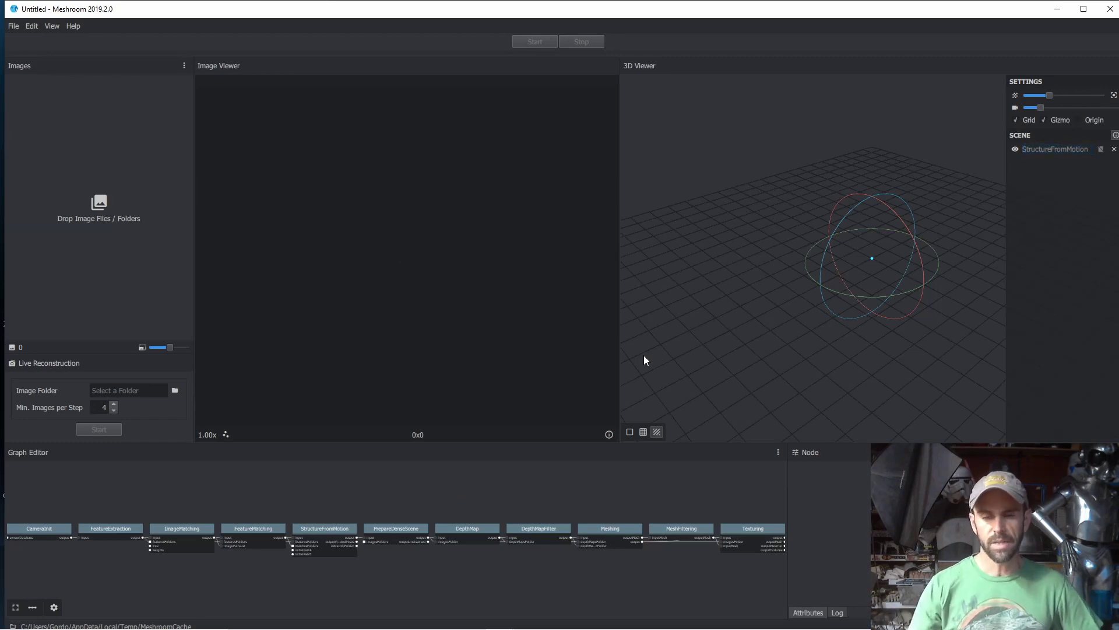
- Check the Graph Editor's add-node menu and pan the pipeline, then open File Explorer with Win+E
scroll(76, 533, up, 3)
right_click(217, 575)
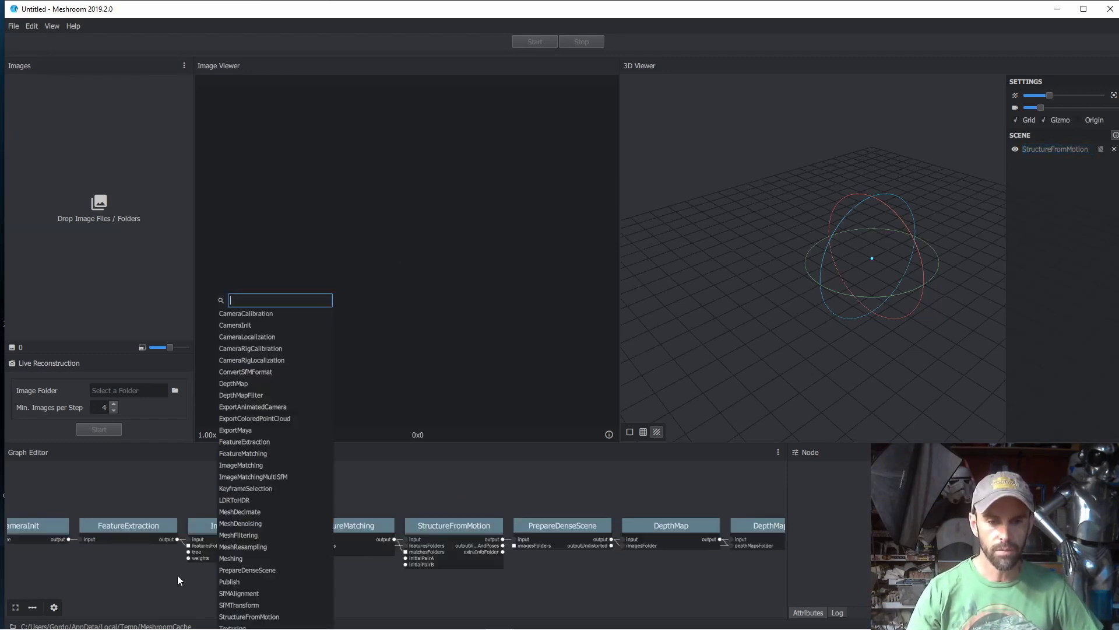
scroll(158, 574, down, 2)
click(134, 573)
middle_drag(135, 573, 155, 554)
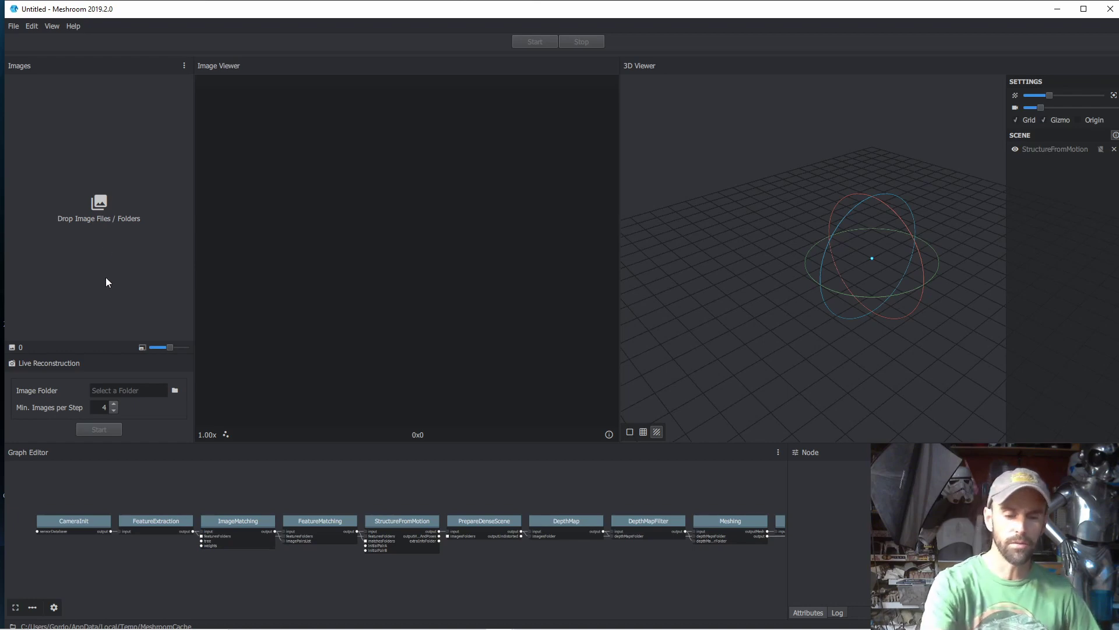
key(super+e)
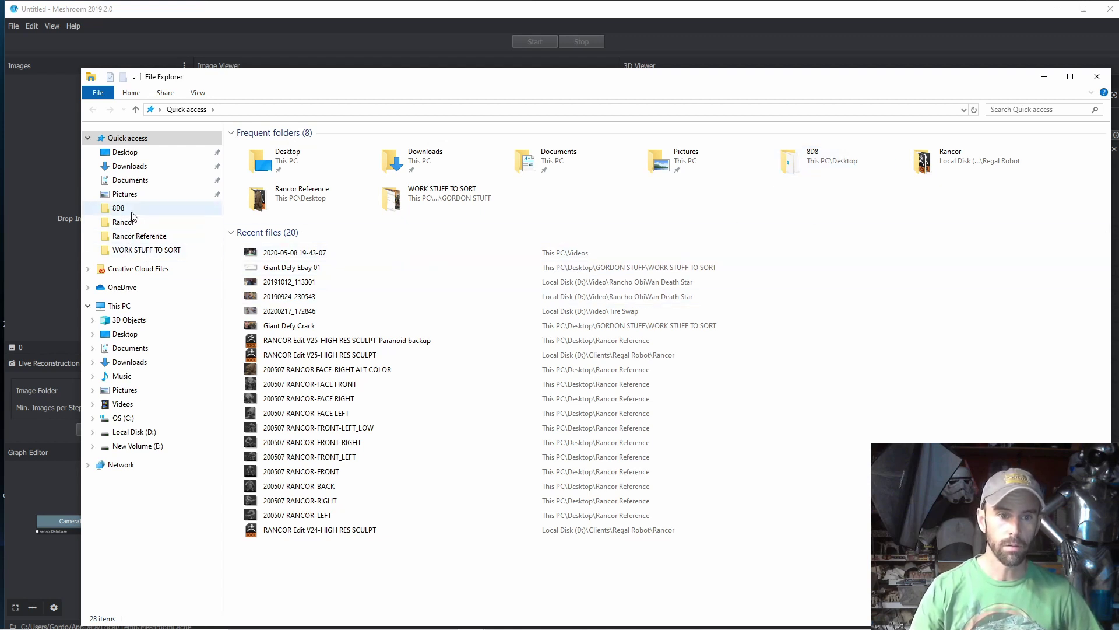
- Drag all 79 photos from Desktop\Blue Alien Mask Photos into Meshroom's Images panel, then close Explorer
click(116, 334)
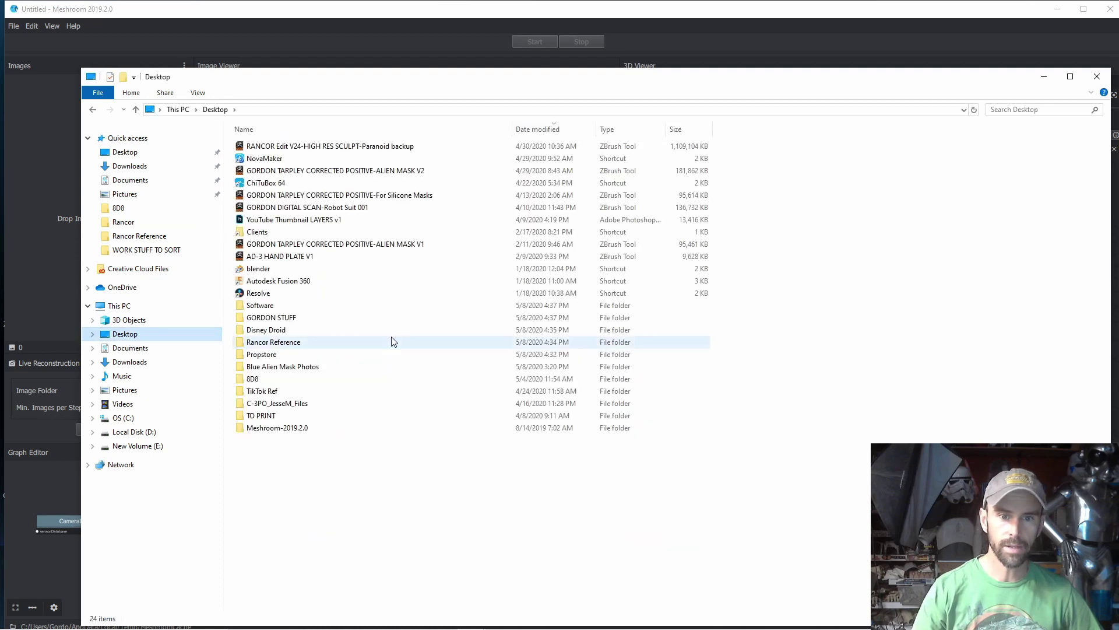
double_click(283, 367)
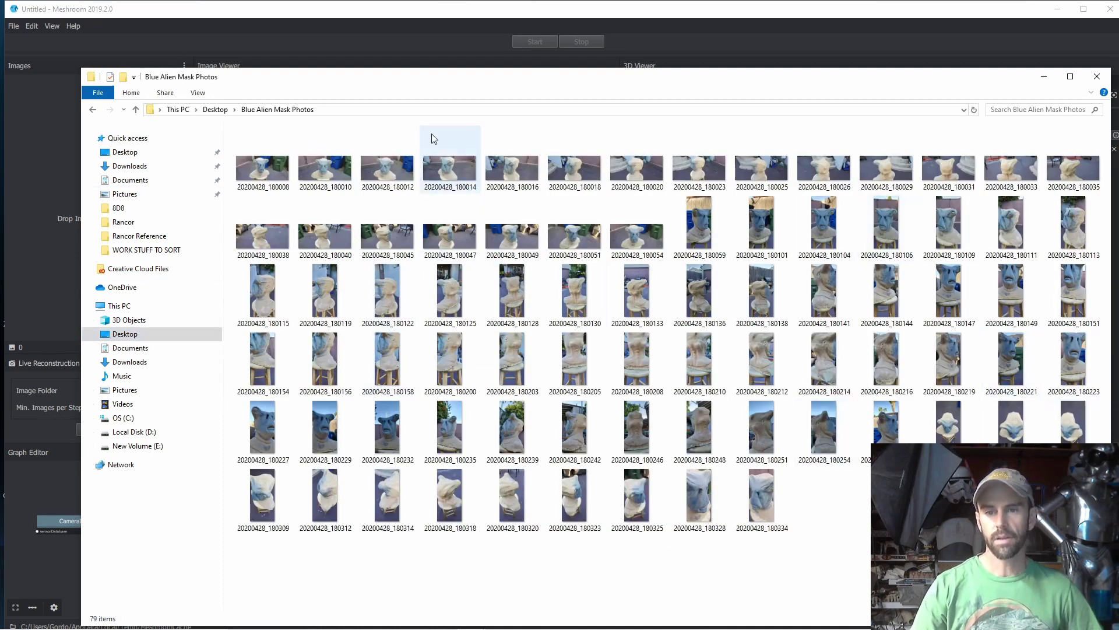
drag(1102, 545, 257, 169)
drag(317, 103, 581, 130)
drag(527, 188, 140, 204)
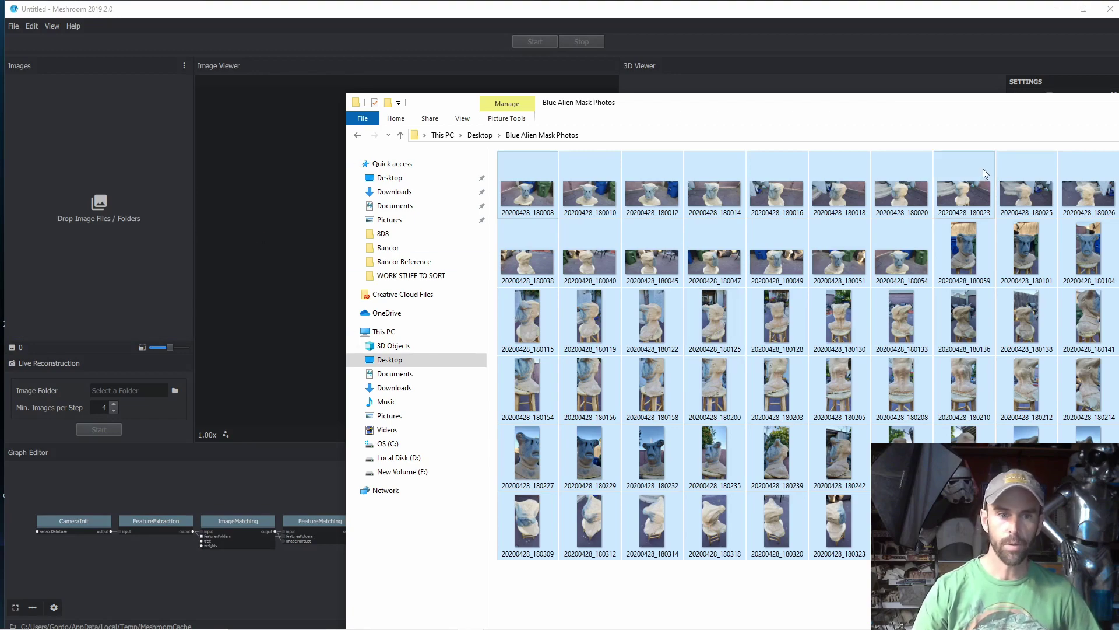
drag(871, 115, 355, 227)
click(865, 213)
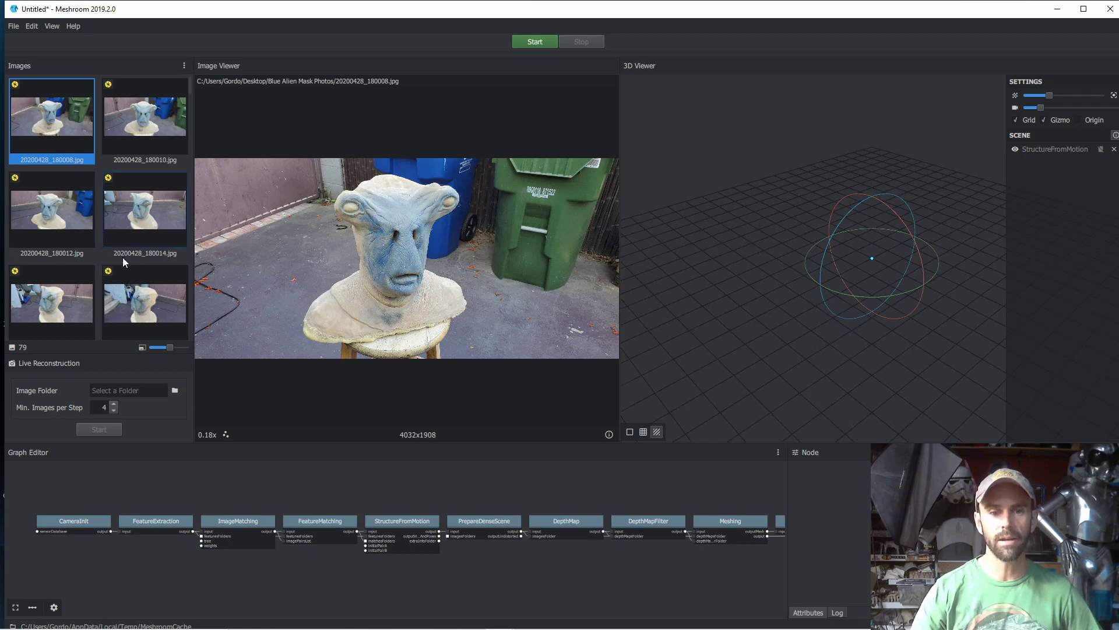
scroll(120, 260, down, 10)
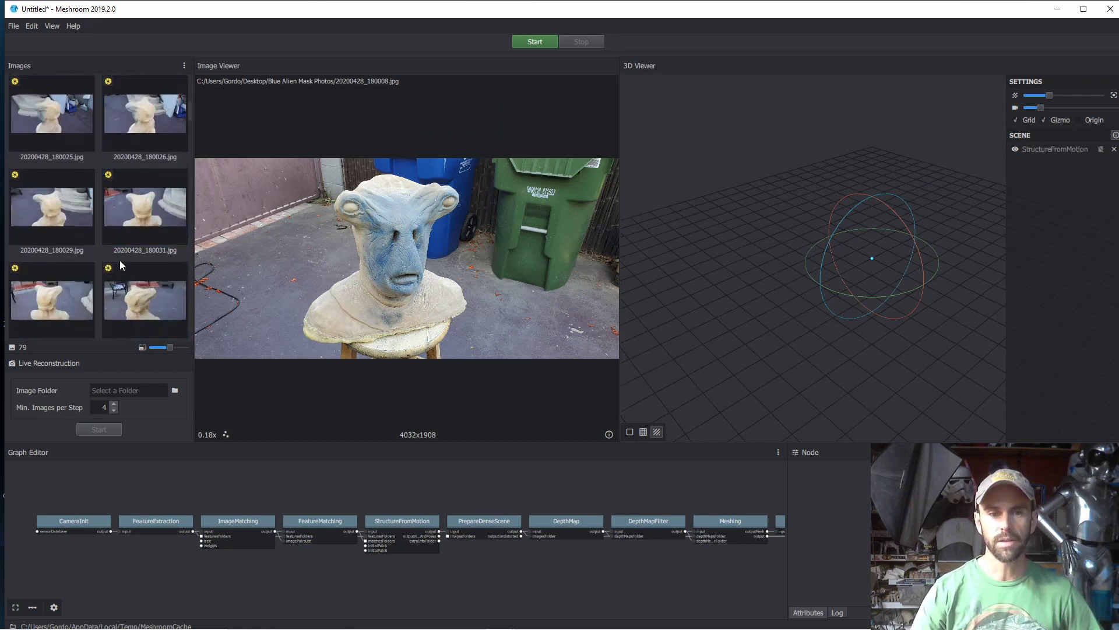
scroll(114, 162, down, 8)
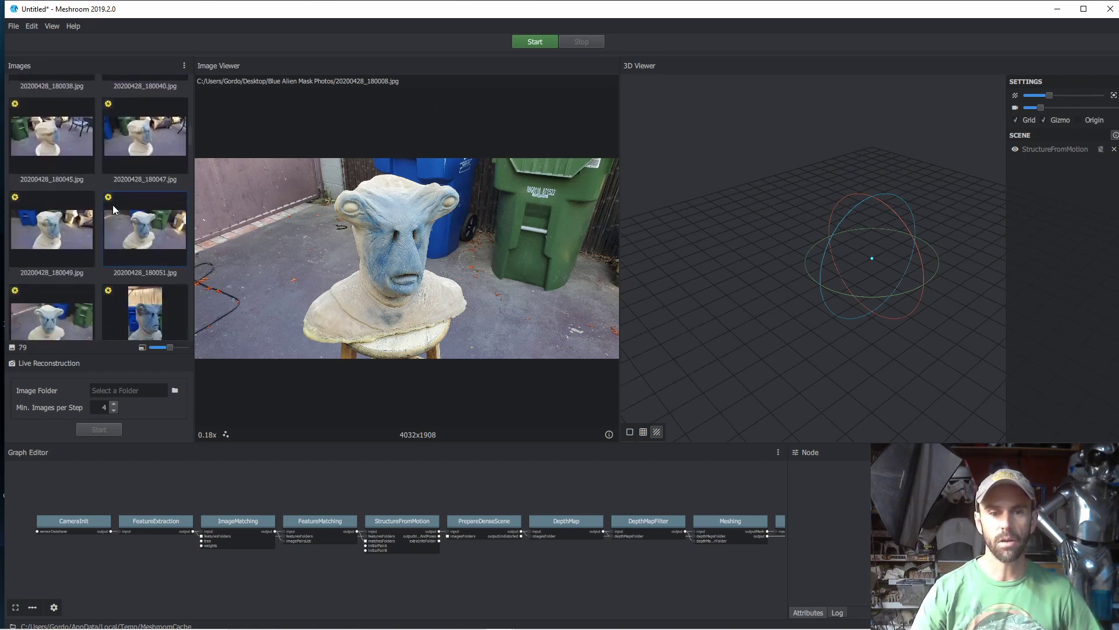
click(61, 226)
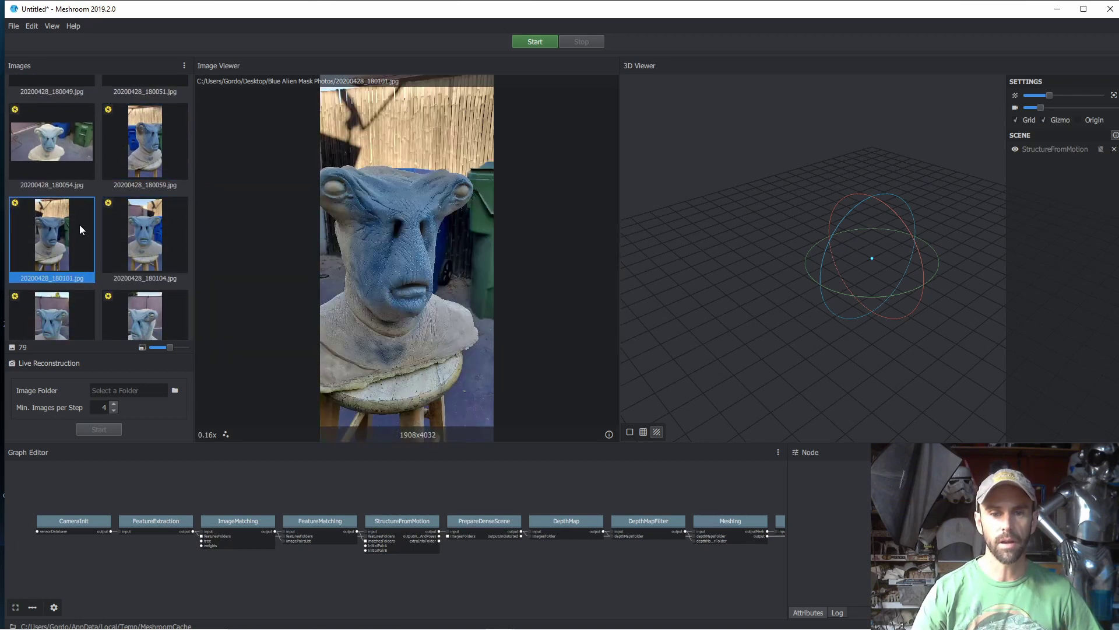
scroll(72, 236, down, 3)
click(64, 249)
click(118, 271)
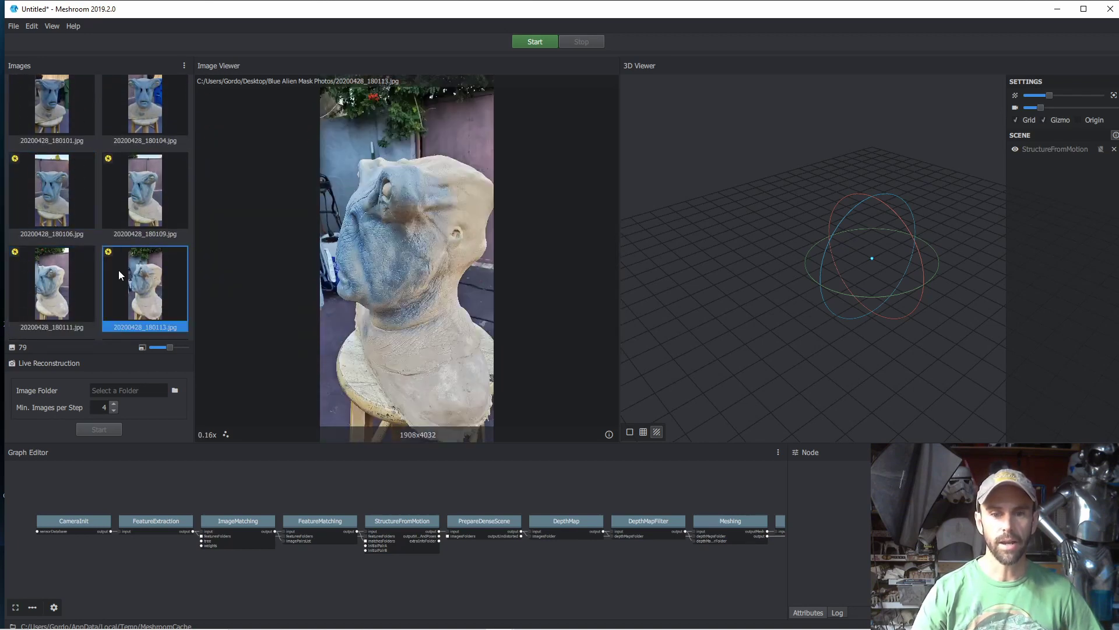
scroll(120, 270, down, 2)
scroll(120, 270, down, 2)
click(81, 248)
scroll(112, 266, down, 2)
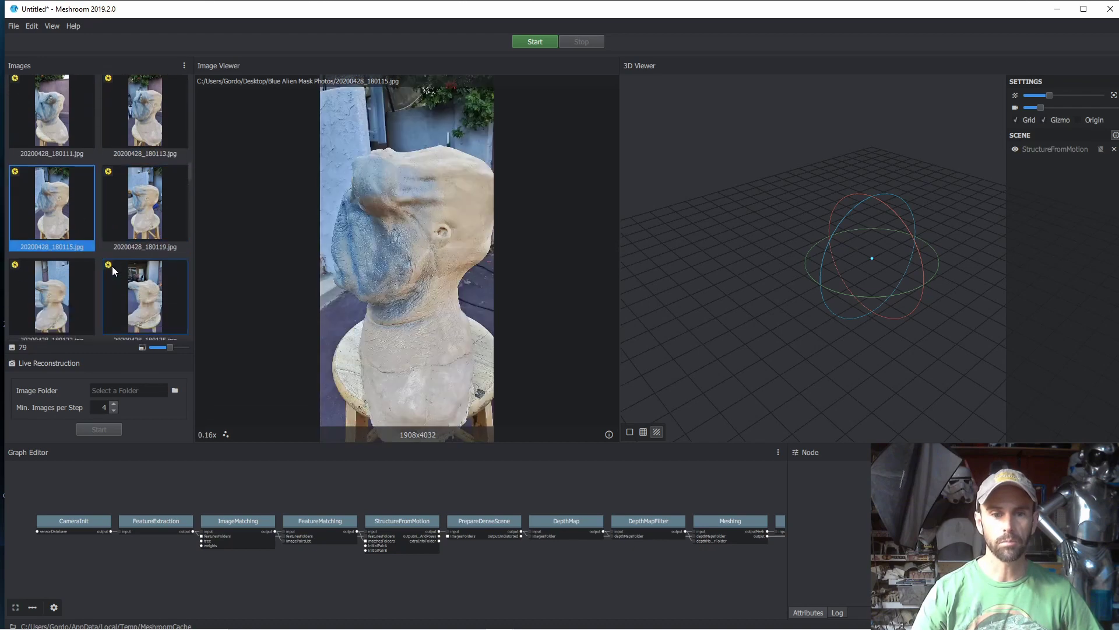
click(140, 271)
scroll(140, 271, down, 3)
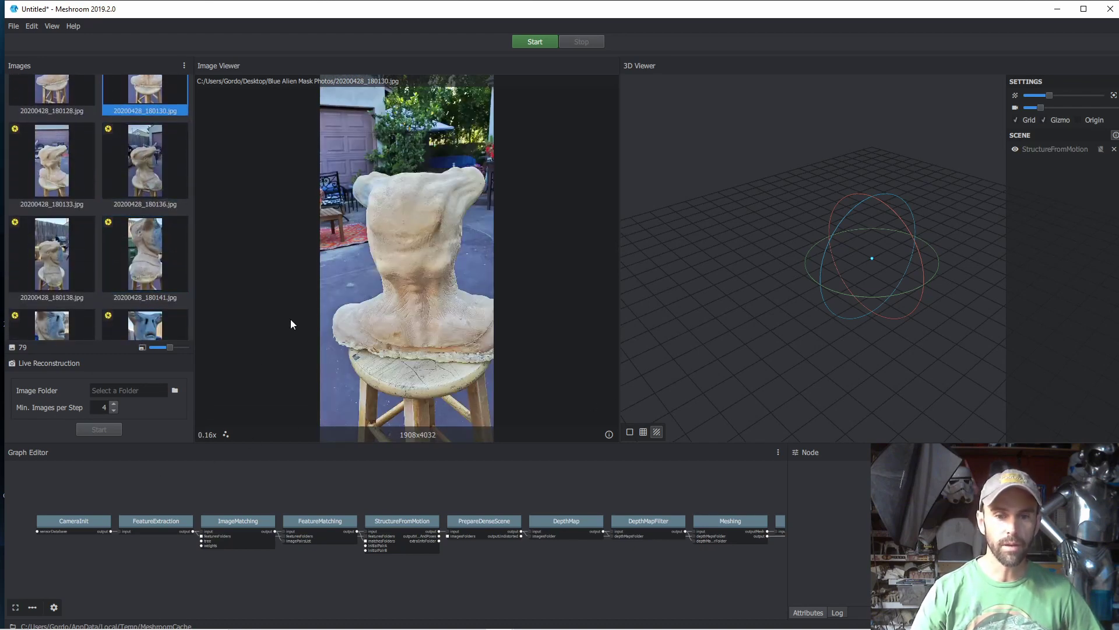
click(64, 274)
scroll(73, 286, down, 1)
scroll(72, 286, down, 1)
click(57, 277)
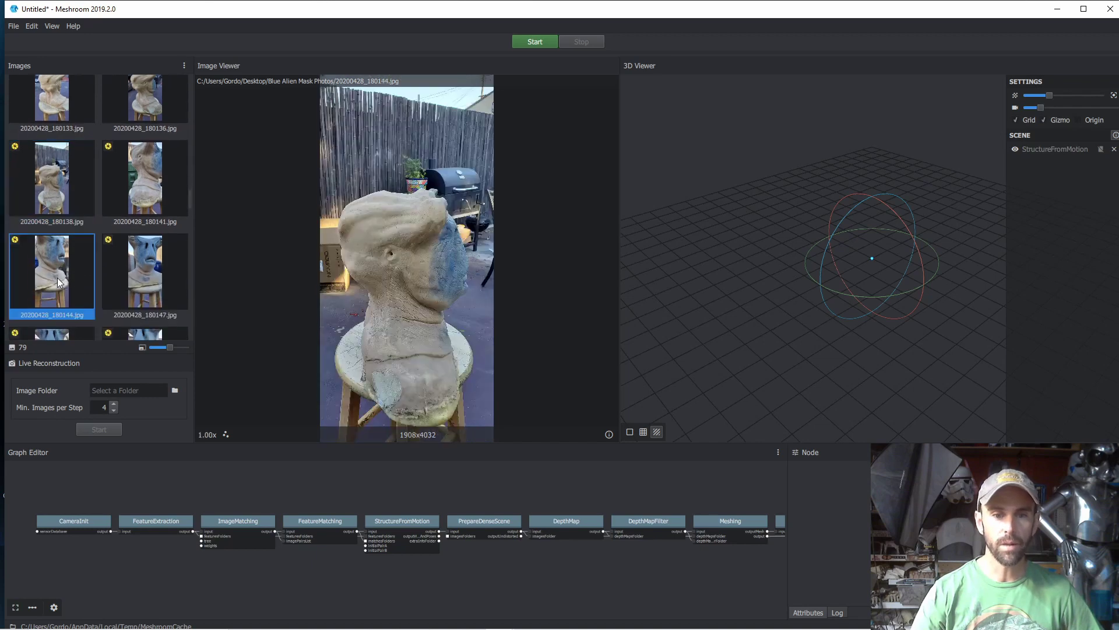
click(133, 275)
scroll(133, 275, down, 1)
scroll(132, 275, down, 2)
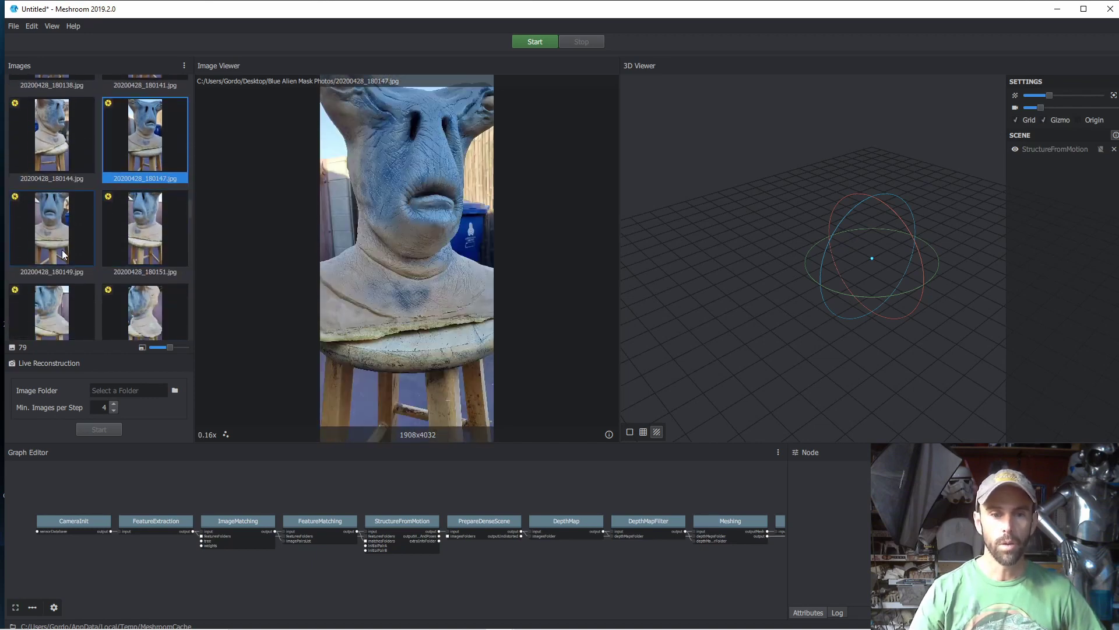
click(62, 249)
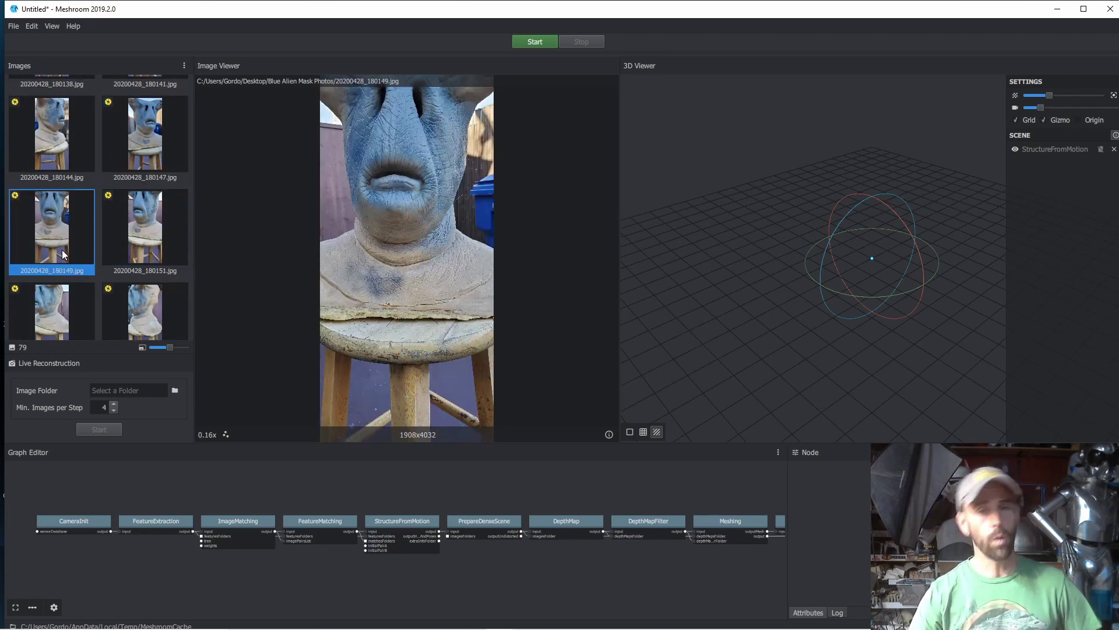
click(156, 221)
click(49, 317)
scroll(105, 268, down, 2)
click(134, 226)
click(55, 299)
click(133, 291)
scroll(145, 263, down, 4)
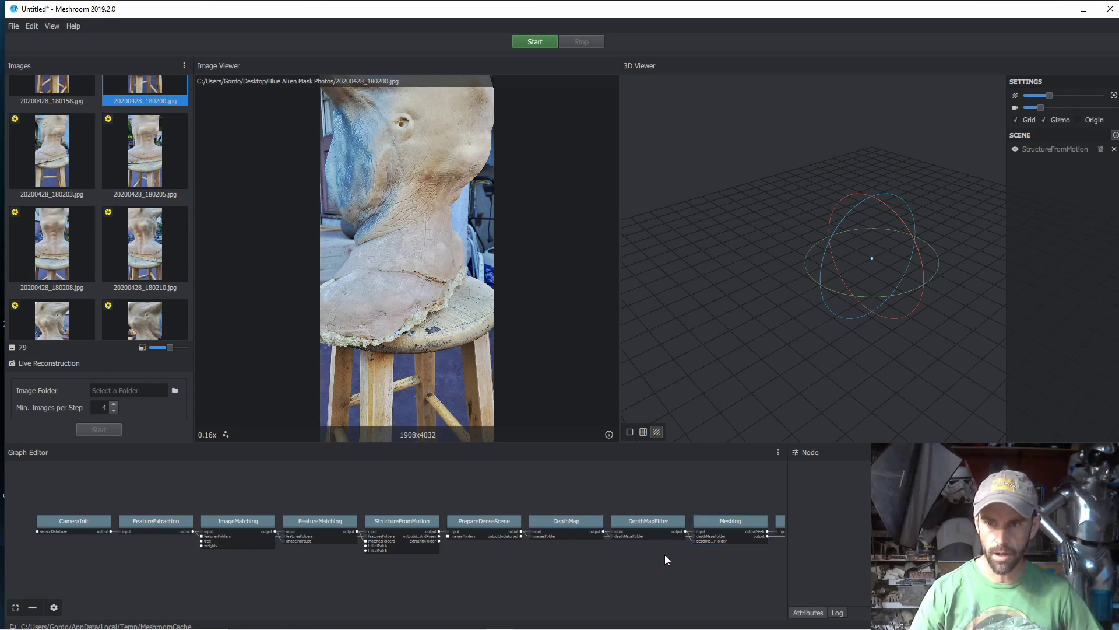
- Line up the later nodes, StructureFromMotion through Texturing, into a tidy row
middle_drag(579, 558, 298, 540)
drag(628, 507, 638, 505)
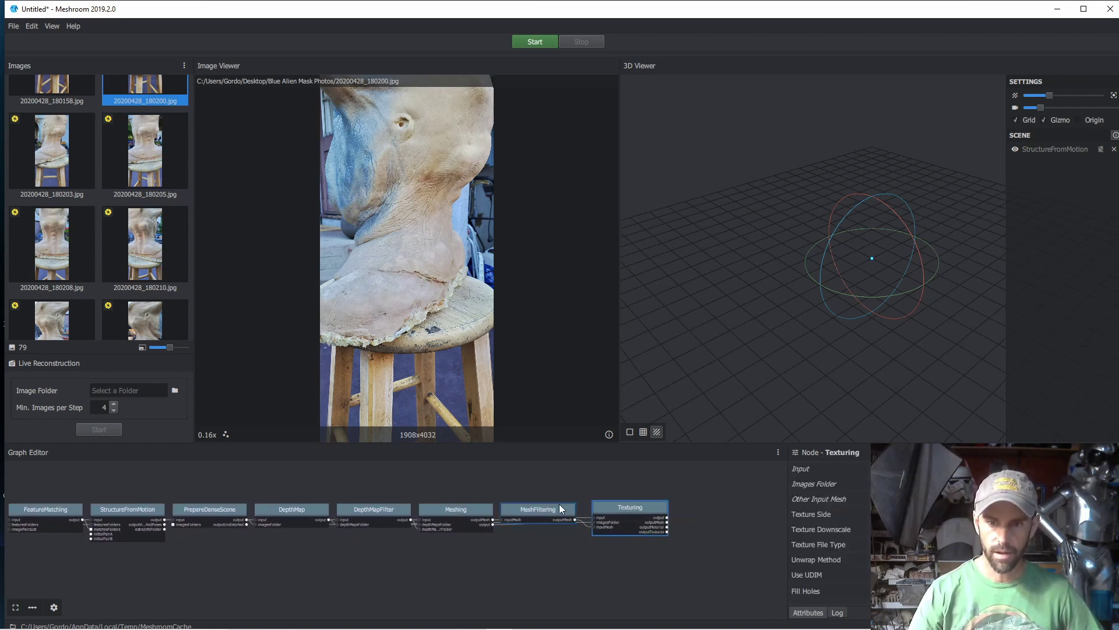
drag(550, 508, 547, 492)
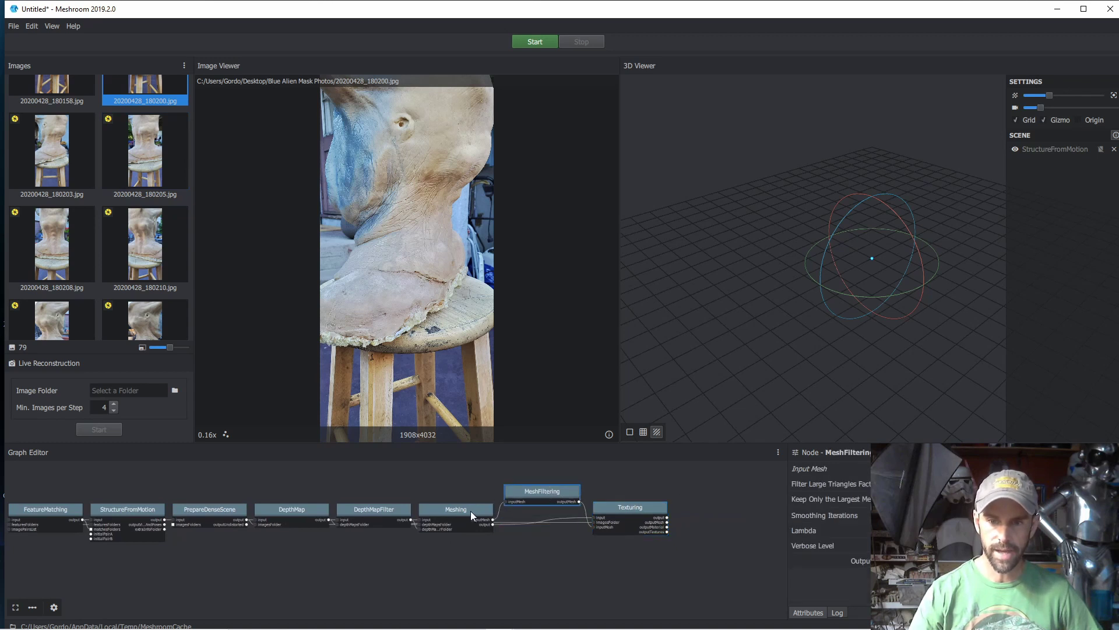
drag(468, 512, 459, 491)
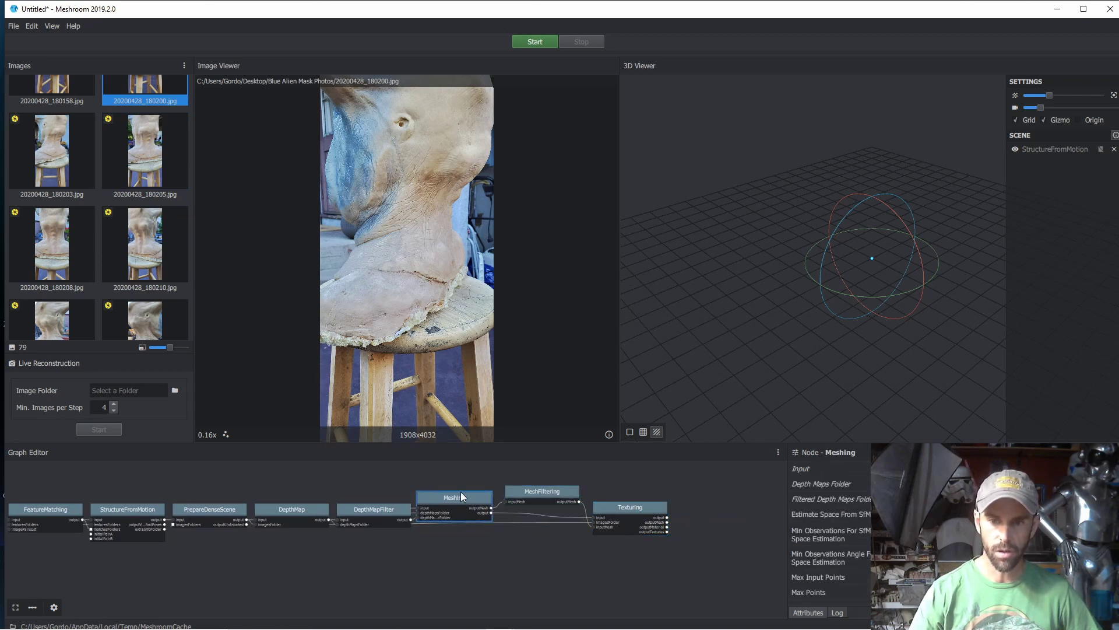
drag(387, 512, 384, 504)
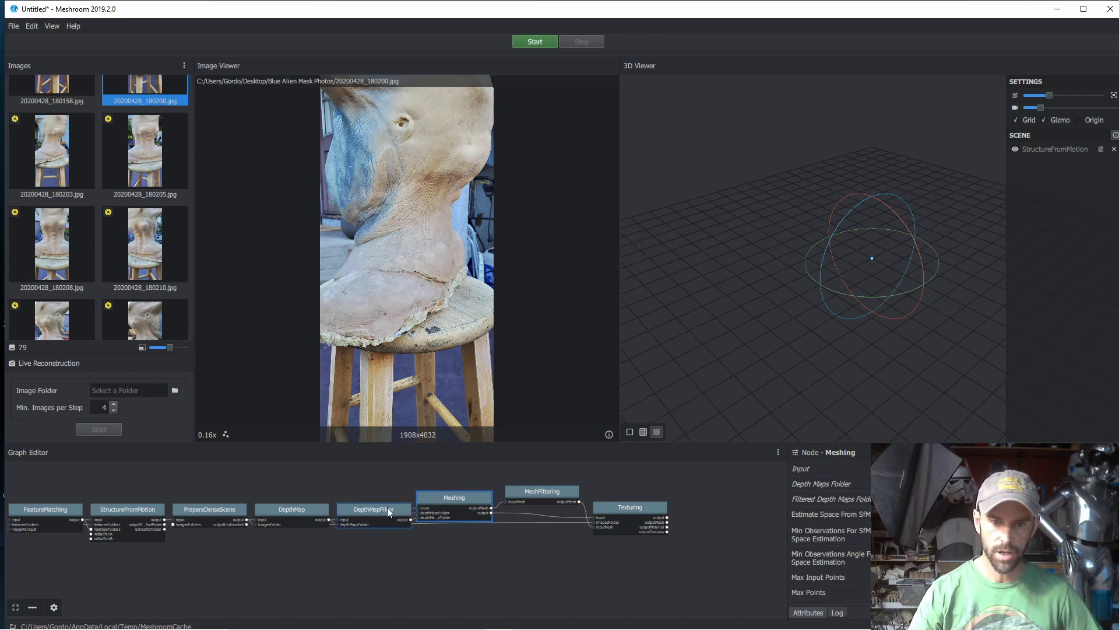
middle_drag(379, 544, 583, 533)
drag(512, 502, 503, 498)
drag(428, 503, 427, 499)
drag(342, 493, 340, 488)
- Shift CameraInit, FeatureExtraction, ImageMatching, FeatureMatching and StructureFromMotion left into a compact row
middle_drag(338, 540, 557, 542)
drag(202, 492, 158, 489)
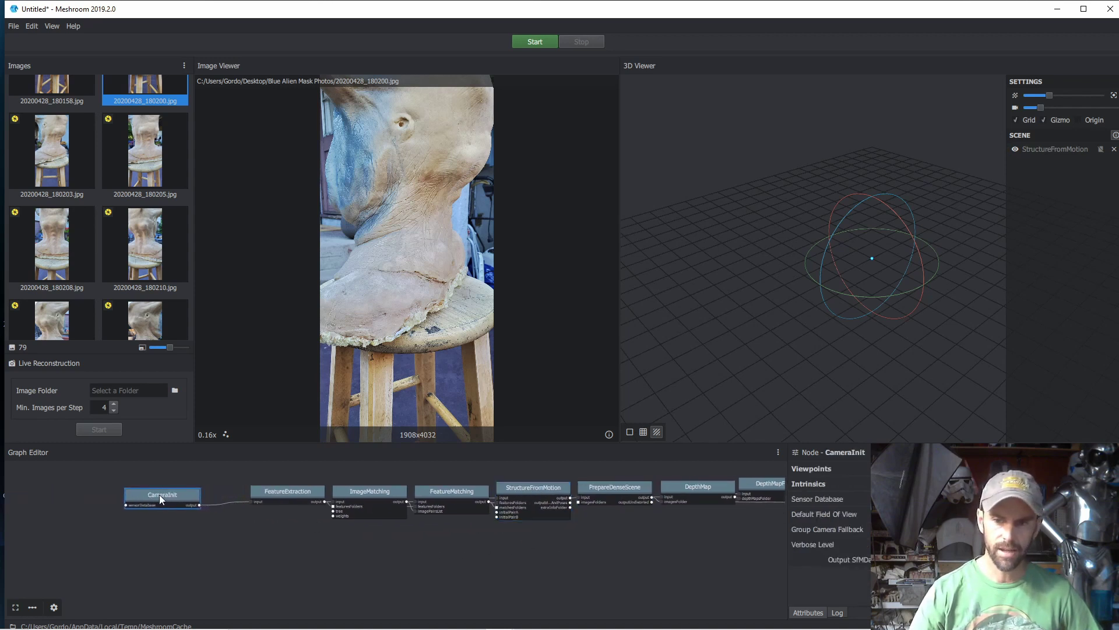
drag(280, 497, 228, 485)
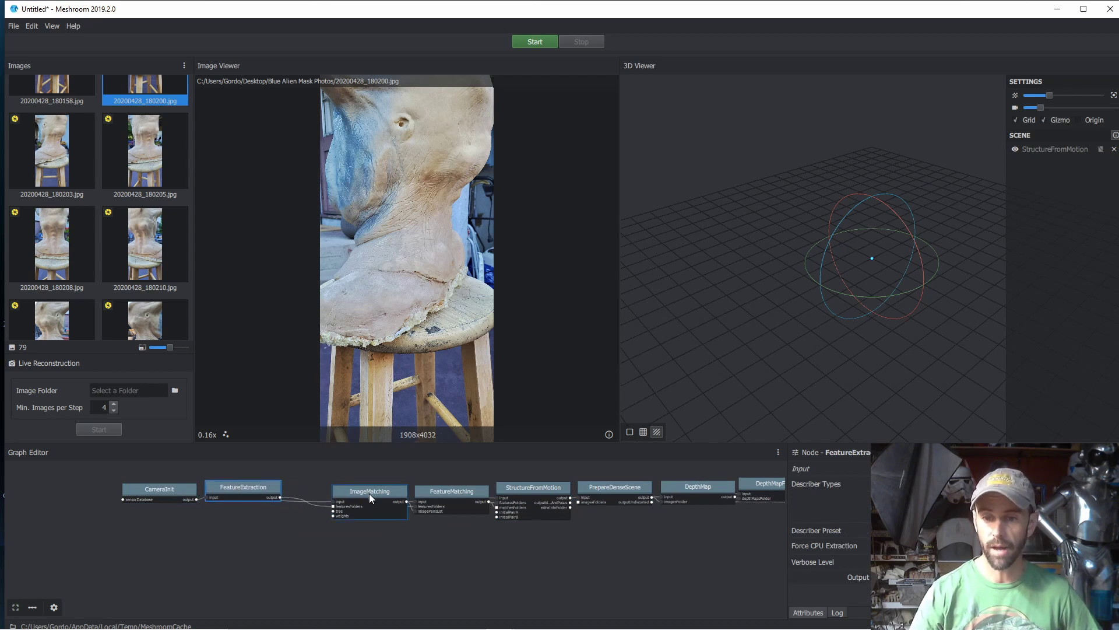
drag(369, 493, 326, 486)
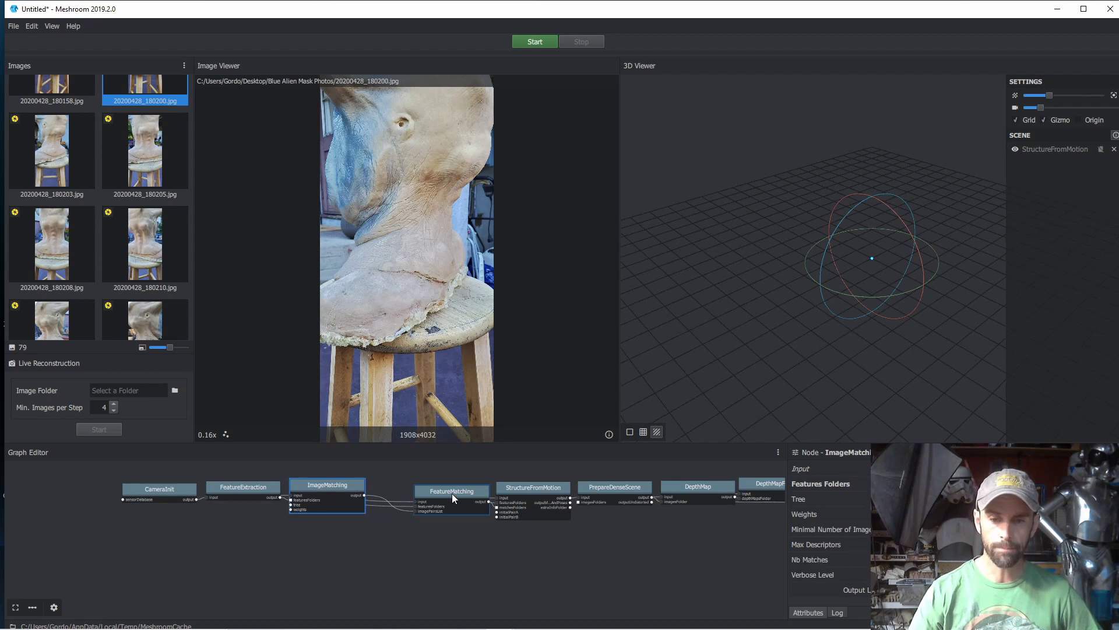
drag(453, 493, 414, 488)
drag(531, 485, 506, 478)
- Change the FeatureExtraction node's Describer Preset from its default value
click(253, 488)
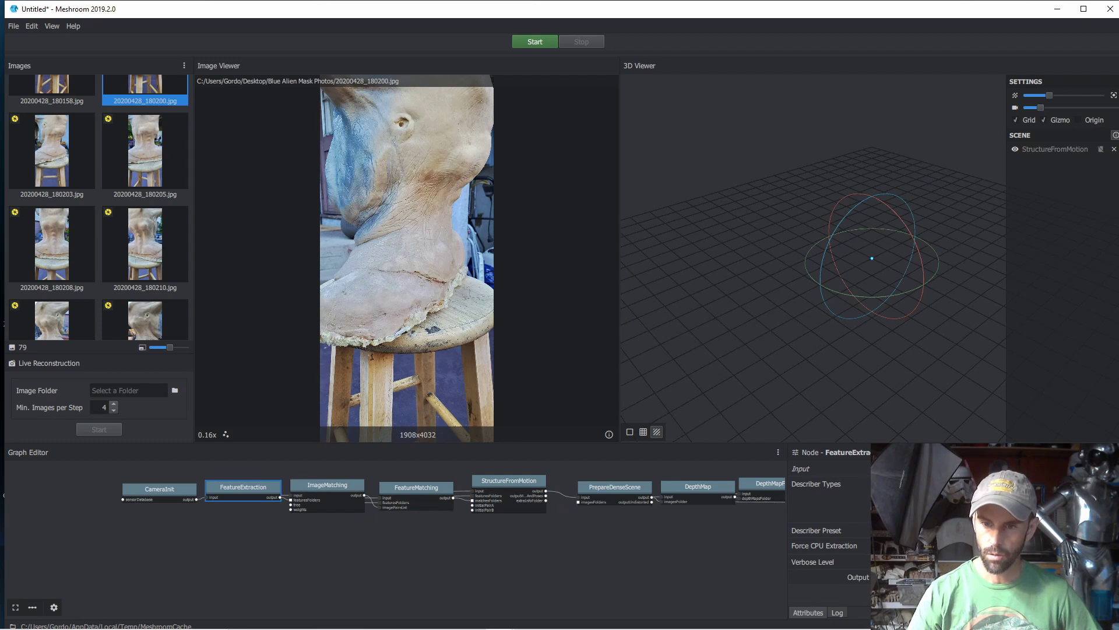
click(945, 572)
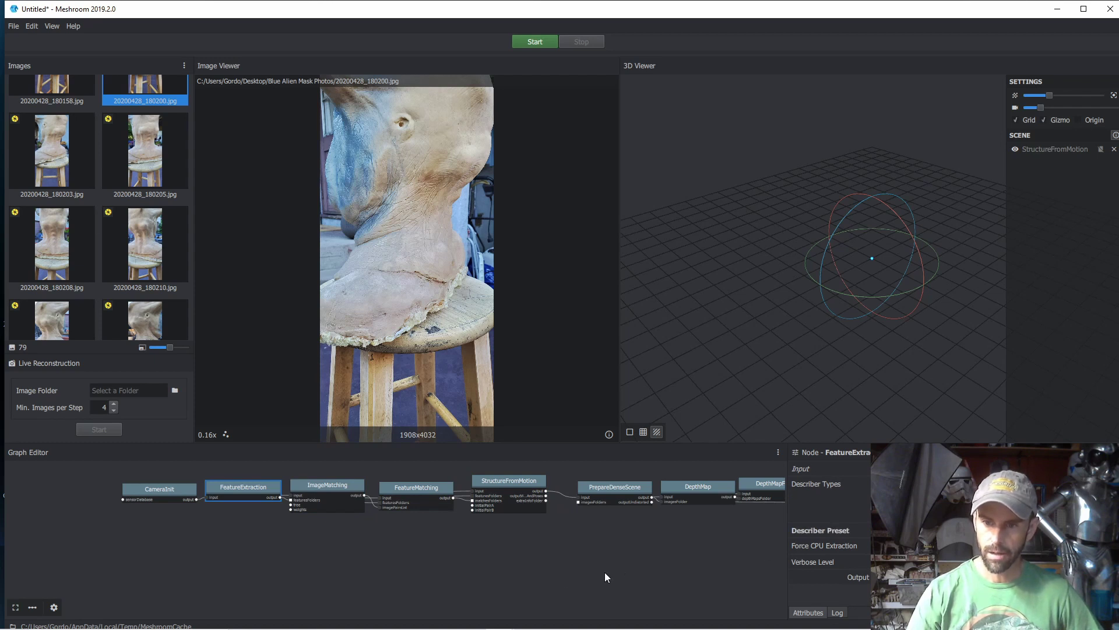
middle_drag(569, 587, 529, 582)
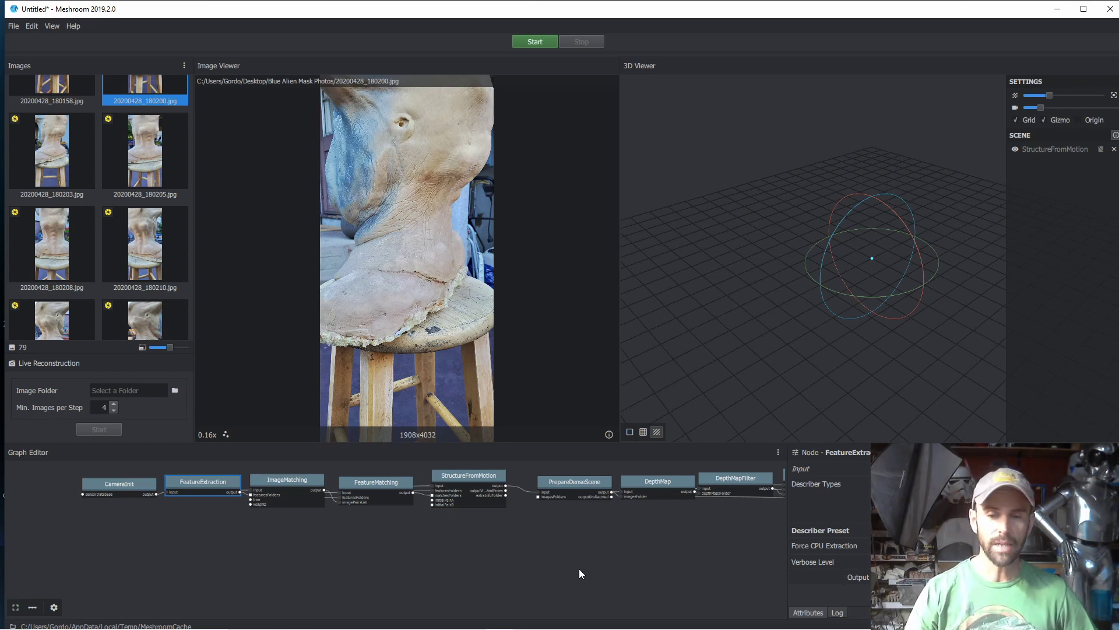
- Scroll back through the Images panel and display photo 20200428_180038 in the viewer
middle_drag(579, 572, 573, 615)
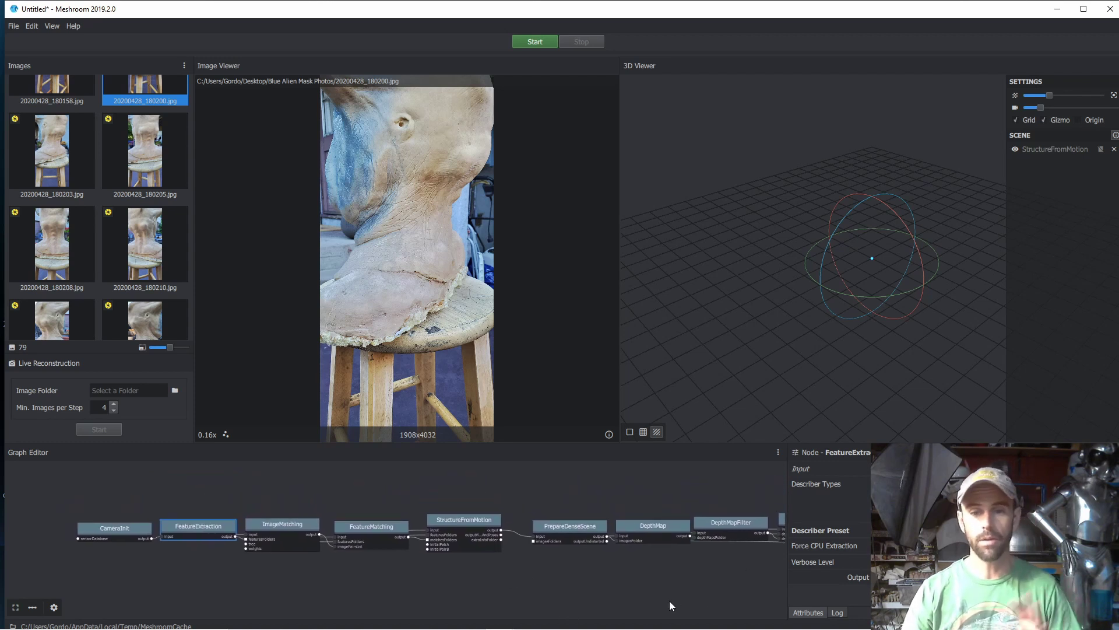
middle_drag(669, 601, 658, 601)
scroll(142, 300, up, 10)
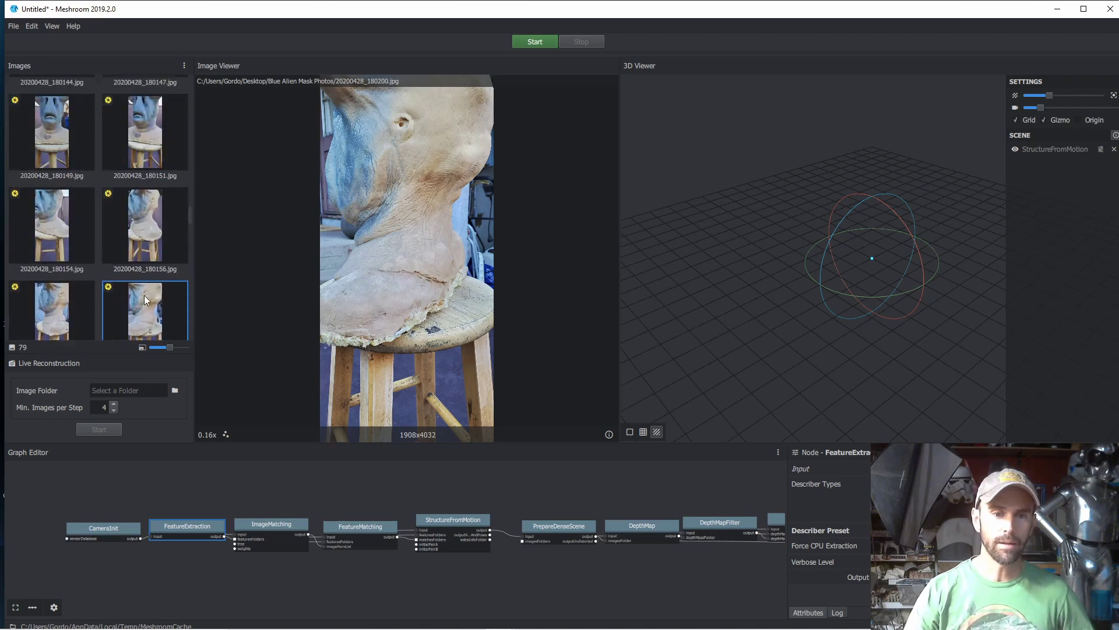
scroll(93, 186, up, 2)
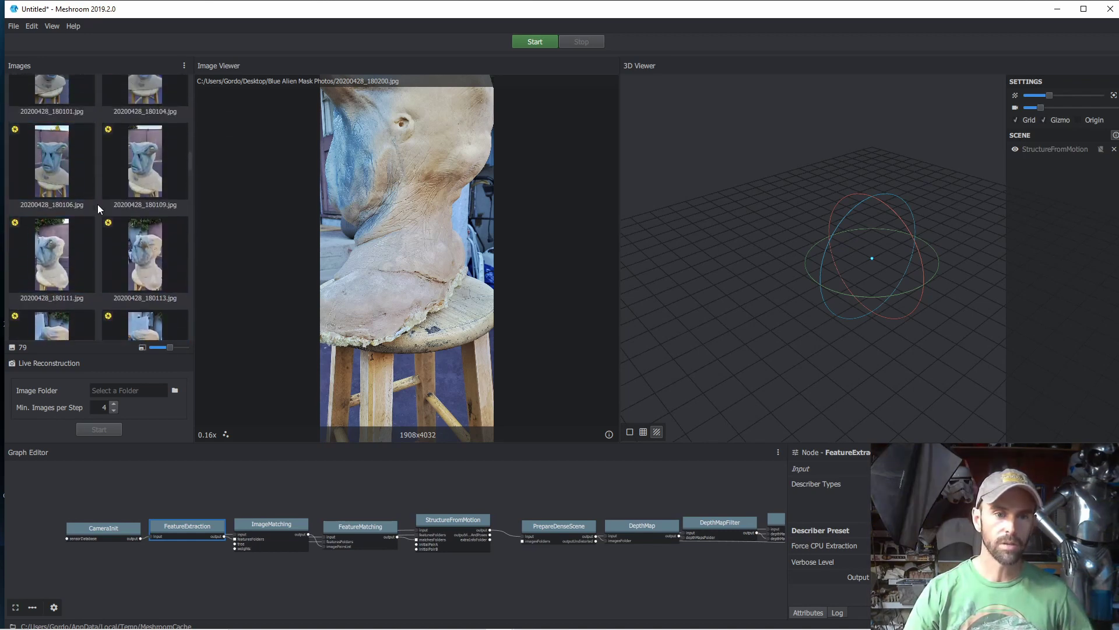
click(58, 168)
scroll(76, 178, up, 3)
scroll(62, 172, up, 3)
click(62, 172)
scroll(160, 273, up, 1)
scroll(139, 254, up, 4)
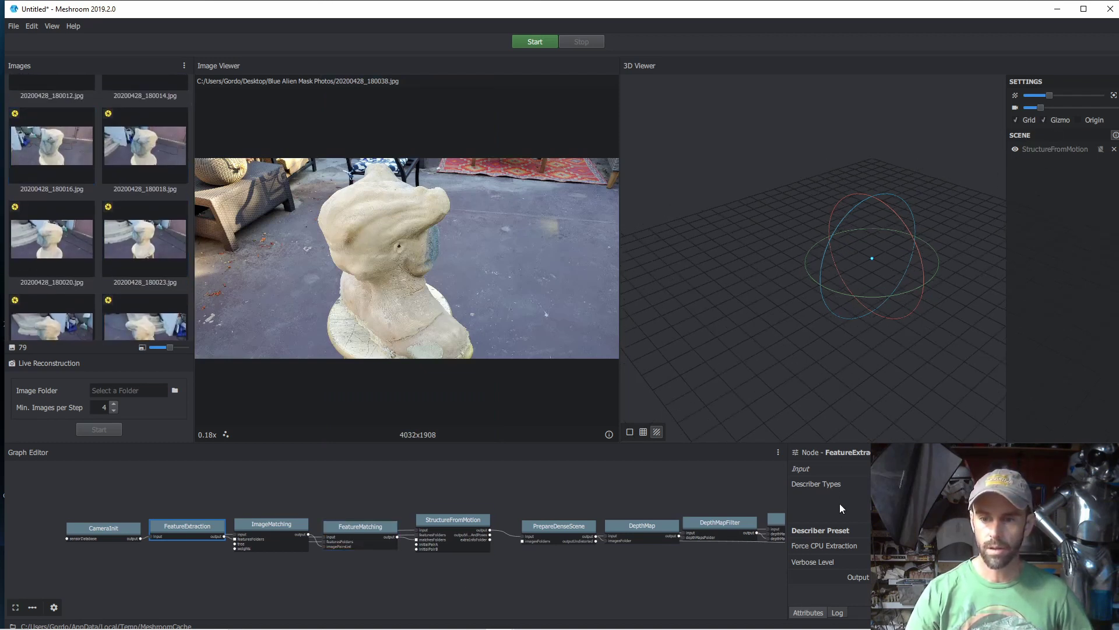
- Inspect the attributes of each node from FeatureExtraction through Meshing
click(745, 596)
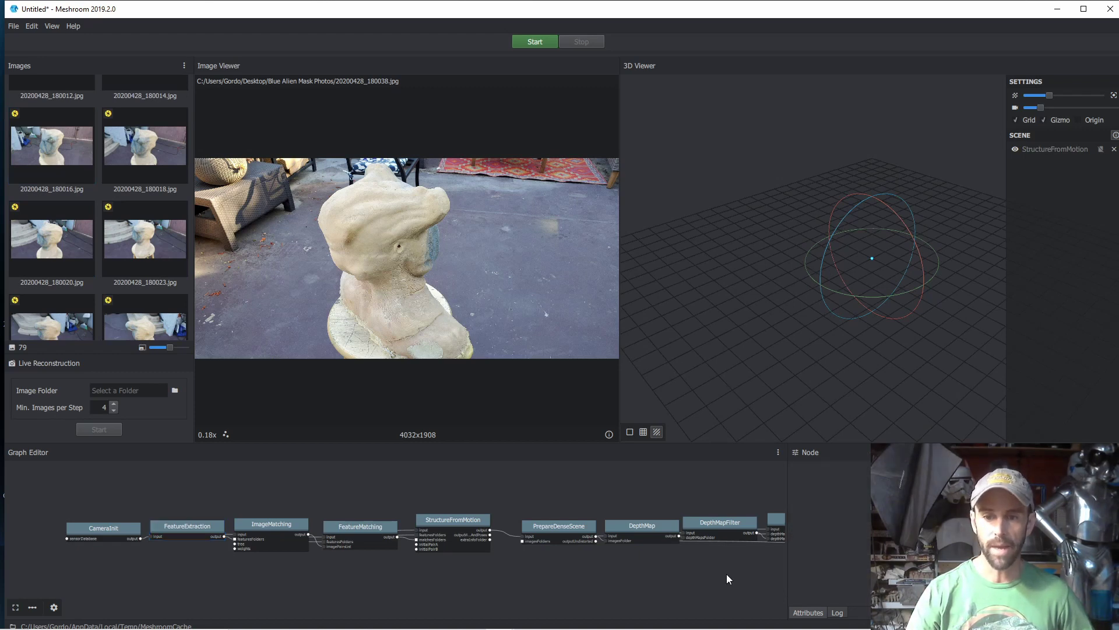
click(179, 526)
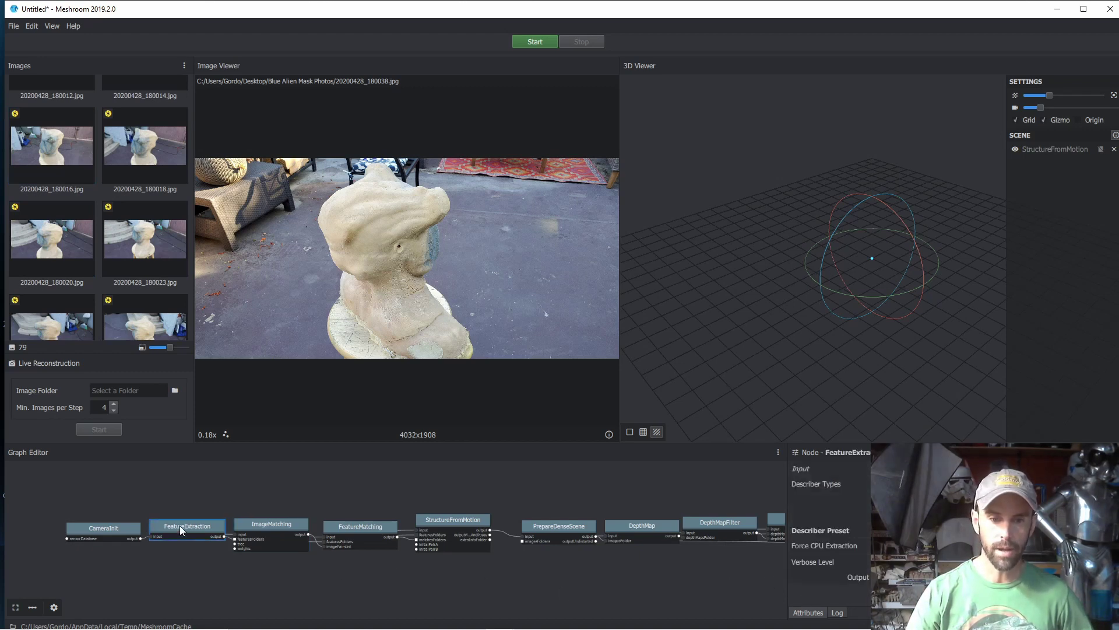
click(261, 522)
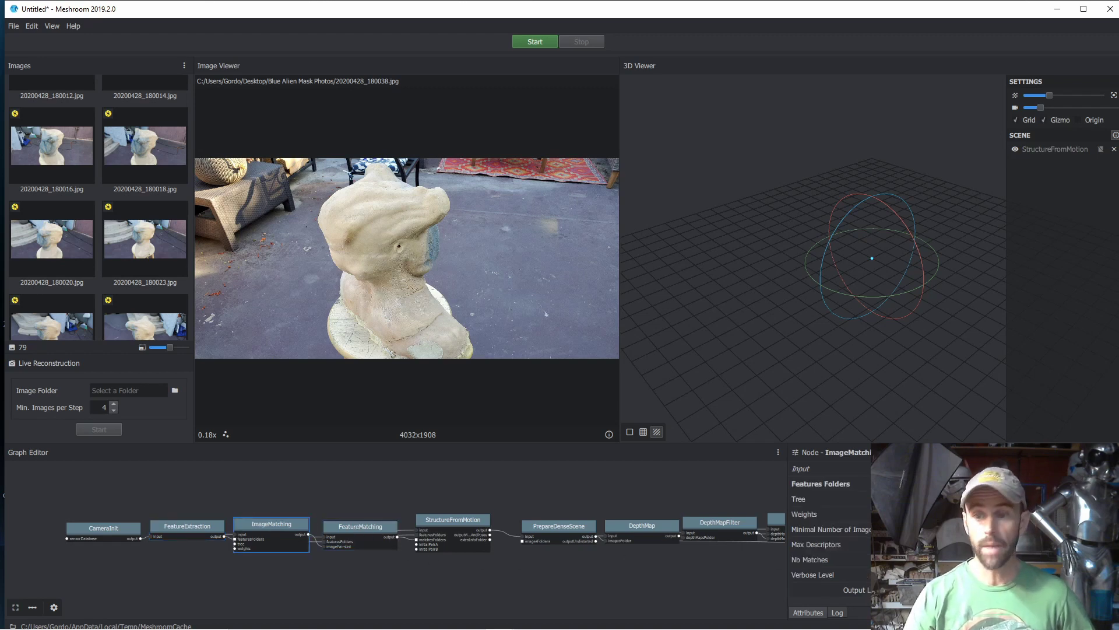
click(353, 526)
click(457, 518)
drag(559, 523, 546, 513)
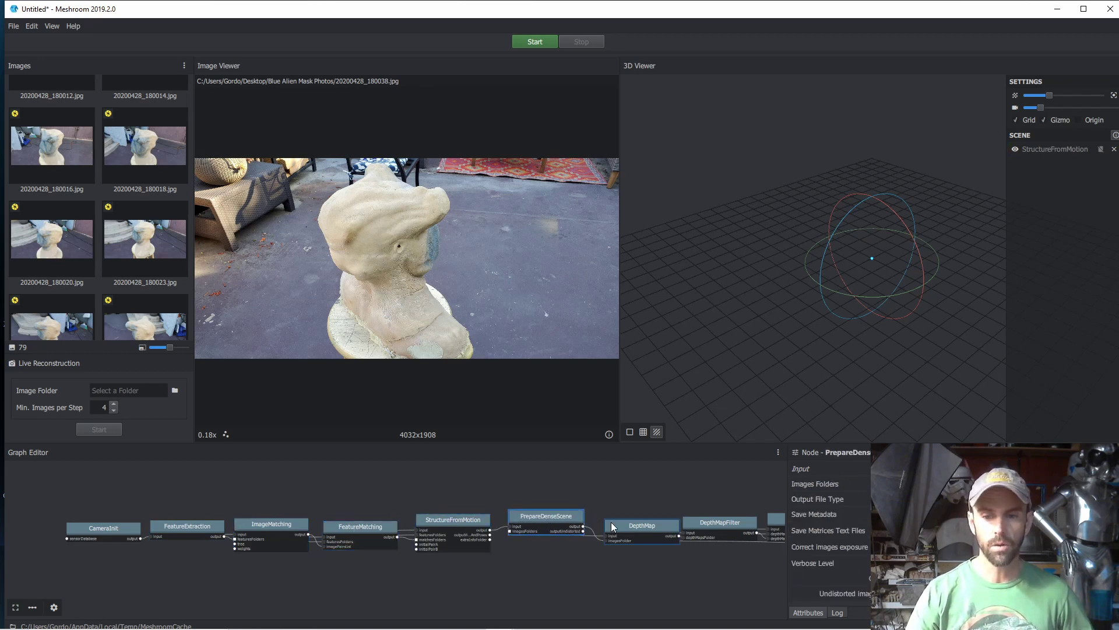
drag(641, 525, 636, 516)
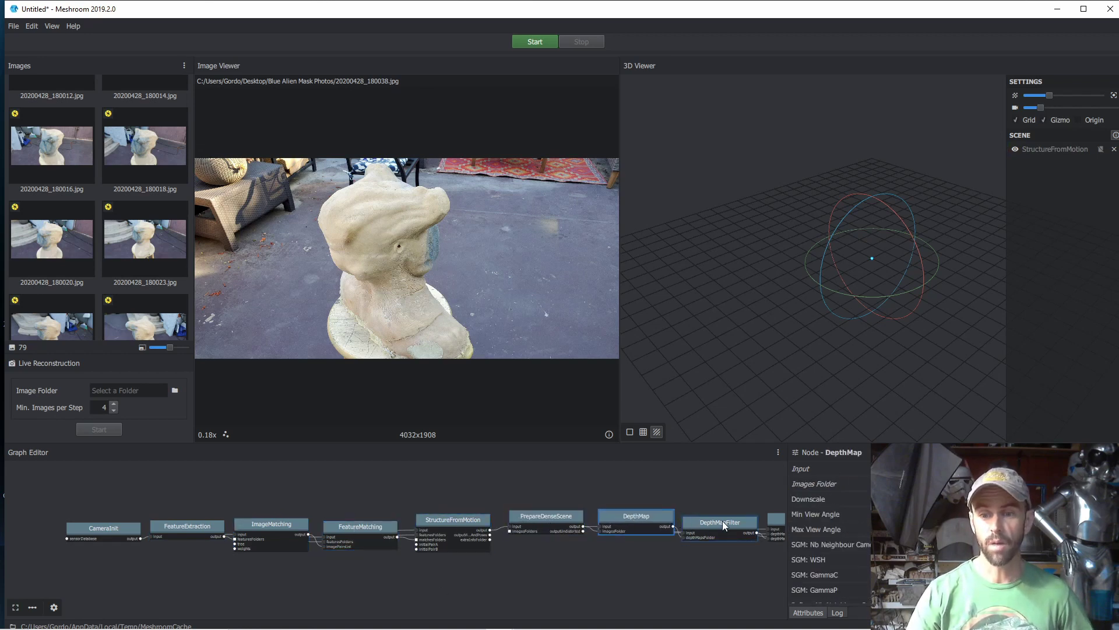
mouse_move(722, 520)
mouse_down()
mouse_move(714, 513)
mouse_move(723, 516)
mouse_up()
middle_drag(724, 592, 631, 565)
scroll(632, 565, down, 2)
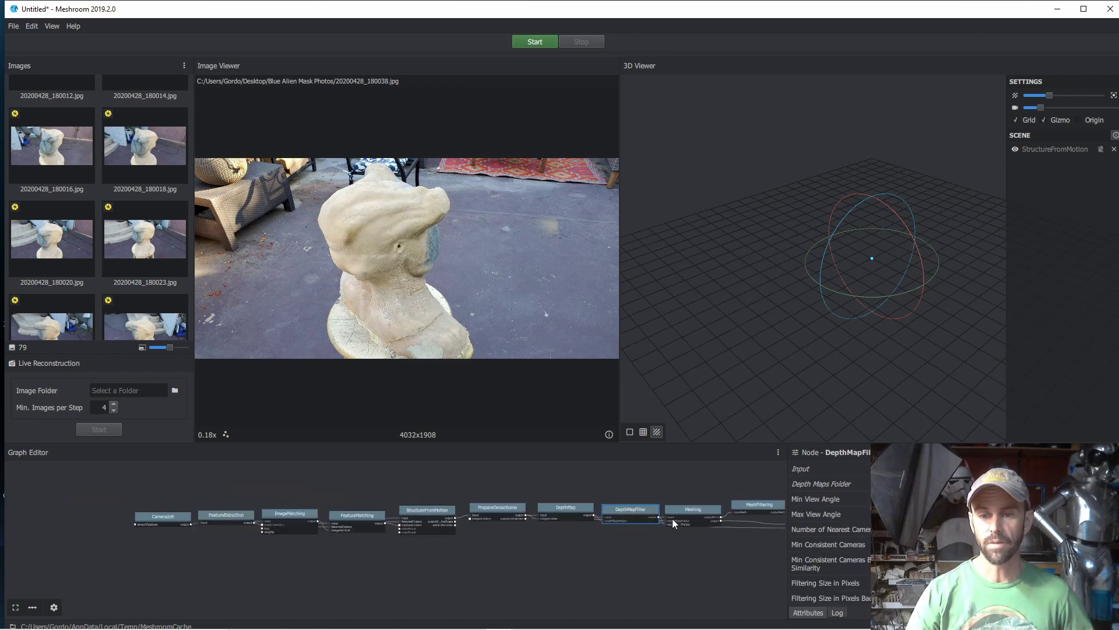
click(684, 515)
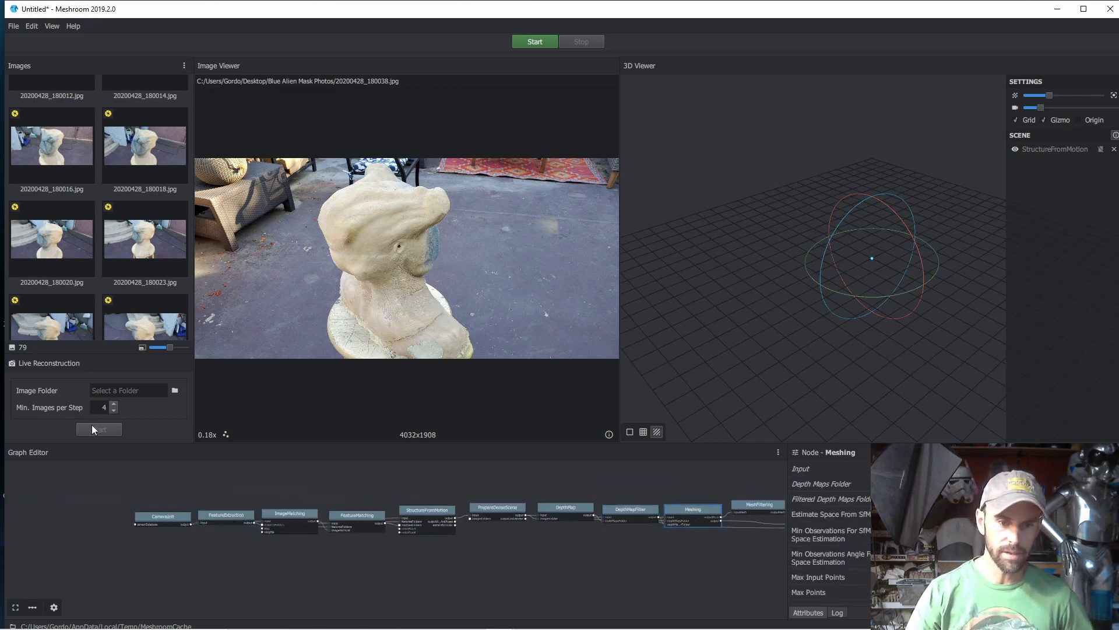
- Recheck CameraInit and FeatureExtraction settings and display the first photo, 20200428_180008
click(143, 248)
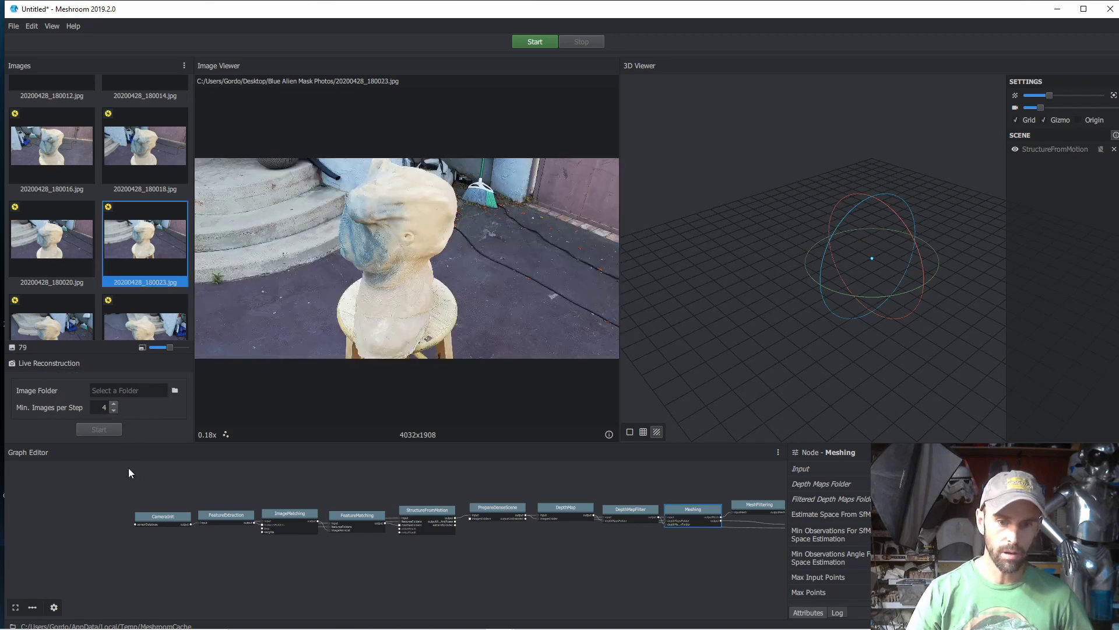
click(173, 515)
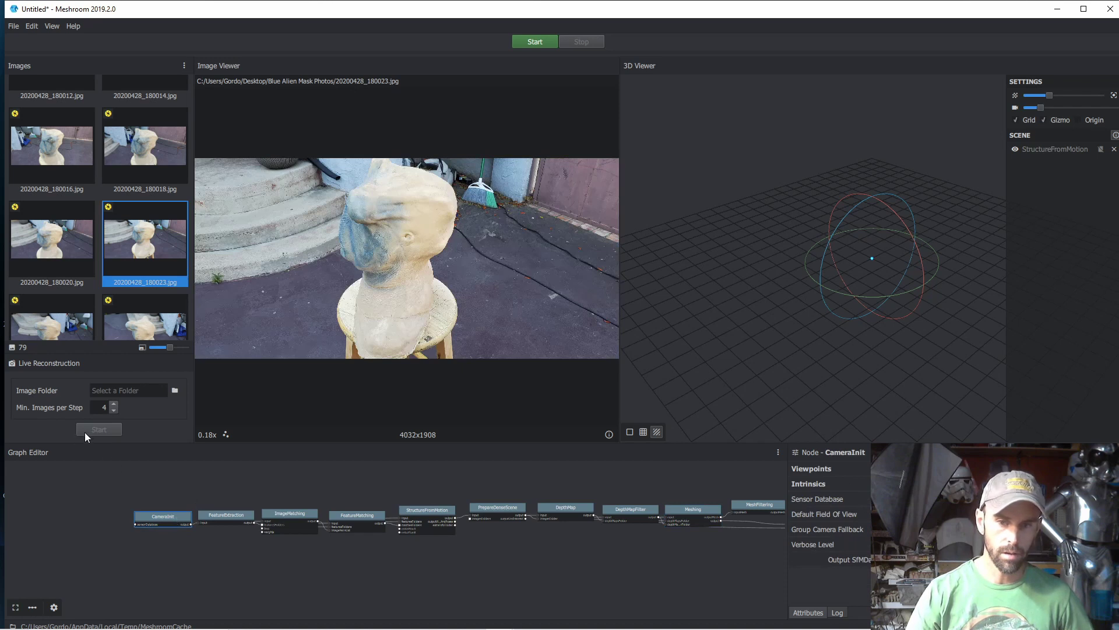
click(228, 515)
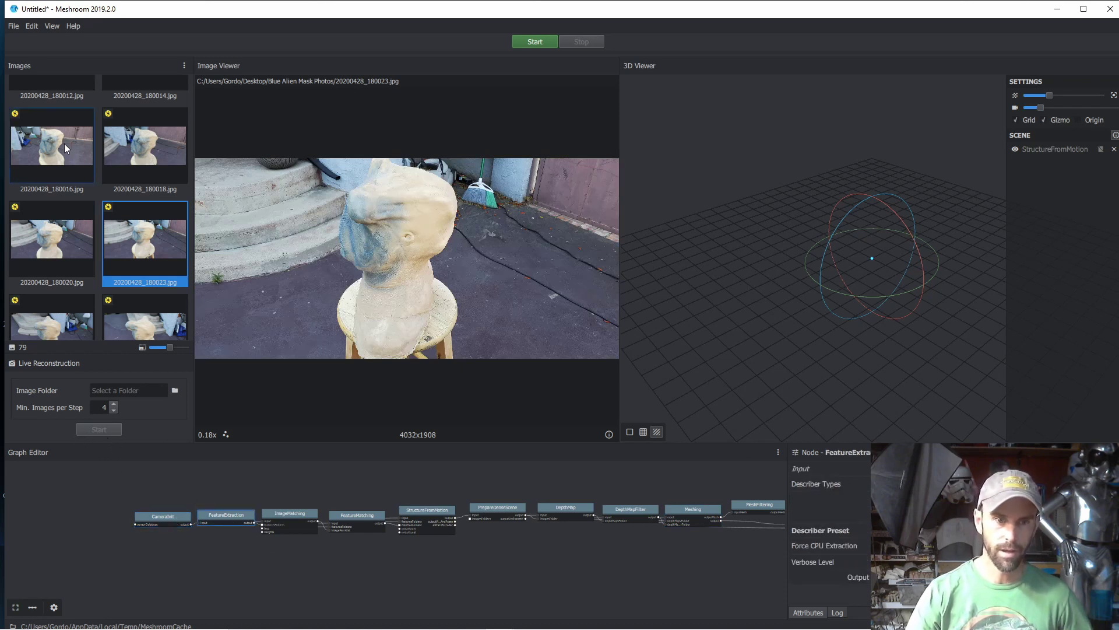
scroll(100, 171, up, 1)
scroll(100, 170, up, 3)
click(79, 133)
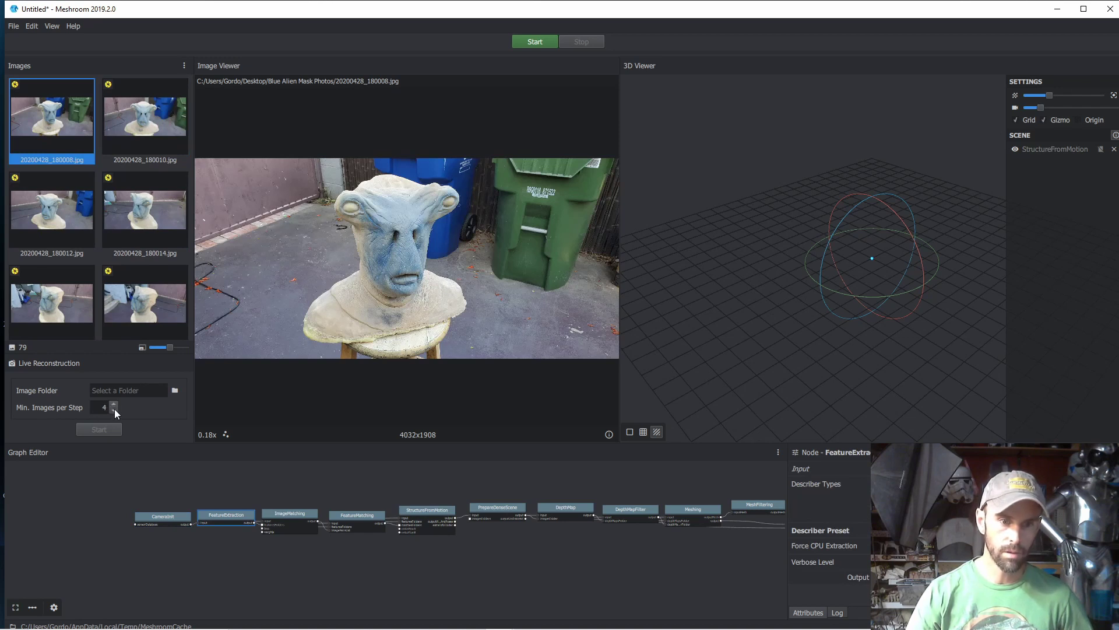
- Point Live Reconstruction's Image Folder to Desktop > Blue Alien Mask Photos
click(178, 391)
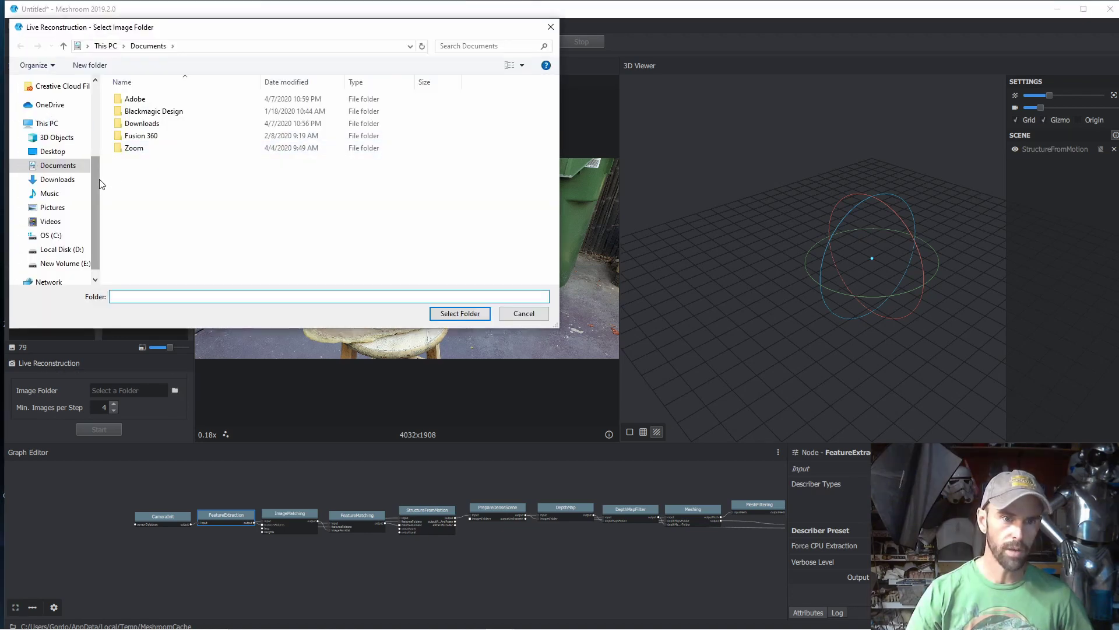
scroll(98, 176, up, 3)
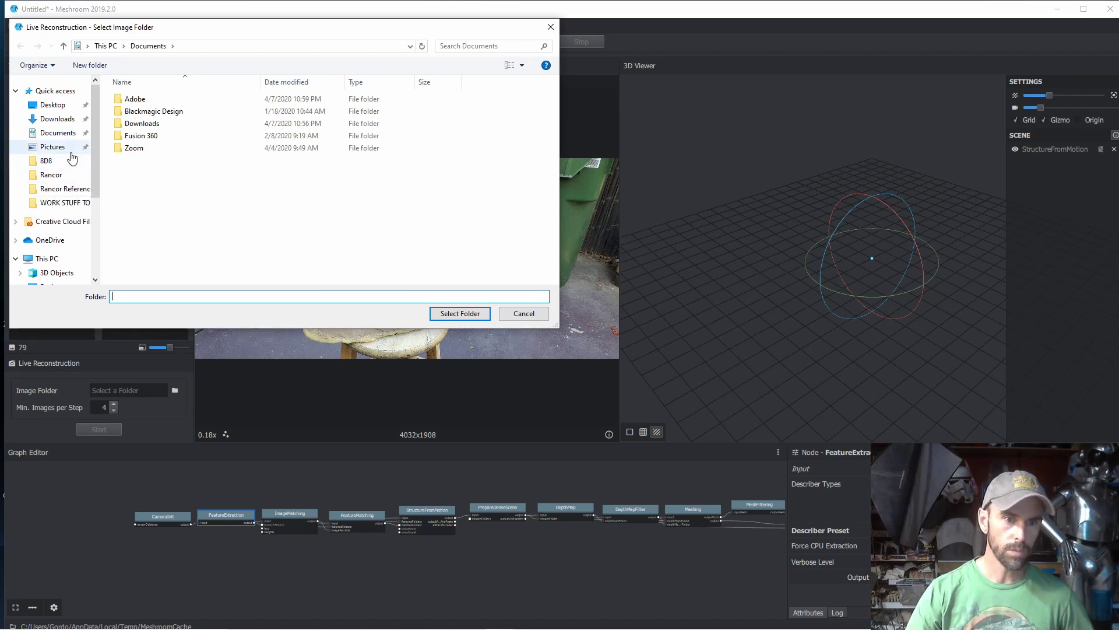
scroll(86, 146, down, 5)
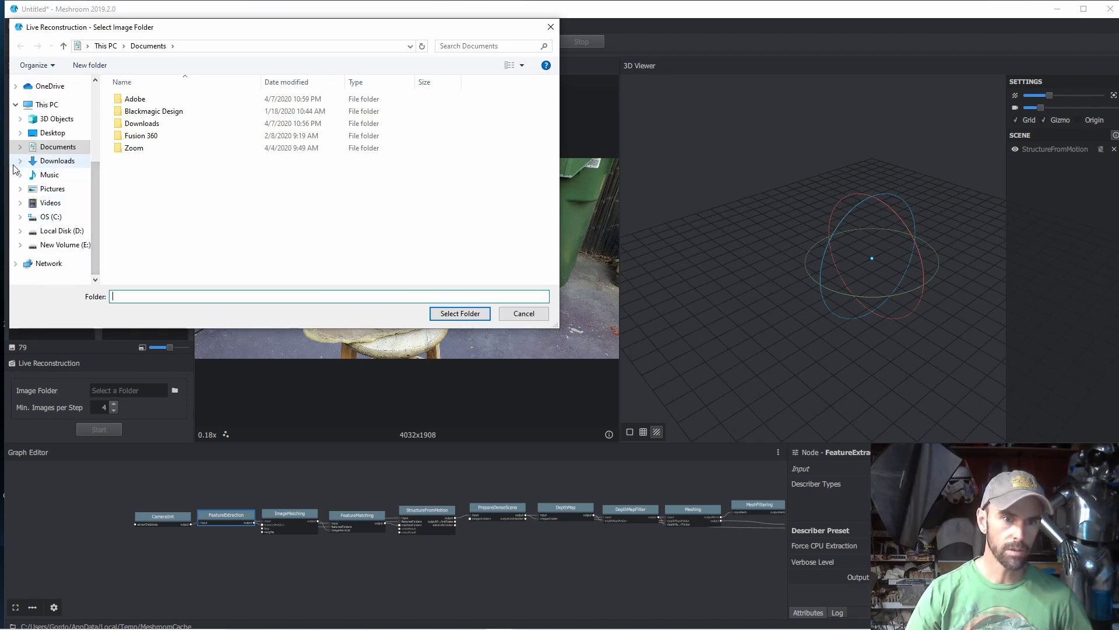
click(19, 133)
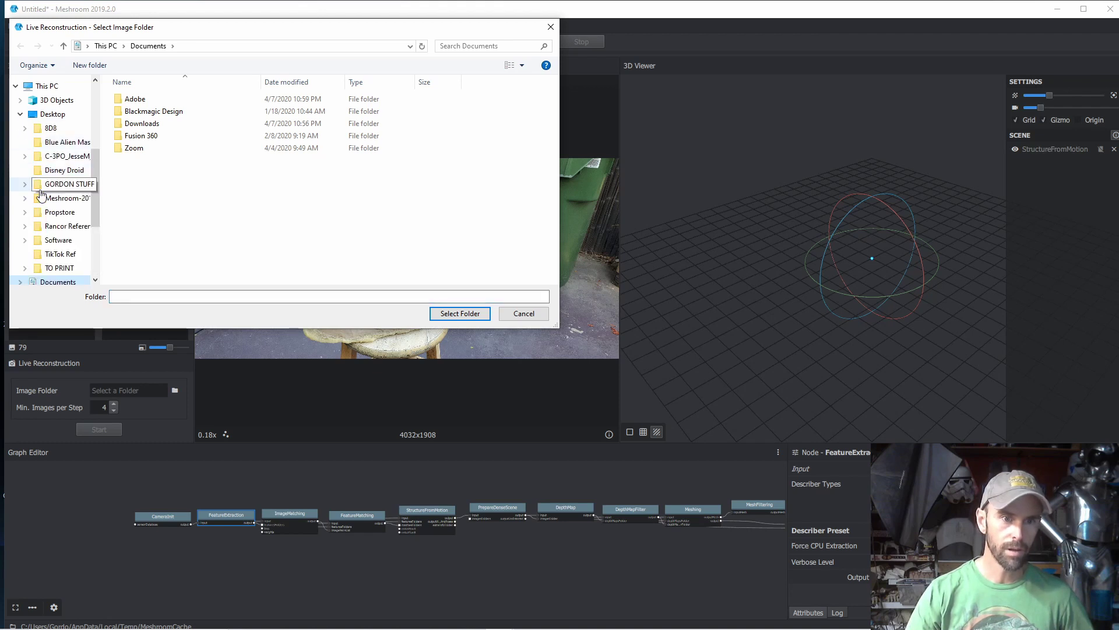
click(64, 144)
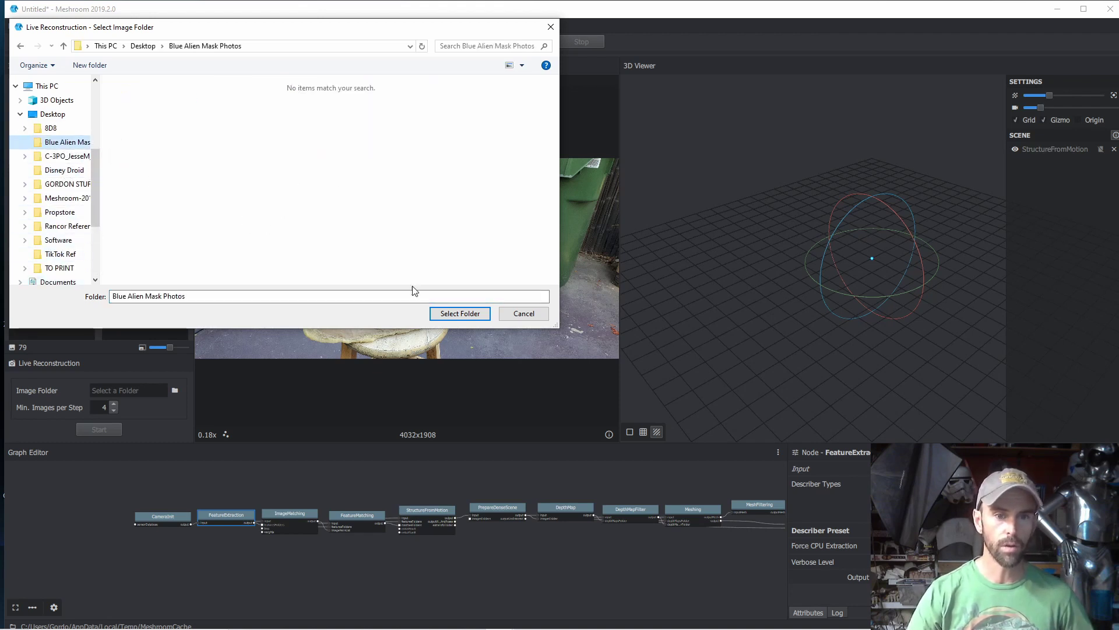
click(461, 313)
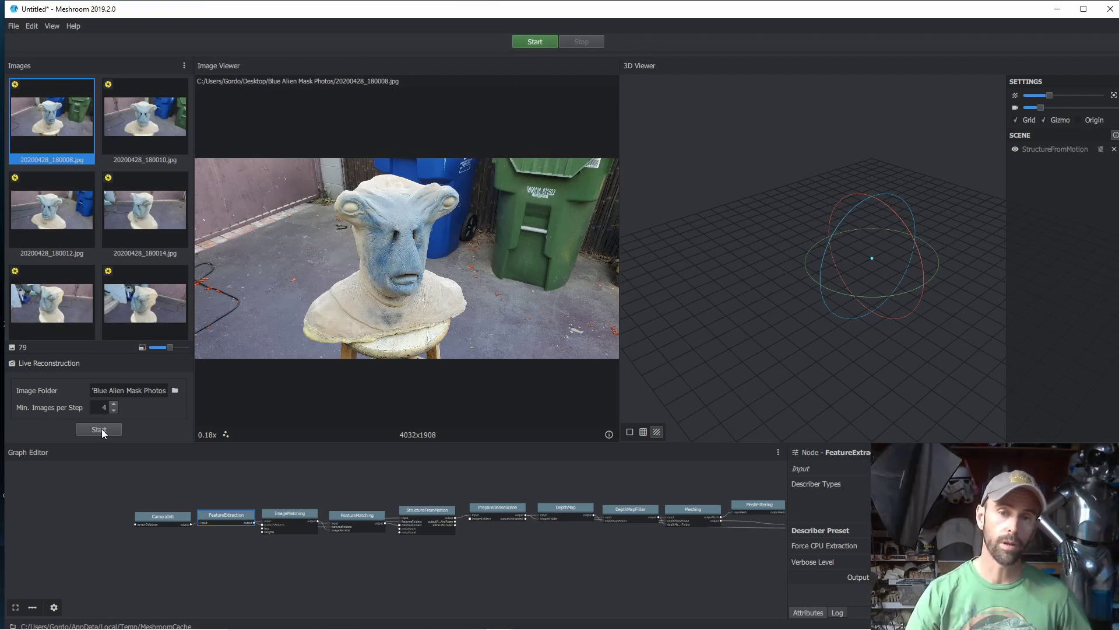
- Start live reconstruction of the mask photos with the project saved as ALIEN TEST.mg
mouse_move(743, 621)
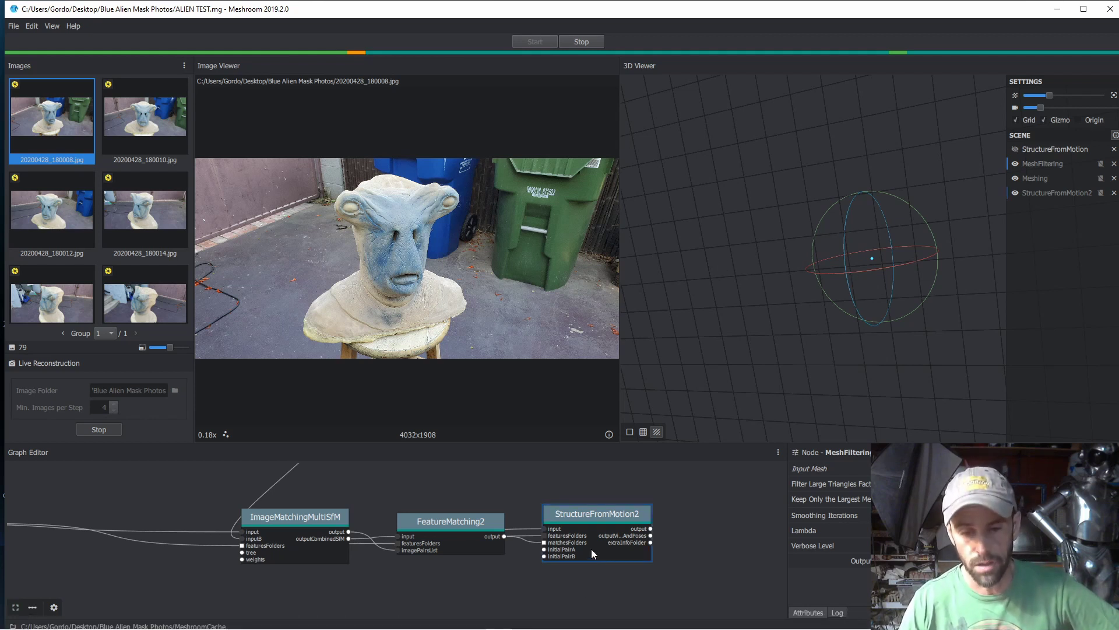
- Wait for Texturing to finish, producing a 1,943,652-triangle bust mesh with 79 cameras
mouse_move(571, 627)
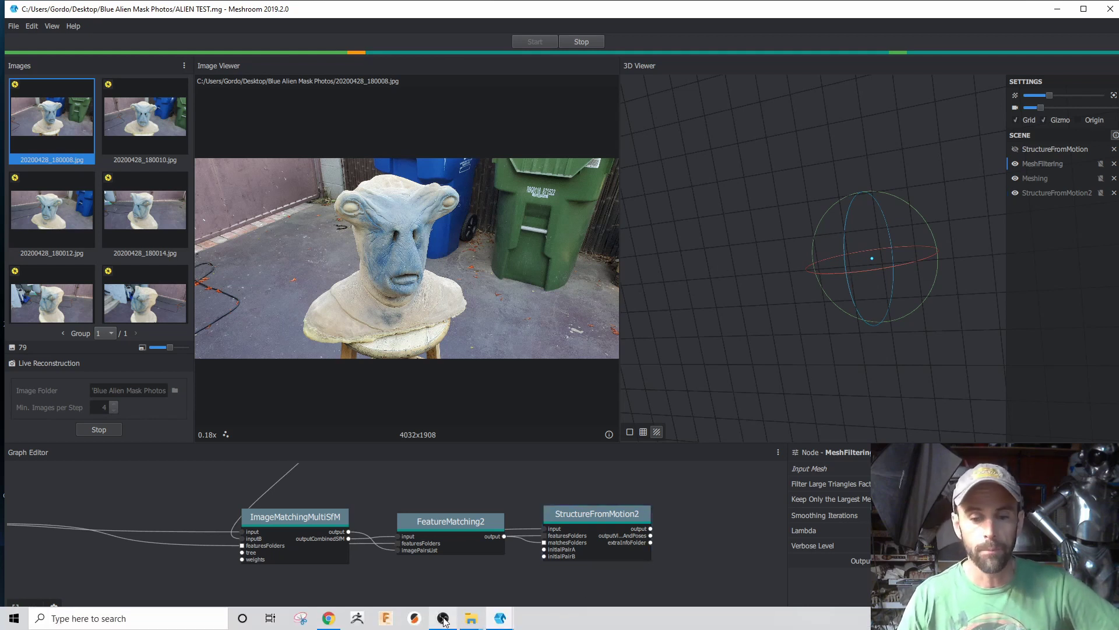
mouse_move(444, 622)
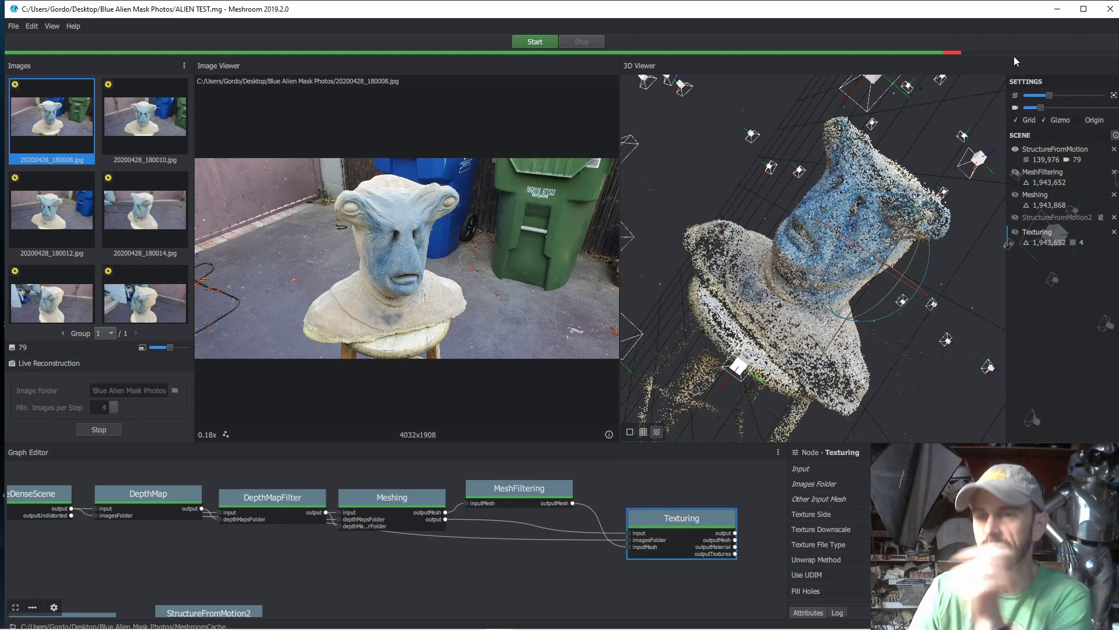
scroll(399, 579, down, 2)
click(375, 582)
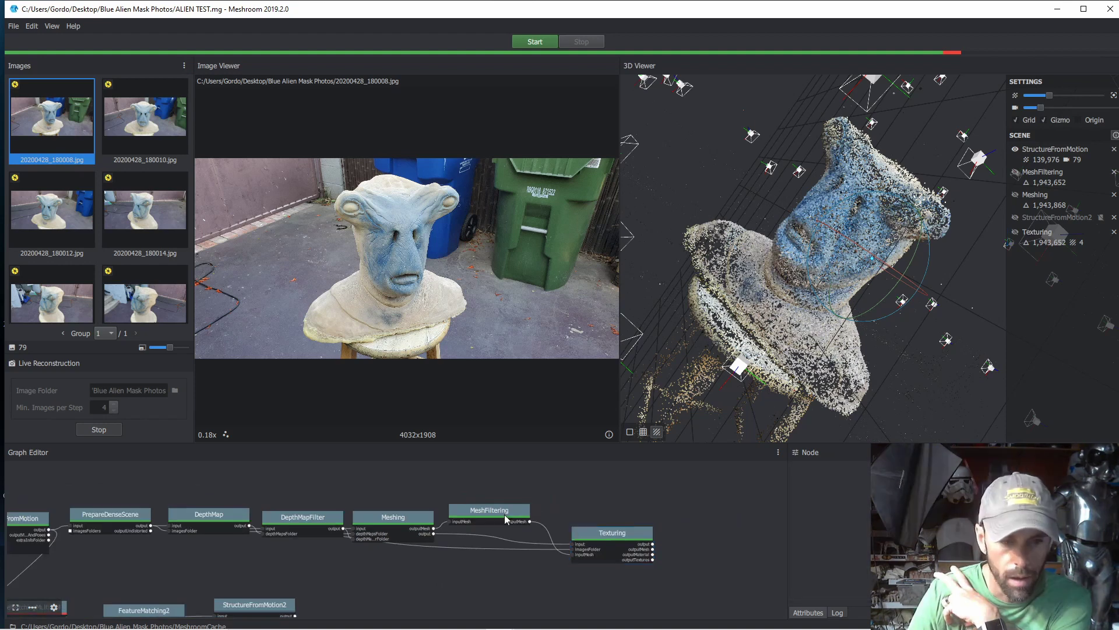
middle_drag(398, 589, 676, 482)
scroll(315, 529, up, 5)
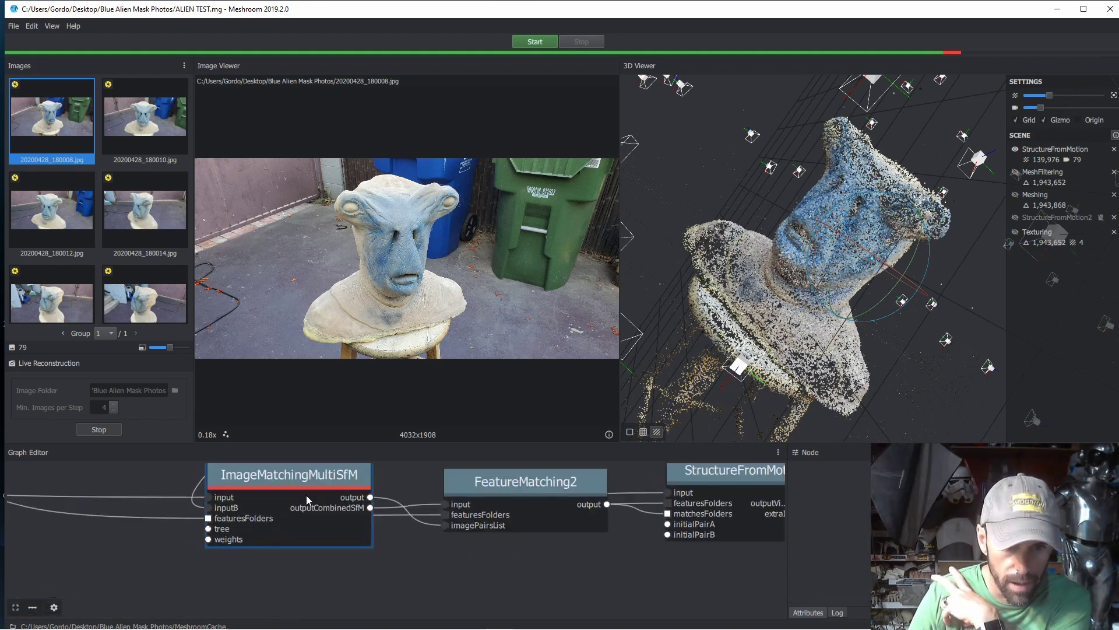
mouse_move(313, 485)
mouse_down()
mouse_move(302, 495)
mouse_move(316, 497)
mouse_up()
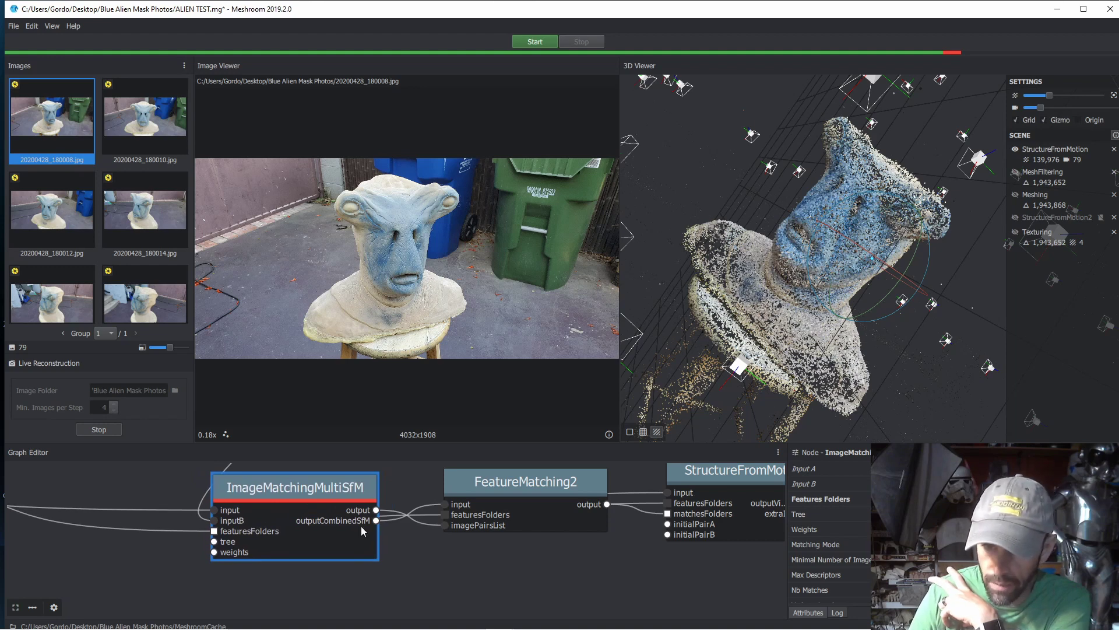
click(534, 484)
scroll(582, 521, down, 6)
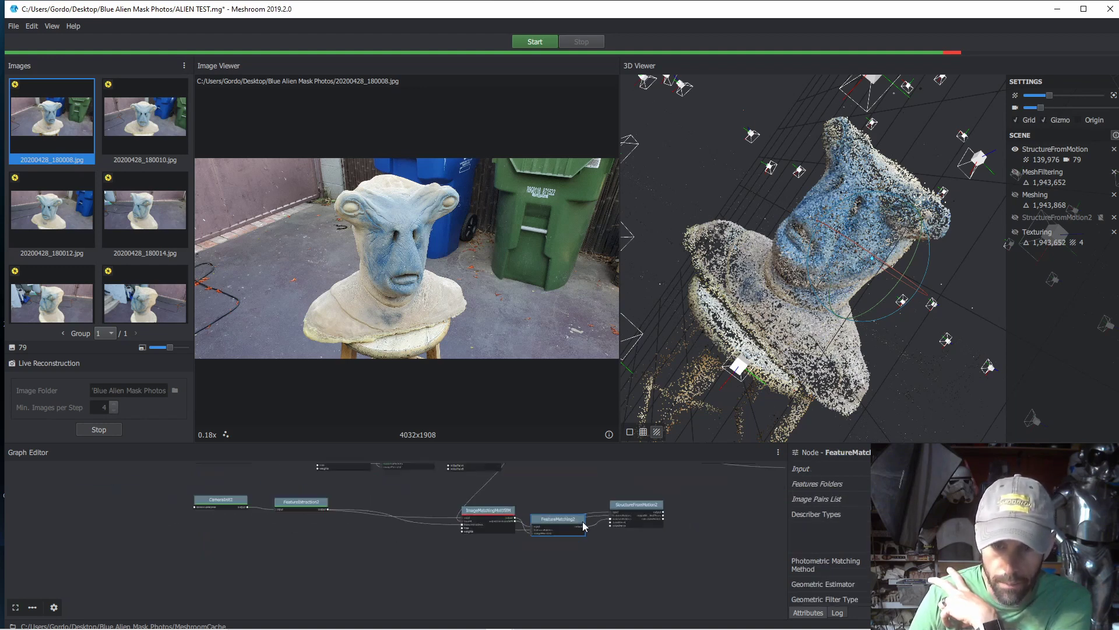
scroll(502, 533, up, 8)
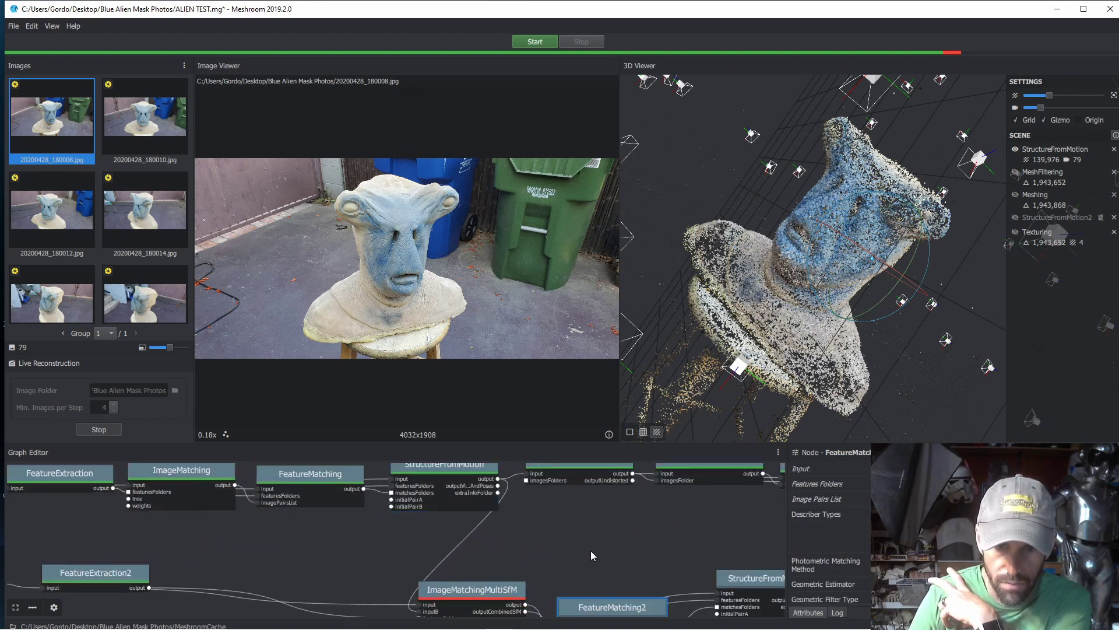
middle_drag(590, 551, 457, 473)
scroll(456, 473, down, 3)
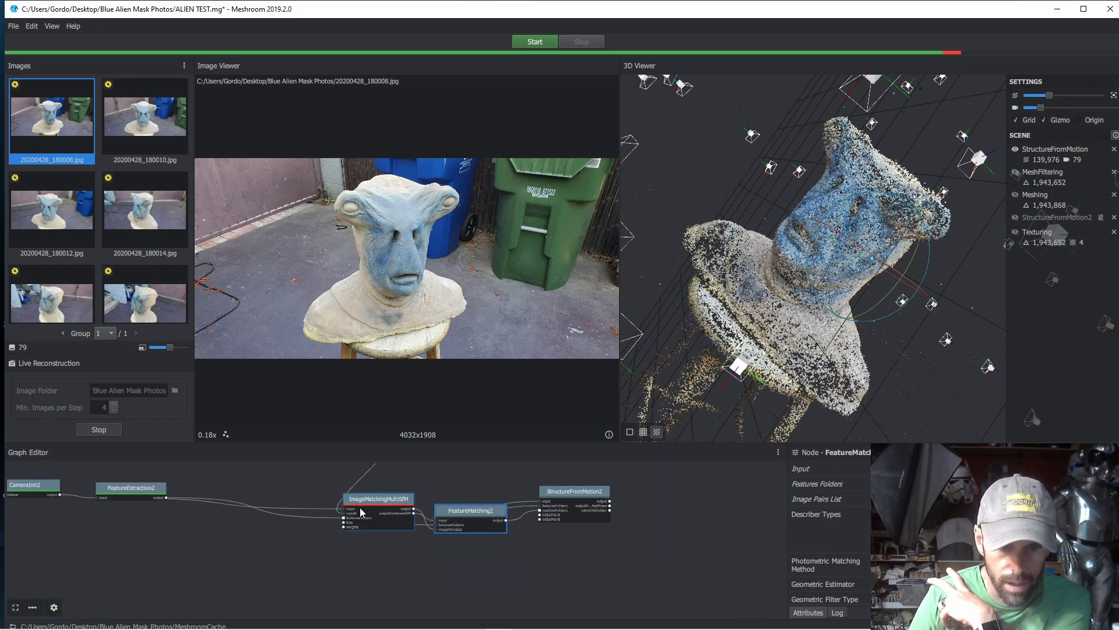
middle_drag(374, 512, 369, 529)
scroll(369, 529, down, 1)
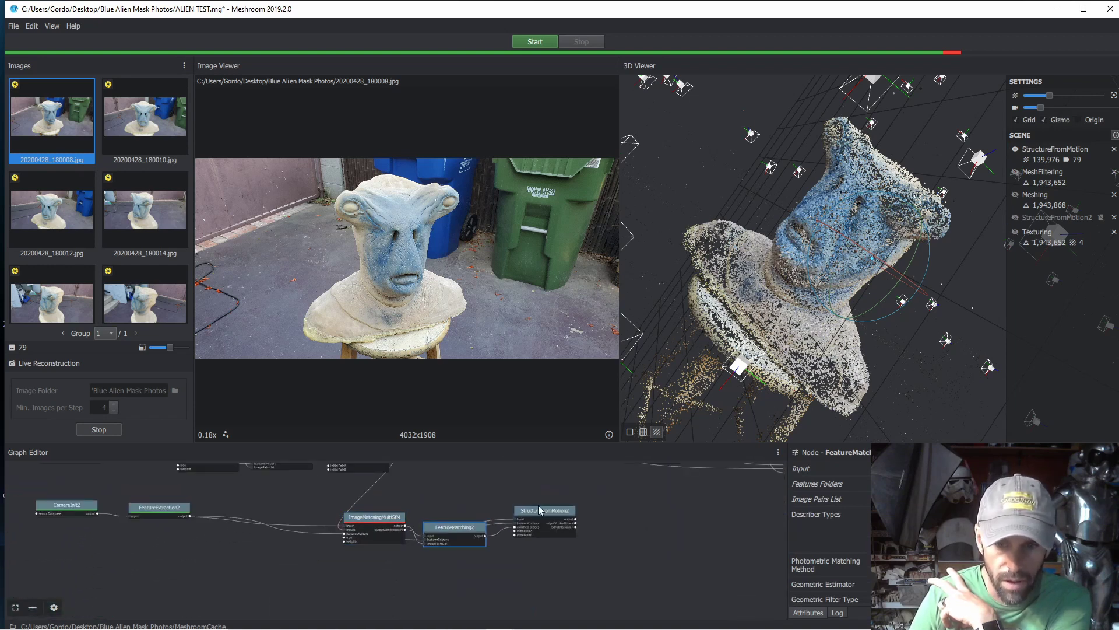
scroll(548, 516, up, 3)
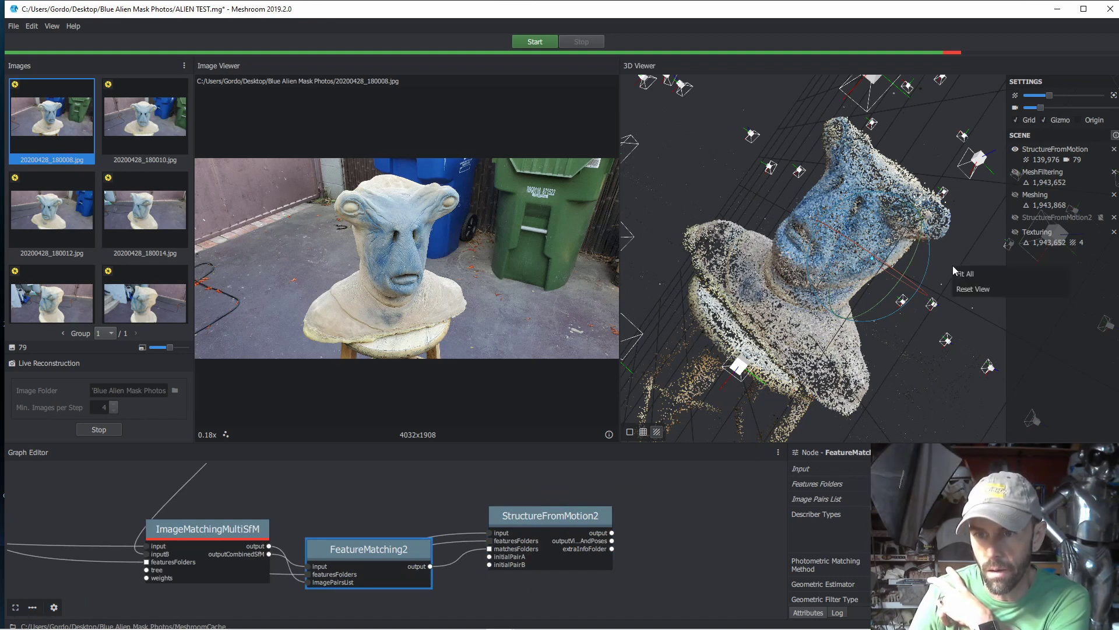
mouse_move(959, 257)
mouse_down()
mouse_move(914, 266)
mouse_move(960, 266)
mouse_up()
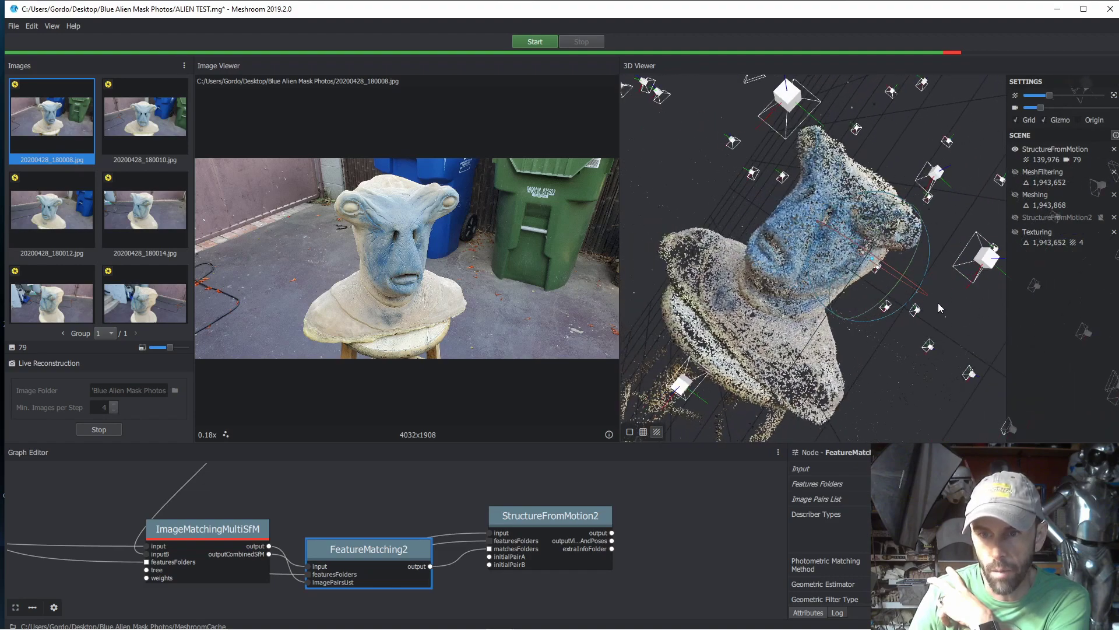
drag(933, 303, 962, 169)
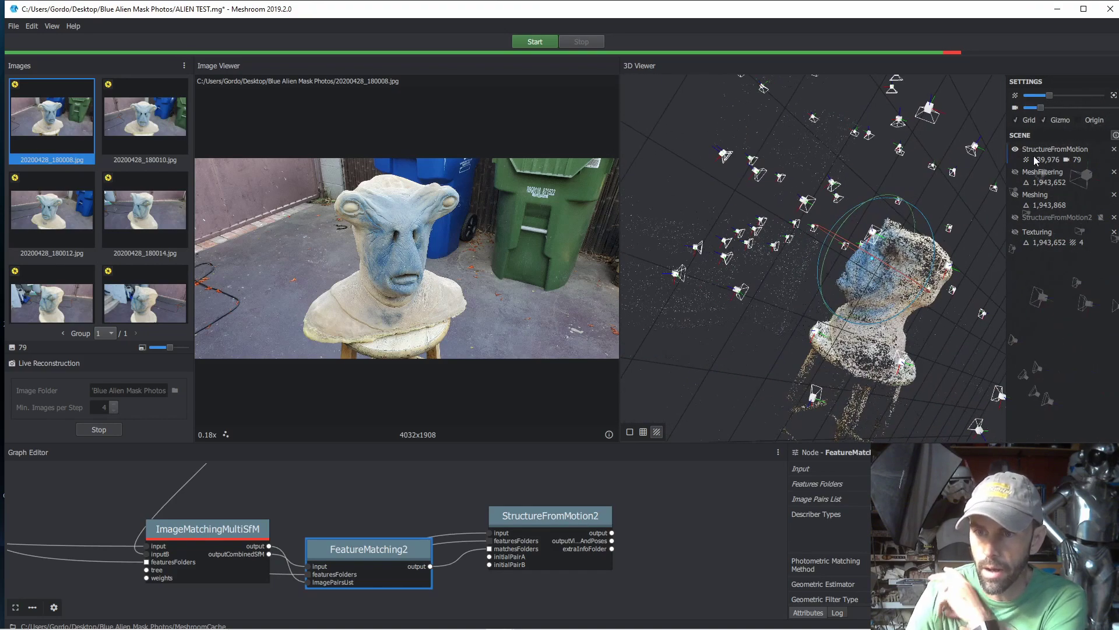
- Show the Meshing result and hide the StructureFromMotion point cloud and cameras
click(1015, 194)
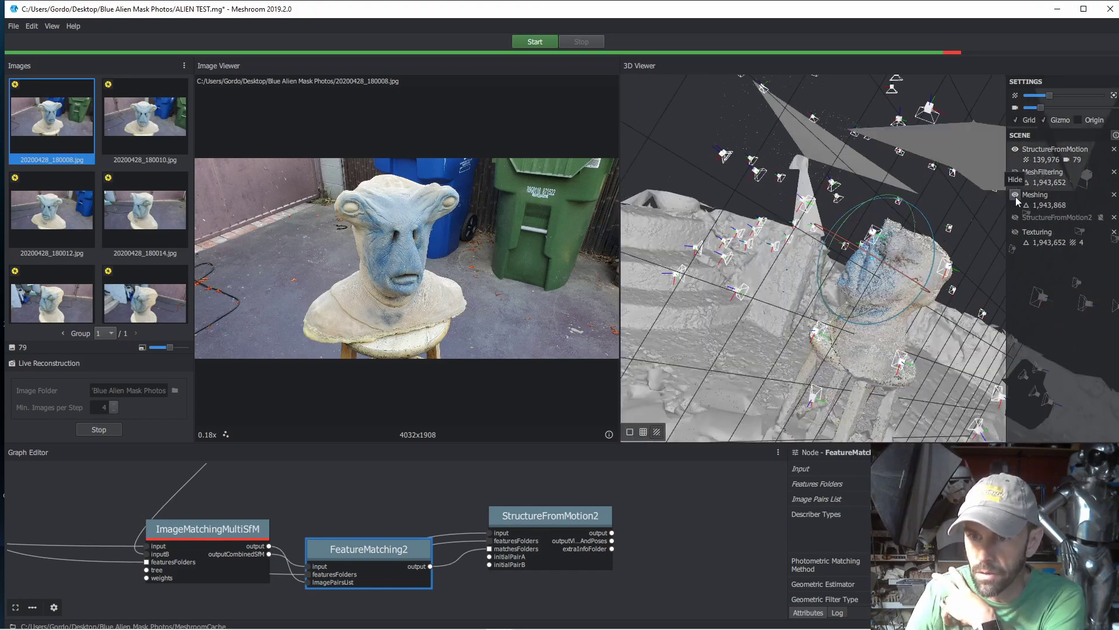
click(1015, 149)
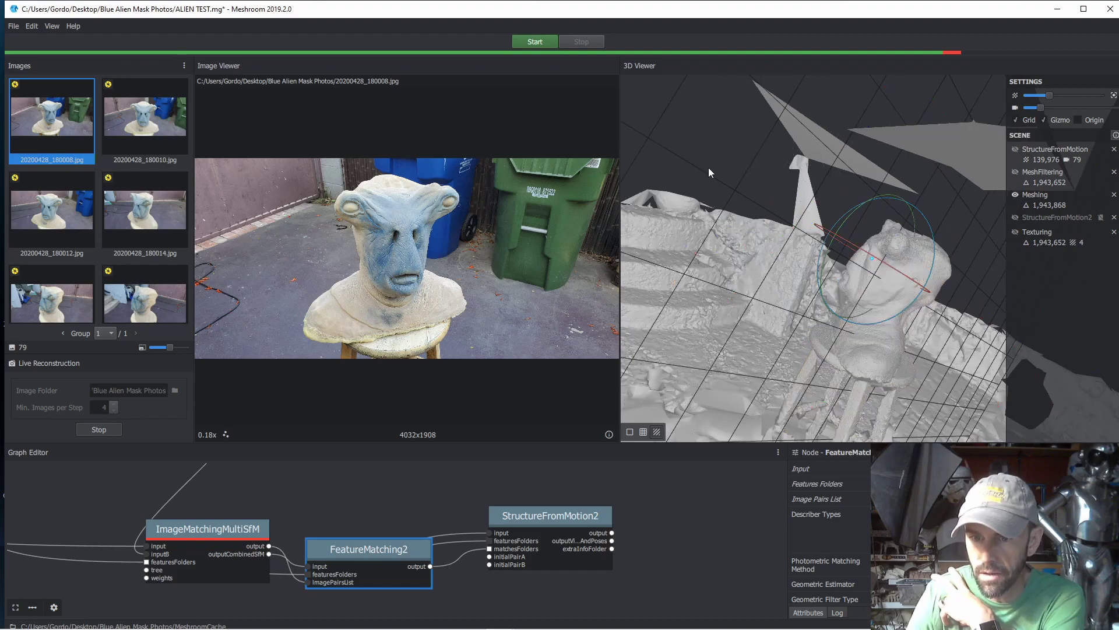
drag(710, 170, 922, 255)
- Switch to the Texturing mesh and orbit to a three-quarter view of the bust
click(1015, 231)
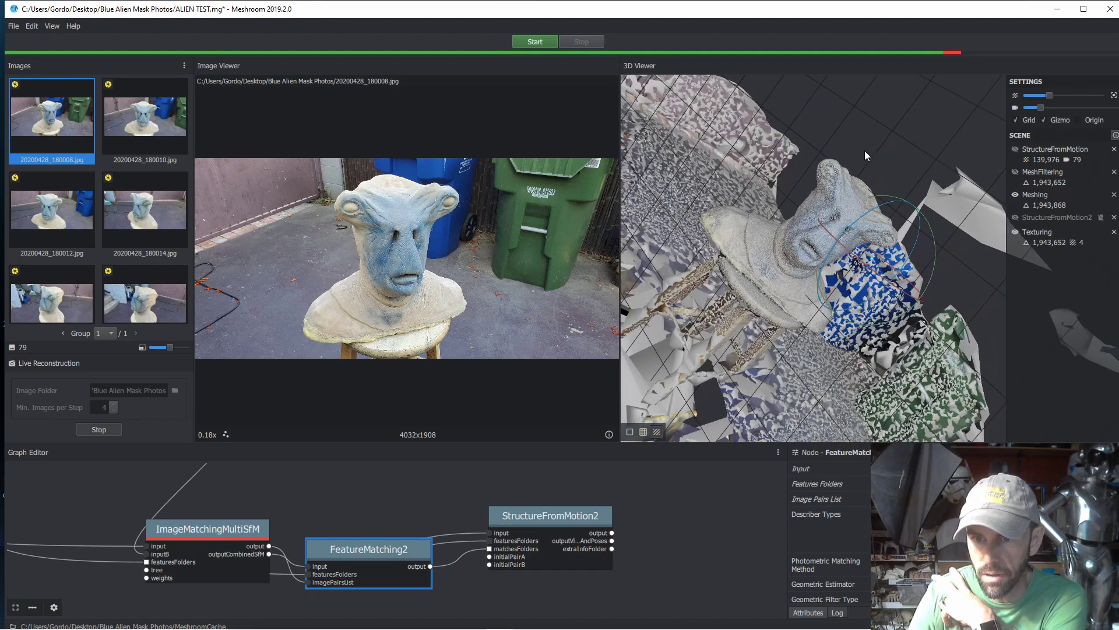
click(1015, 195)
drag(916, 161, 978, 255)
drag(695, 250, 880, 157)
scroll(817, 313, up, 3)
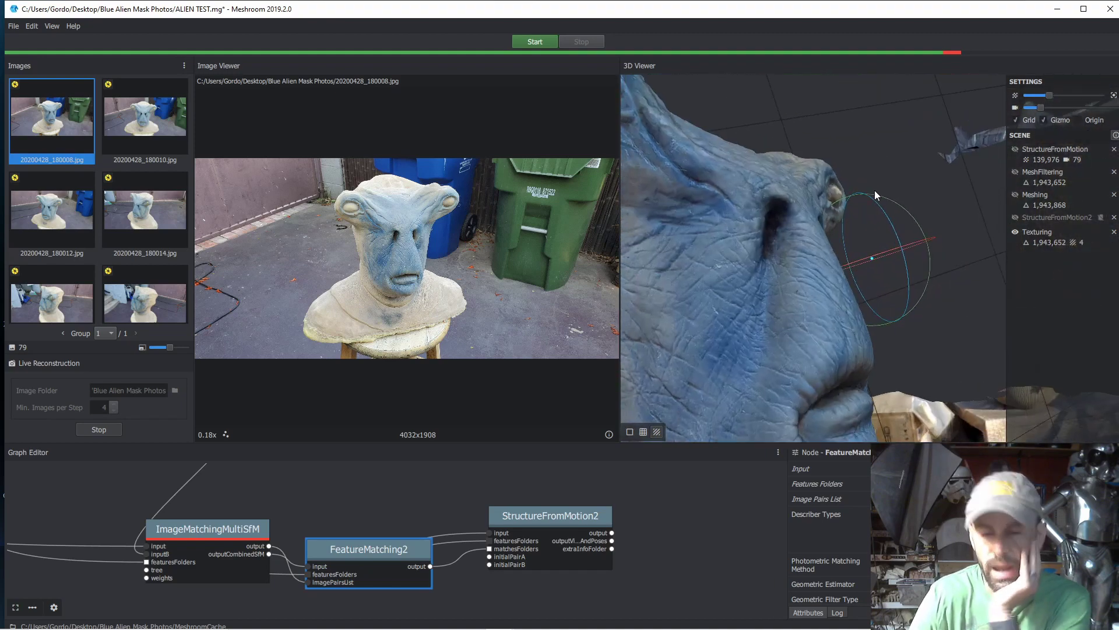
drag(888, 242, 881, 263)
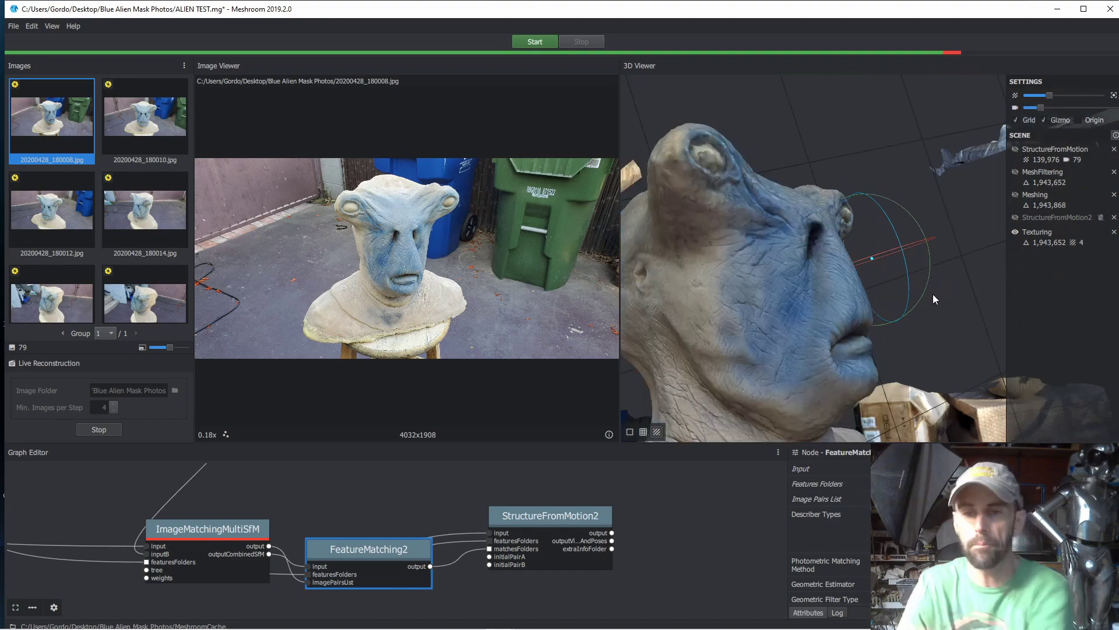
drag(941, 314, 863, 192)
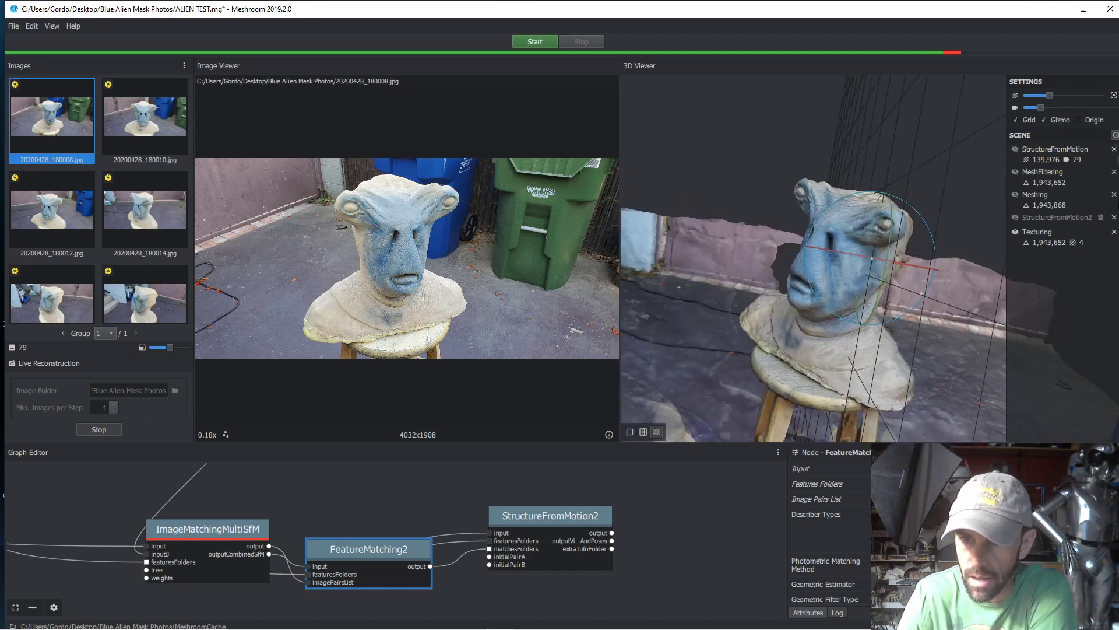
- Hide the Texturing result and show the untextured grey Meshing mesh in the 3D viewer
click(1015, 232)
click(1015, 194)
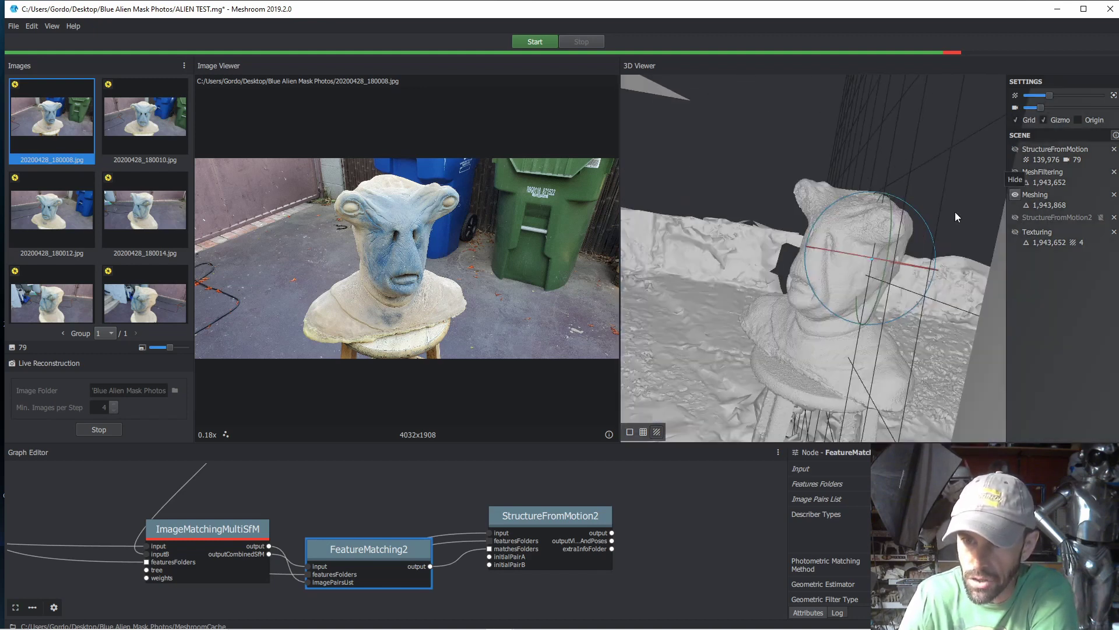
scroll(771, 194, up, 5)
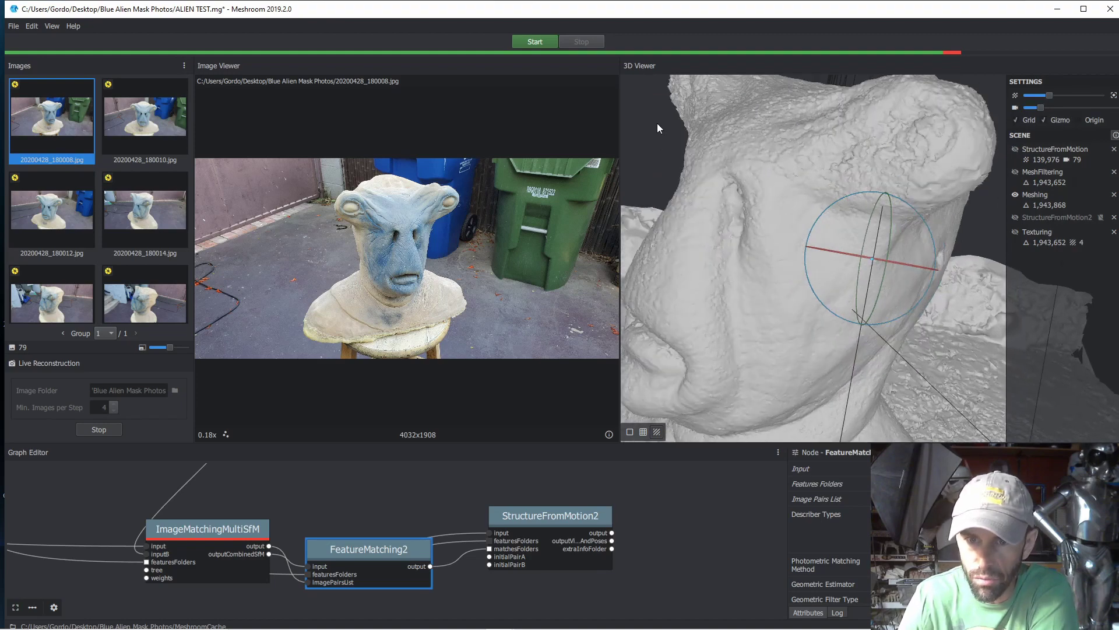
- Orbit and zoom around the grey mesh to inspect the face and head surface from several angles
drag(655, 122, 905, 106)
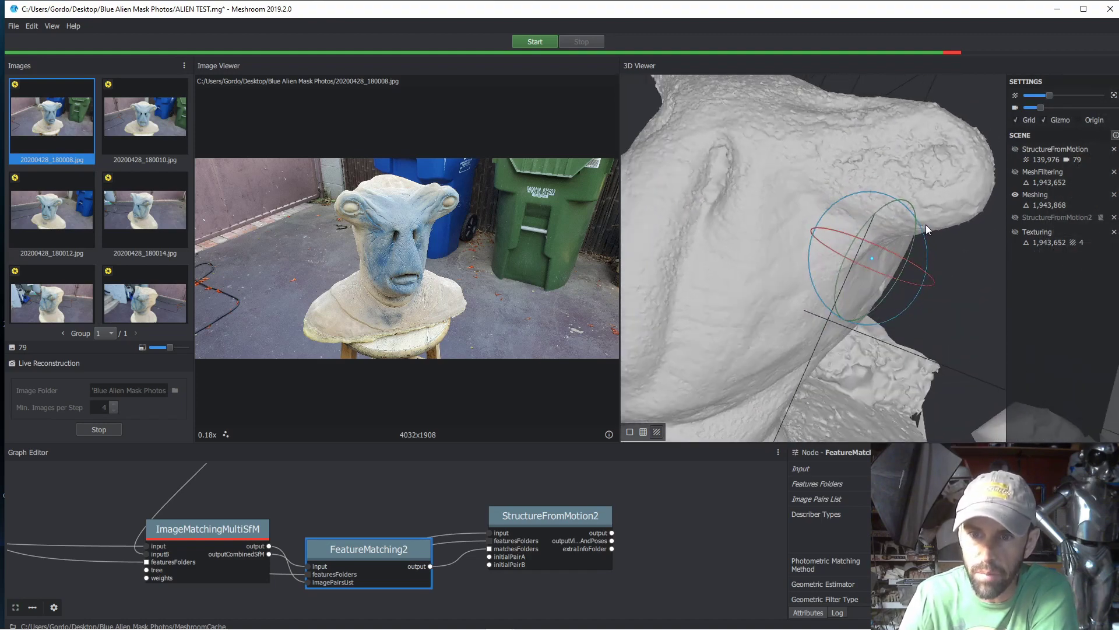
drag(927, 230, 788, 170)
drag(934, 253, 857, 281)
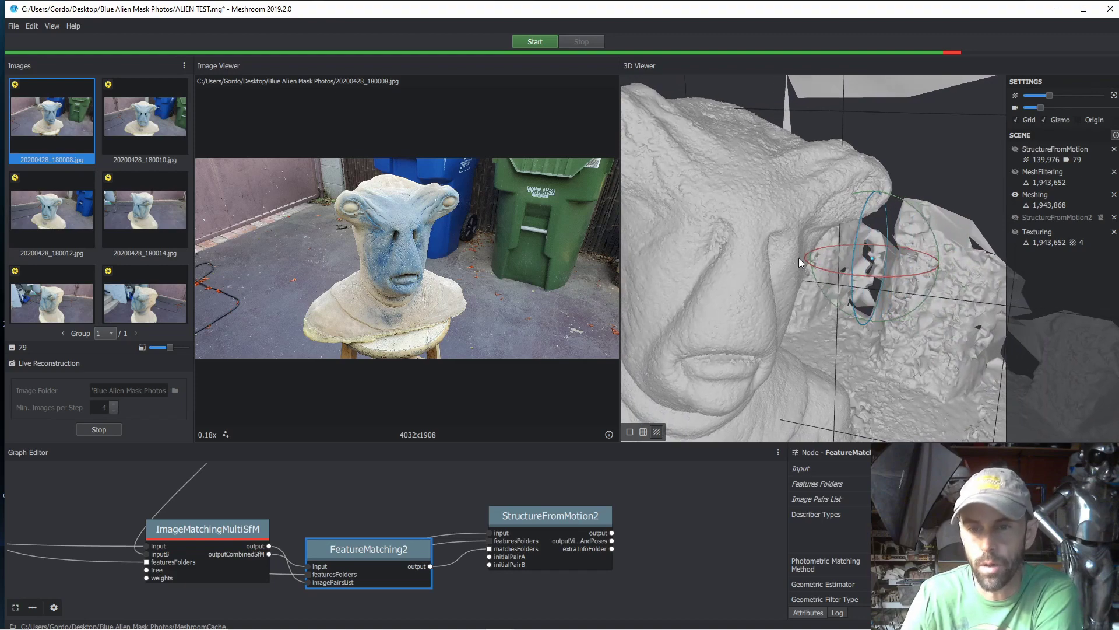
drag(834, 333, 750, 220)
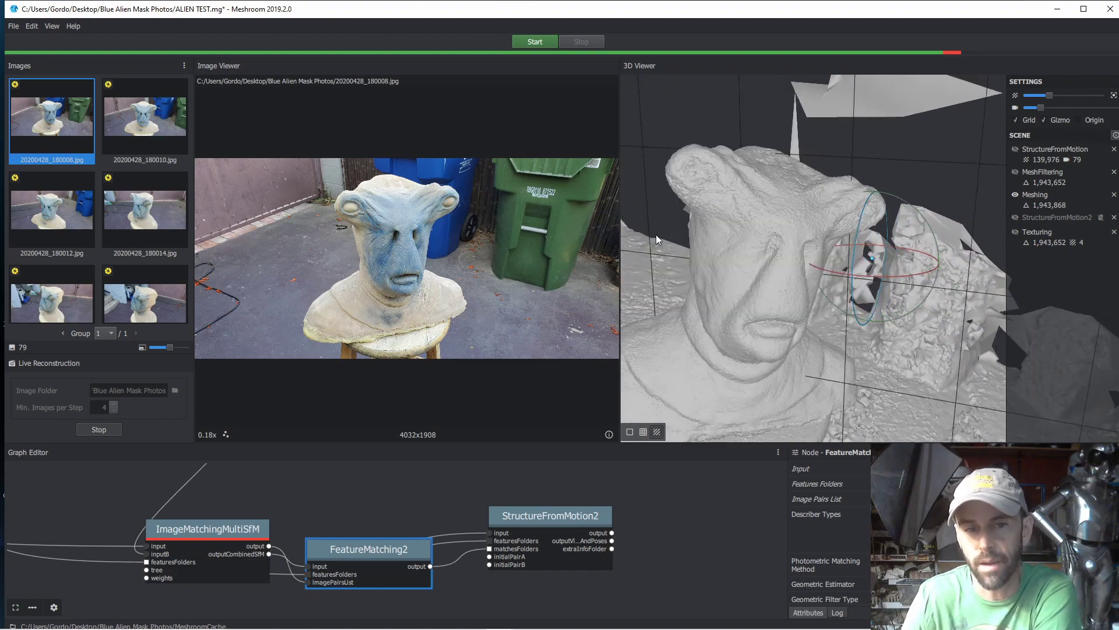
drag(711, 247, 809, 222)
drag(764, 261, 774, 334)
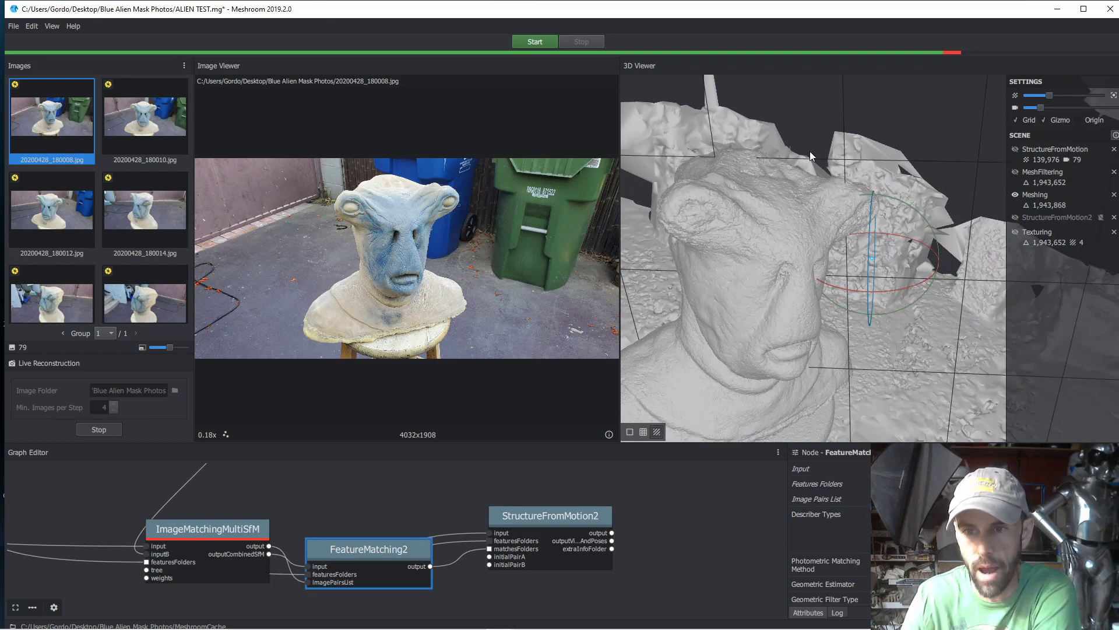
drag(810, 152, 796, 107)
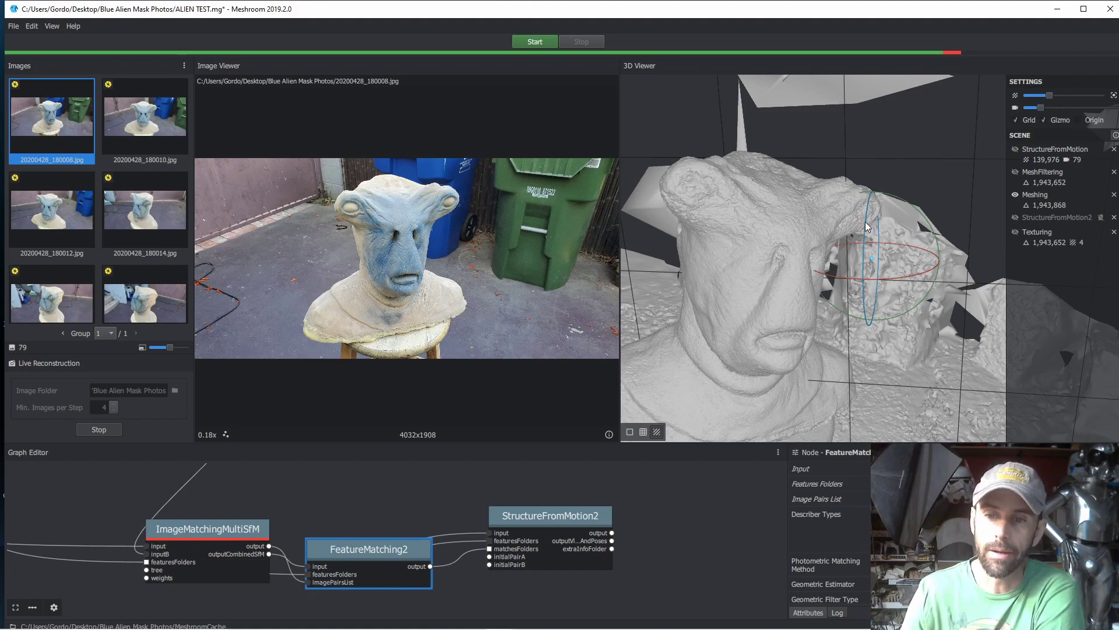
scroll(748, 201, down, 5)
drag(755, 144, 674, 134)
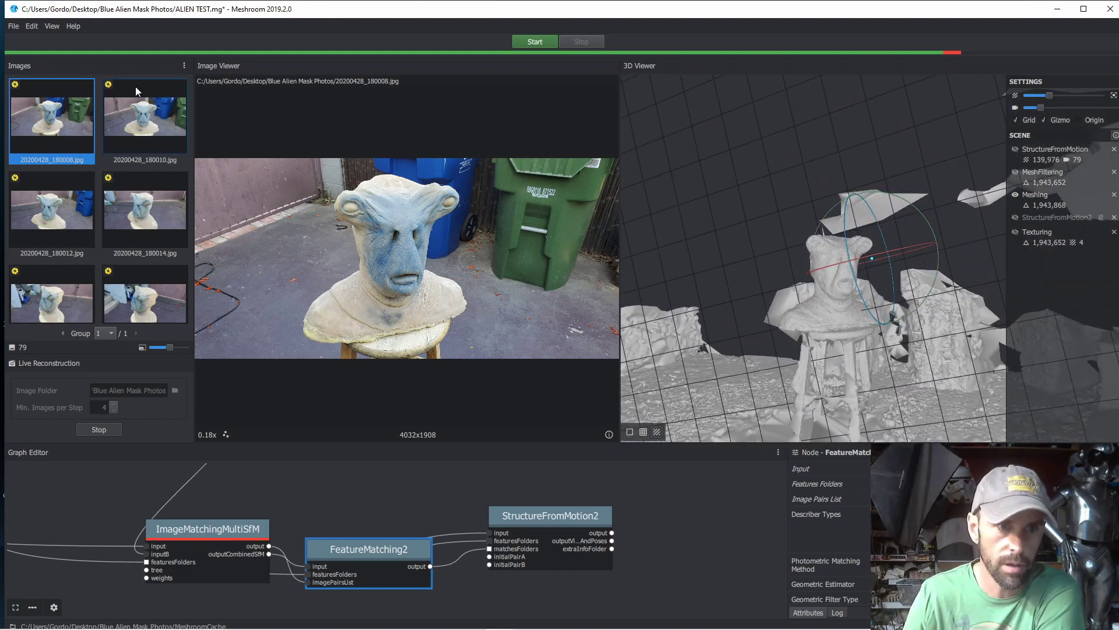
- Save the ALIEN TEST project with File > Save, then switch over to ZBrush
click(12, 27)
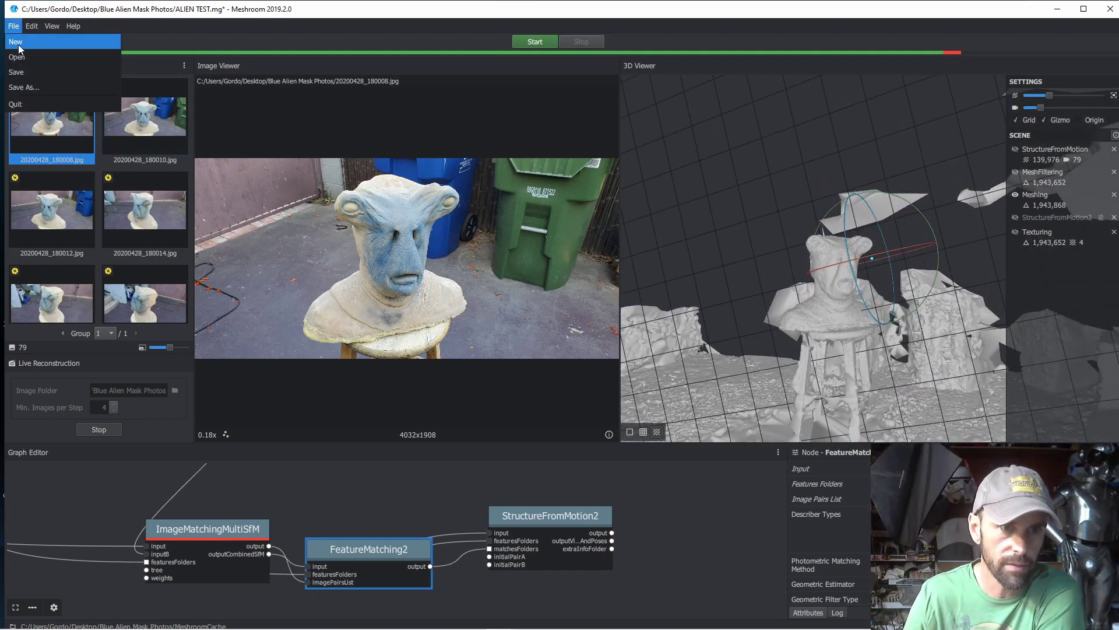
click(29, 75)
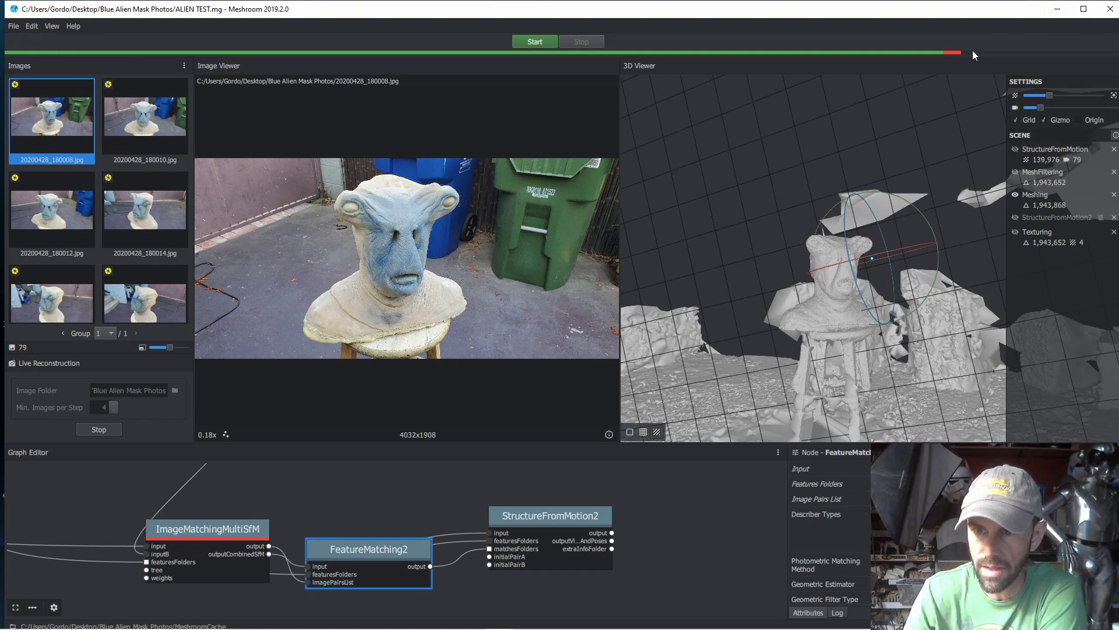
drag(865, 163, 774, 333)
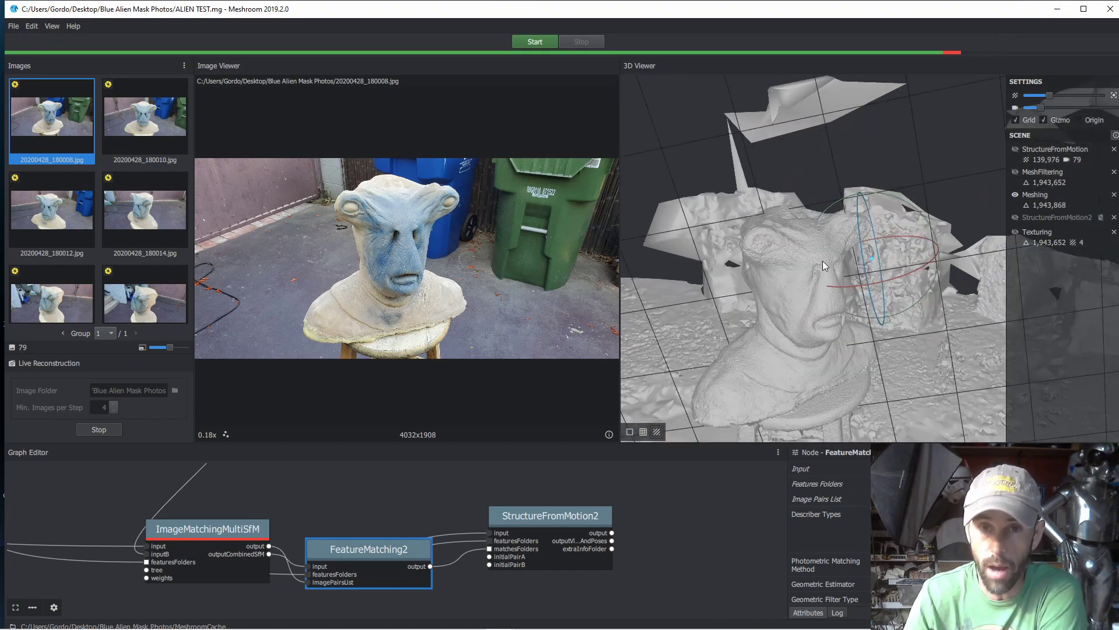
drag(680, 125, 691, 150)
drag(659, 225, 655, 247)
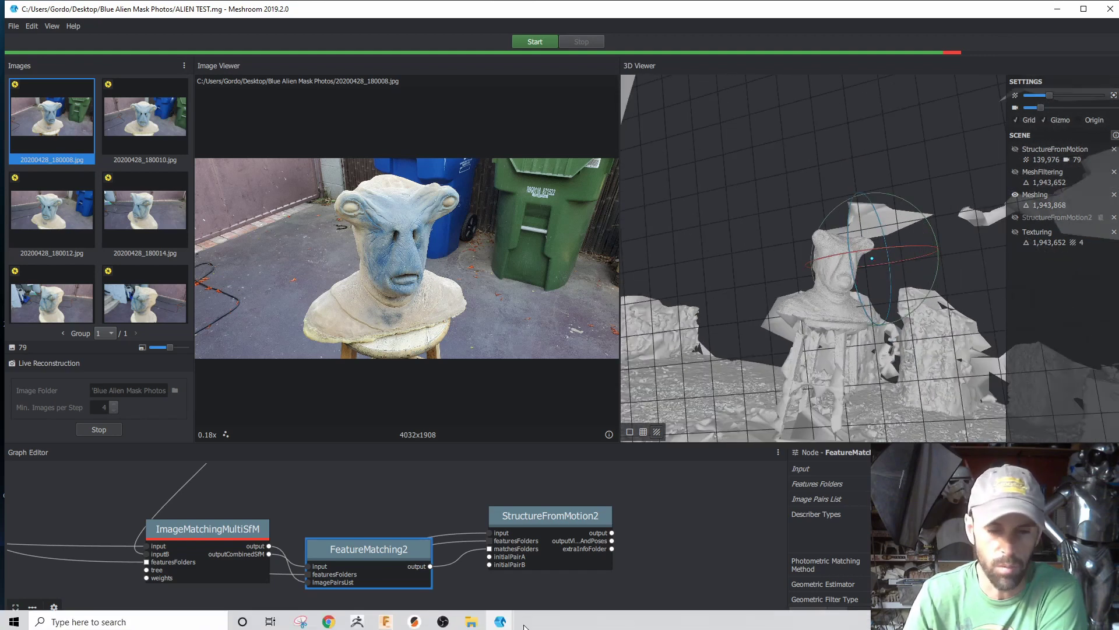
click(358, 622)
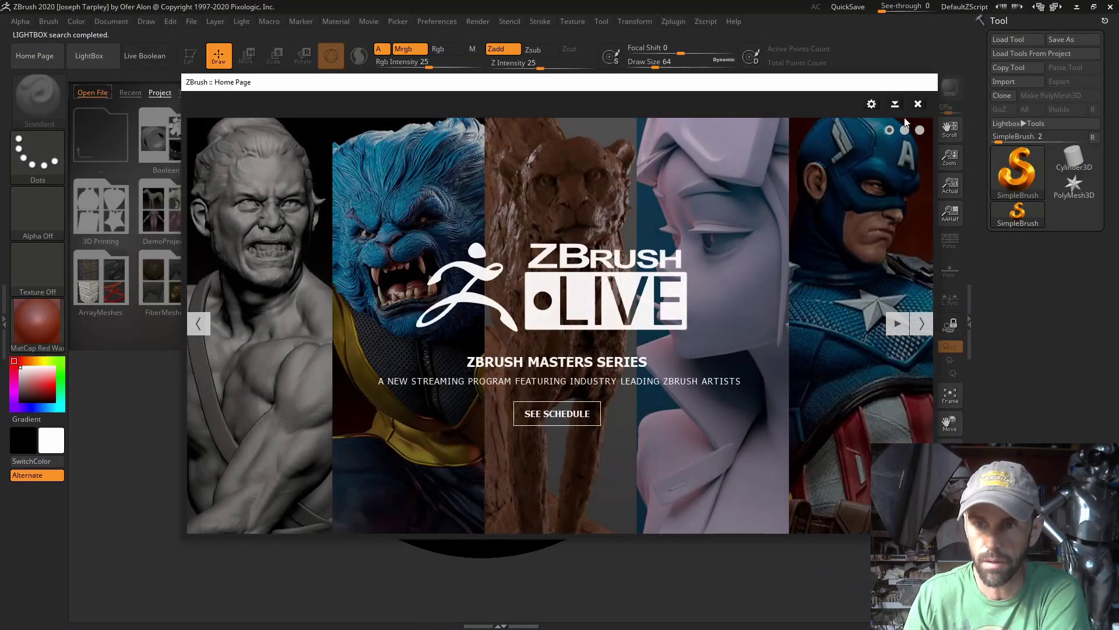
- Close the ZBrush Home Page and hide LightBox to reveal the sphere canvas
click(918, 104)
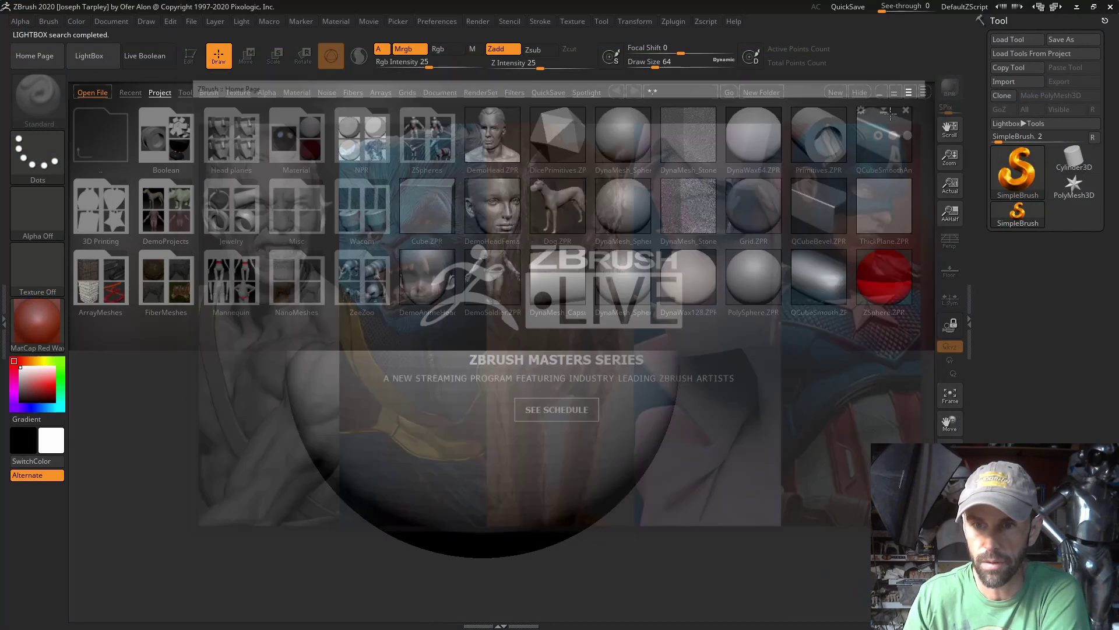
click(868, 96)
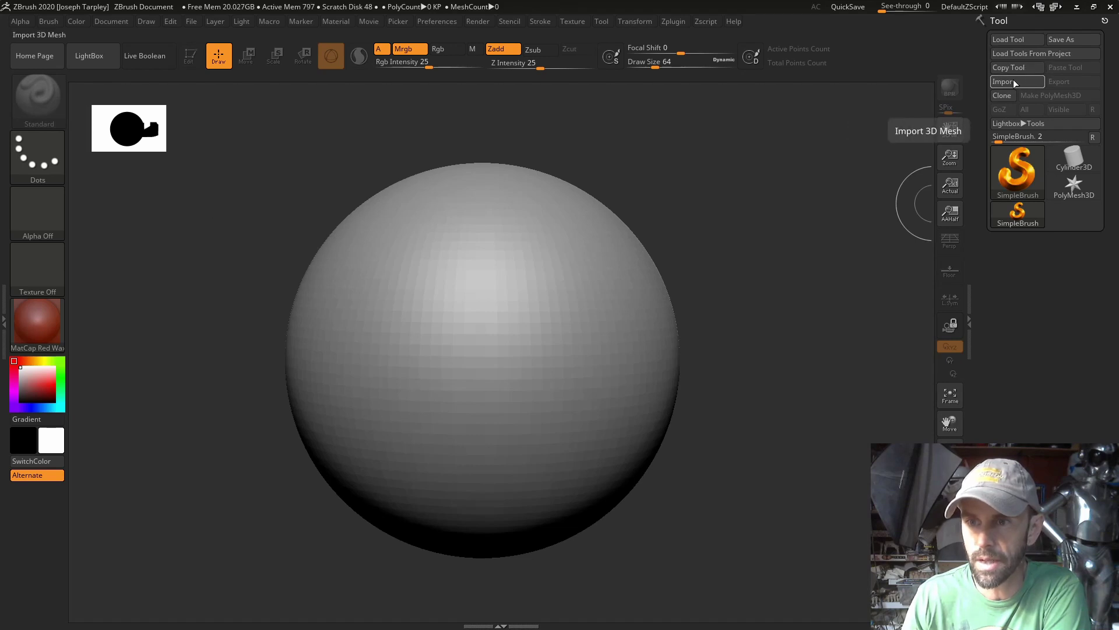
- Import the mesh file from Desktop > Blue Alien Mask Photos > MeshroomCache > Meshing as tool 'mesh'
click(1013, 81)
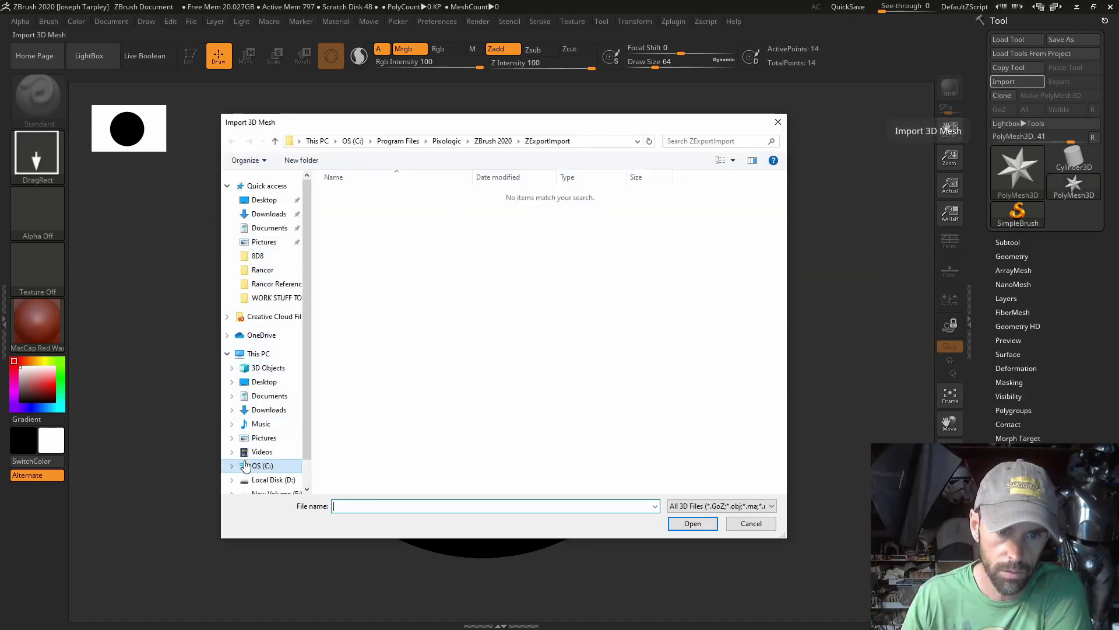
click(233, 382)
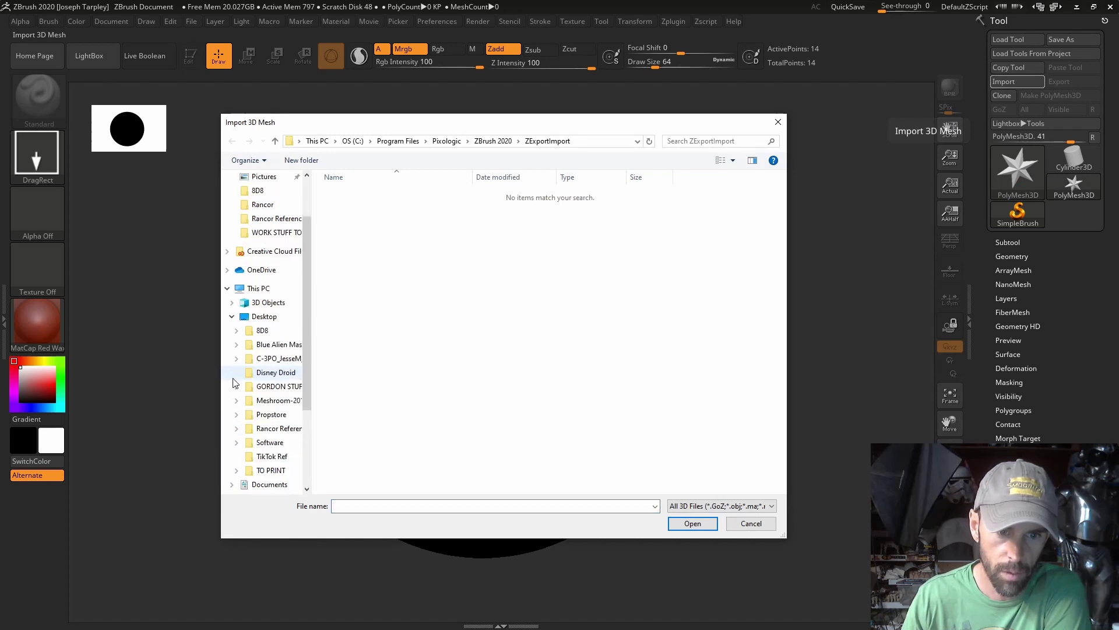
click(272, 344)
double_click(358, 218)
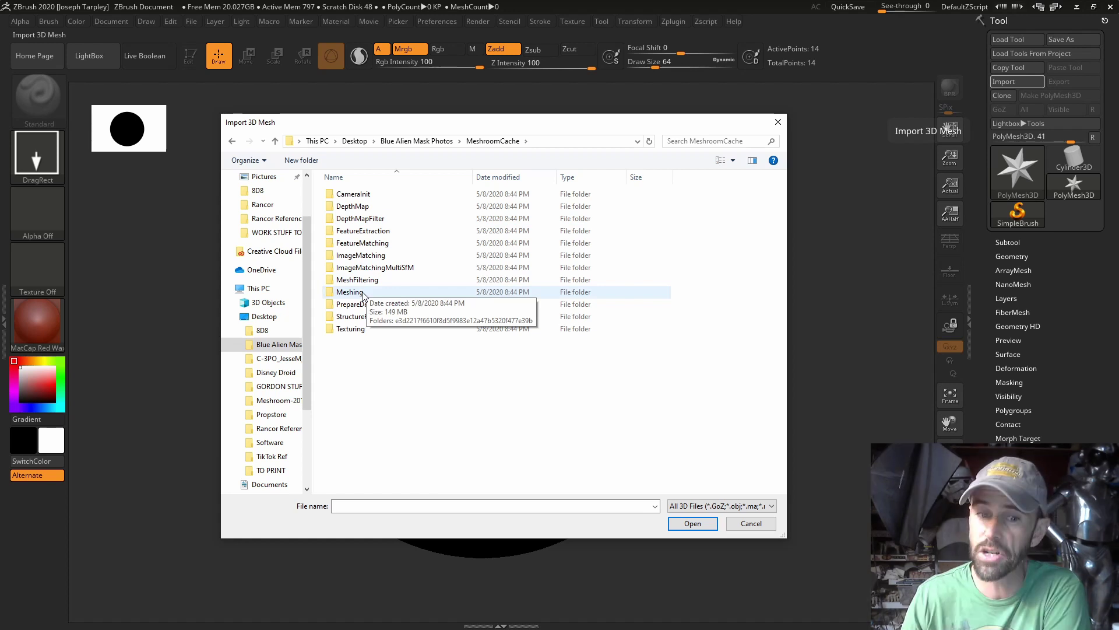
double_click(362, 292)
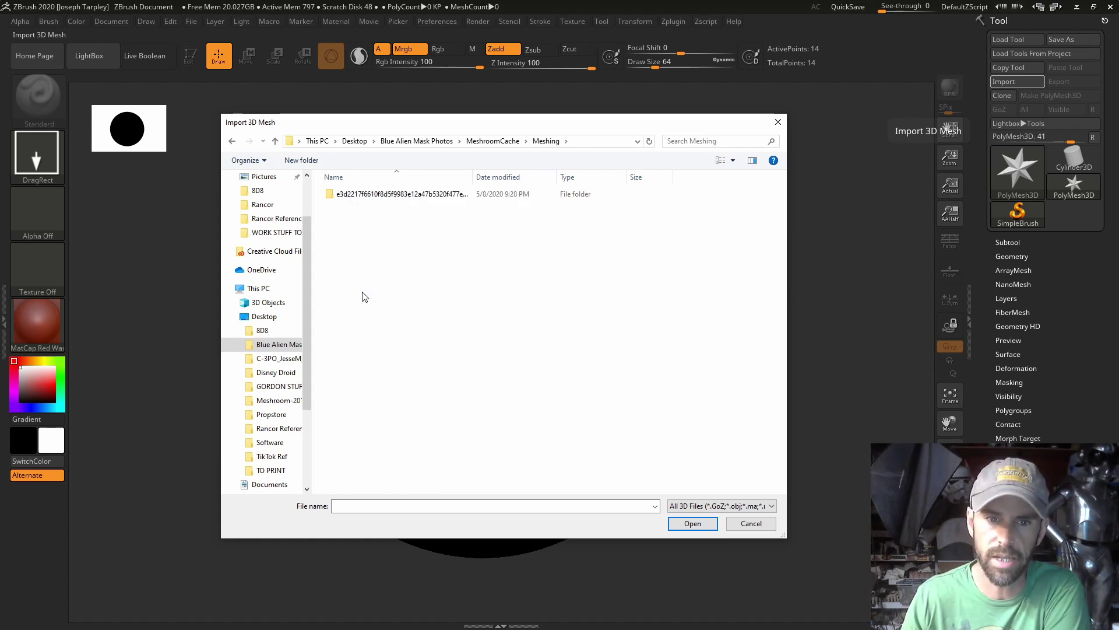
double_click(400, 195)
double_click(351, 214)
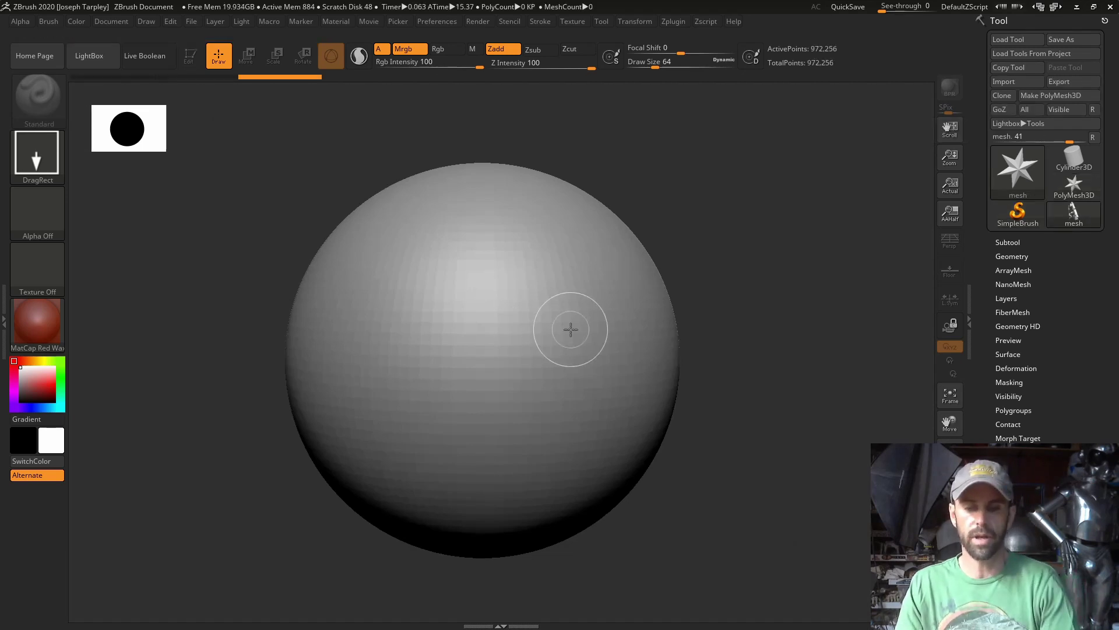
key(ctrl+n)
mouse_move(526, 326)
mouse_down()
mouse_move(560, 615)
mouse_move(569, 612)
mouse_up()
key(t)
mouse_move(607, 542)
mouse_down()
mouse_move(719, 463)
mouse_move(824, 309)
mouse_move(798, 332)
mouse_move(744, 350)
mouse_move(769, 317)
mouse_move(753, 399)
mouse_move(814, 417)
mouse_move(828, 429)
mouse_move(775, 432)
mouse_move(820, 450)
mouse_move(613, 155)
mouse_move(550, 129)
mouse_up()
ctrl+alt+shift+drag(265, 168, 497, 471)
drag(437, 499, 169, 178)
mouse_move(609, 505)
mouse_down()
mouse_move(630, 495)
mouse_move(863, 507)
mouse_move(762, 400)
mouse_move(563, 144)
mouse_up()
ctrl+alt+shift+drag(318, 222, 489, 418)
ctrl+alt+shift+drag(606, 431, 415, 301)
drag(533, 376, 583, 345)
key(f)
drag(627, 381, 719, 401)
mouse_move(620, 387)
mouse_down()
mouse_move(762, 425)
mouse_move(675, 452)
mouse_move(615, 441)
mouse_move(754, 430)
mouse_move(779, 500)
mouse_up()
mouse_move(731, 526)
ctrl+shift+mouse_down()
mouse_move(333, 469)
mouse_move(270, 412)
mouse_move(278, 399)
mouse_move(292, 442)
mouse_move(379, 440)
mouse_move(370, 465)
mouse_move(292, 370)
mouse_move(260, 430)
ctrl+shift+mouse_up()
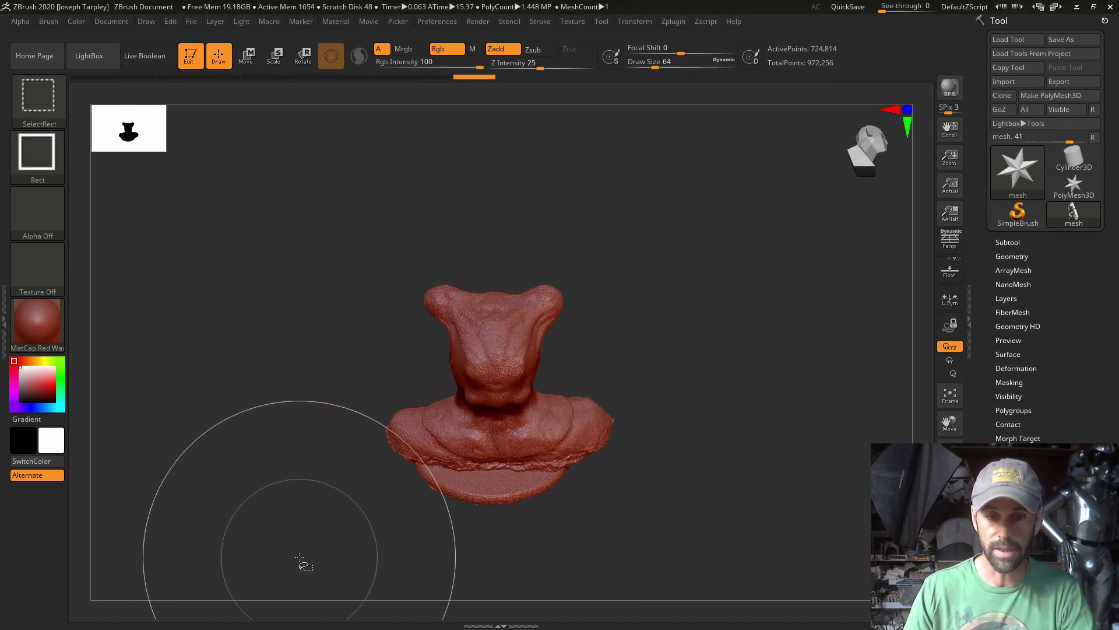
mouse_move(299, 556)
ctrl+shift+mouse_down()
mouse_move(720, 450)
mouse_move(705, 366)
ctrl+shift+mouse_up()
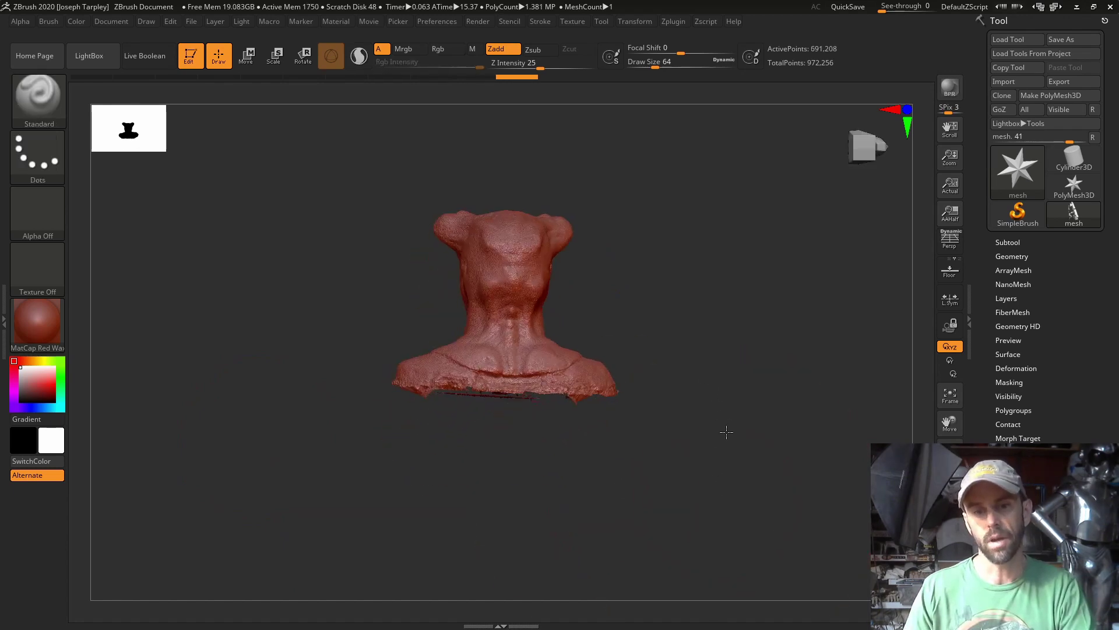
drag(726, 432, 791, 499)
mouse_move(774, 435)
mouse_down()
mouse_move(736, 445)
mouse_move(733, 432)
mouse_move(743, 443)
mouse_move(715, 468)
mouse_move(697, 435)
mouse_up()
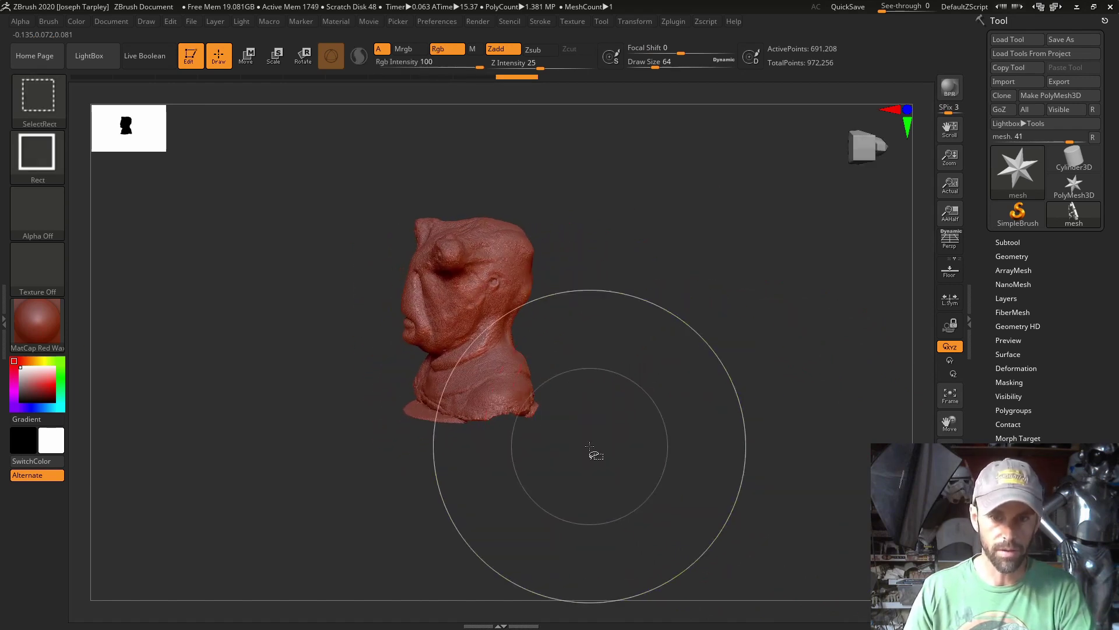
mouse_move(589, 446)
ctrl+shift+mouse_down()
mouse_move(432, 286)
mouse_move(375, 200)
ctrl+shift+mouse_up()
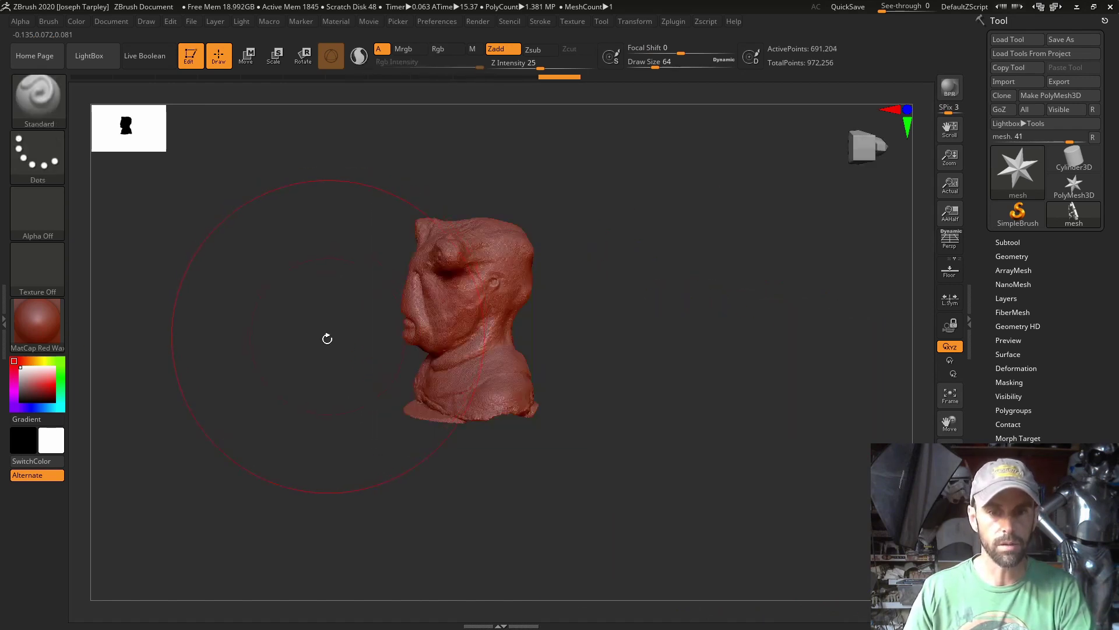
drag(324, 344, 415, 353)
key(f)
drag(768, 446, 751, 473)
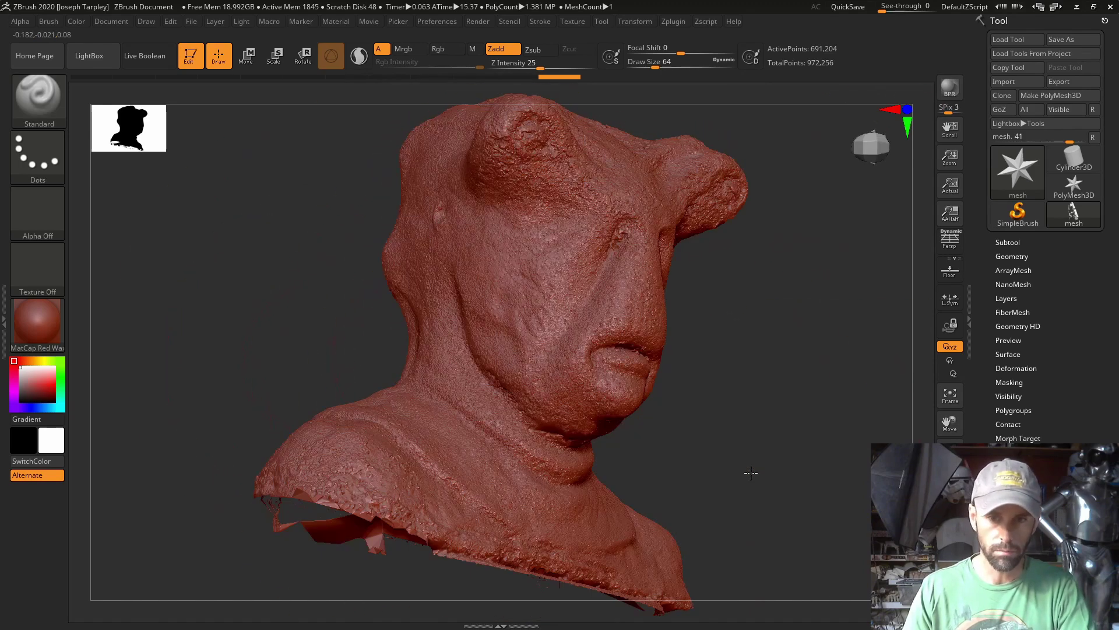
mouse_move(792, 421)
mouse_down()
mouse_move(739, 437)
mouse_move(807, 380)
mouse_move(816, 292)
mouse_move(805, 374)
mouse_move(858, 413)
mouse_move(567, 404)
mouse_up()
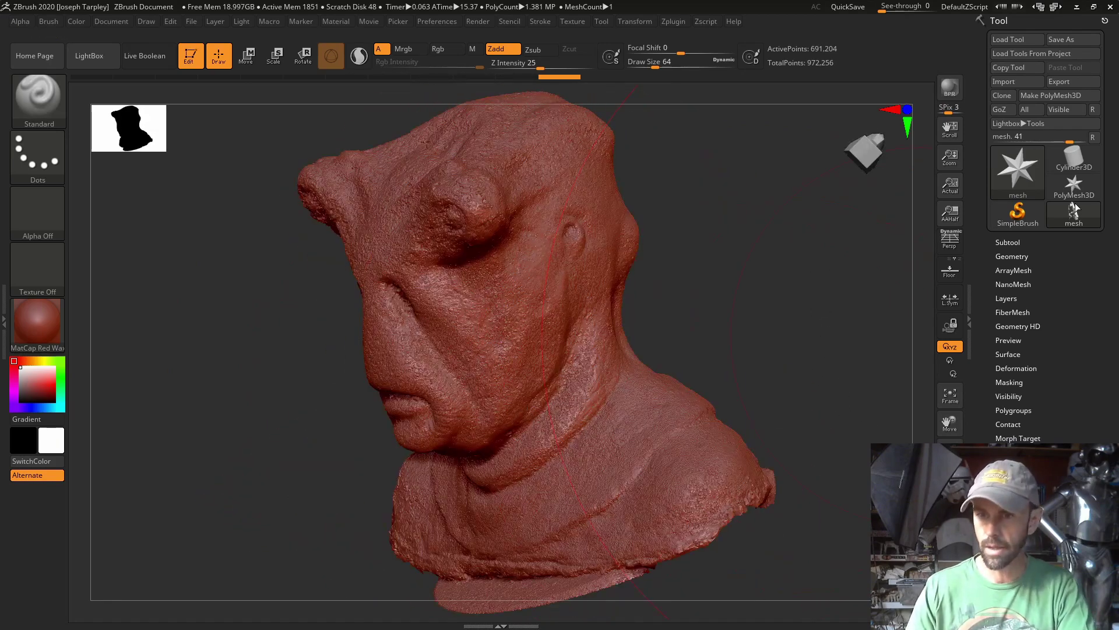
- Expand Tool > Geometry, look the bust over from the front, and switch to Move (W)
click(1011, 257)
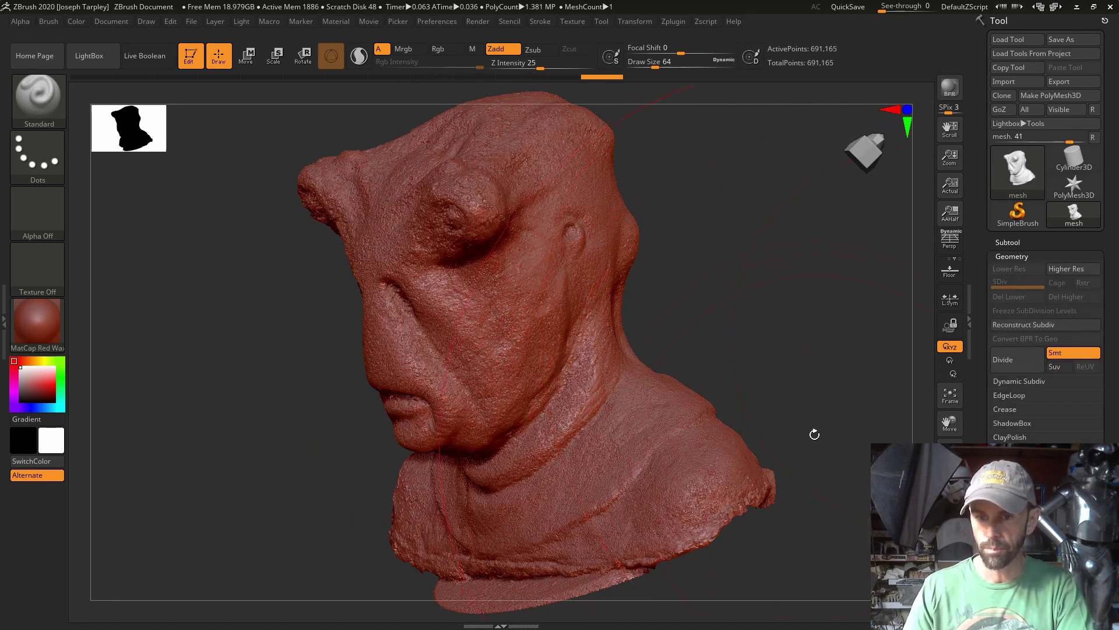
drag(808, 419, 830, 369)
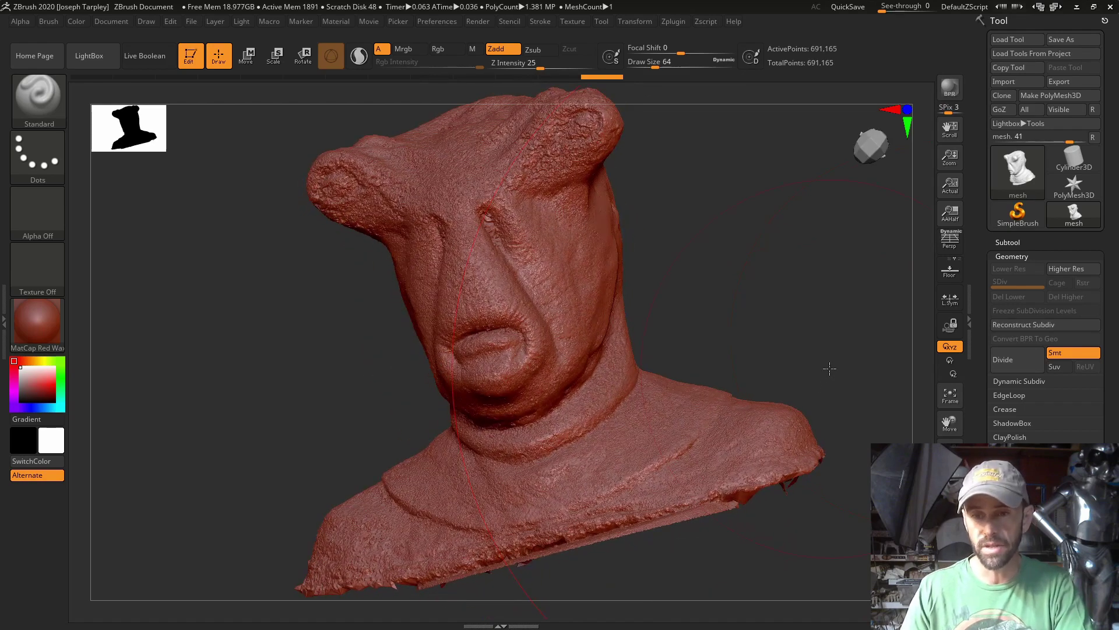
drag(812, 329, 828, 355)
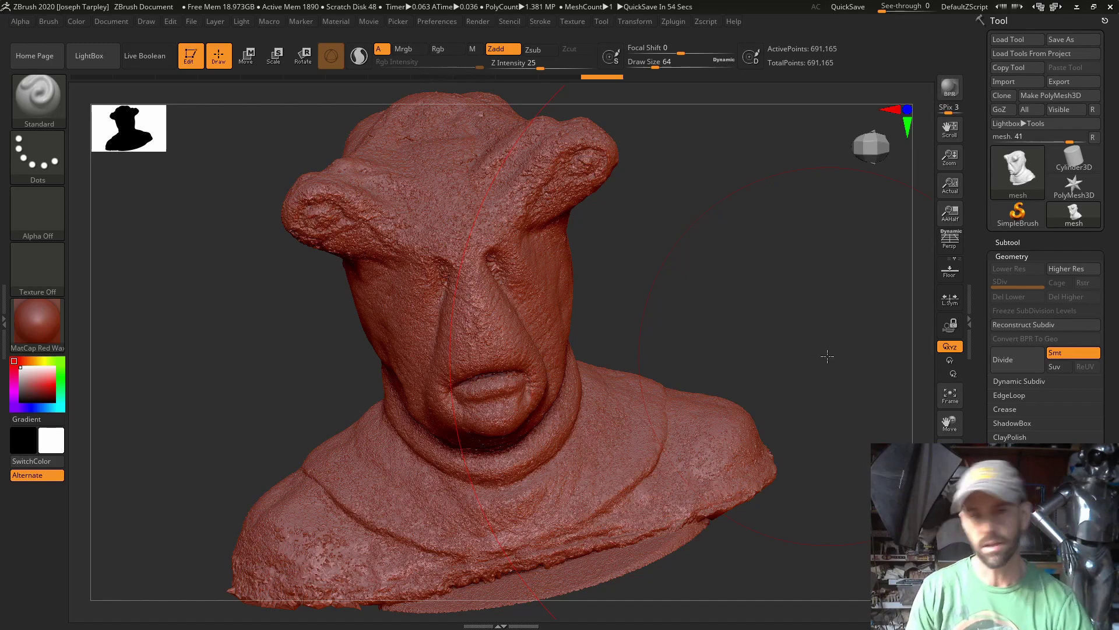
drag(781, 348, 763, 321)
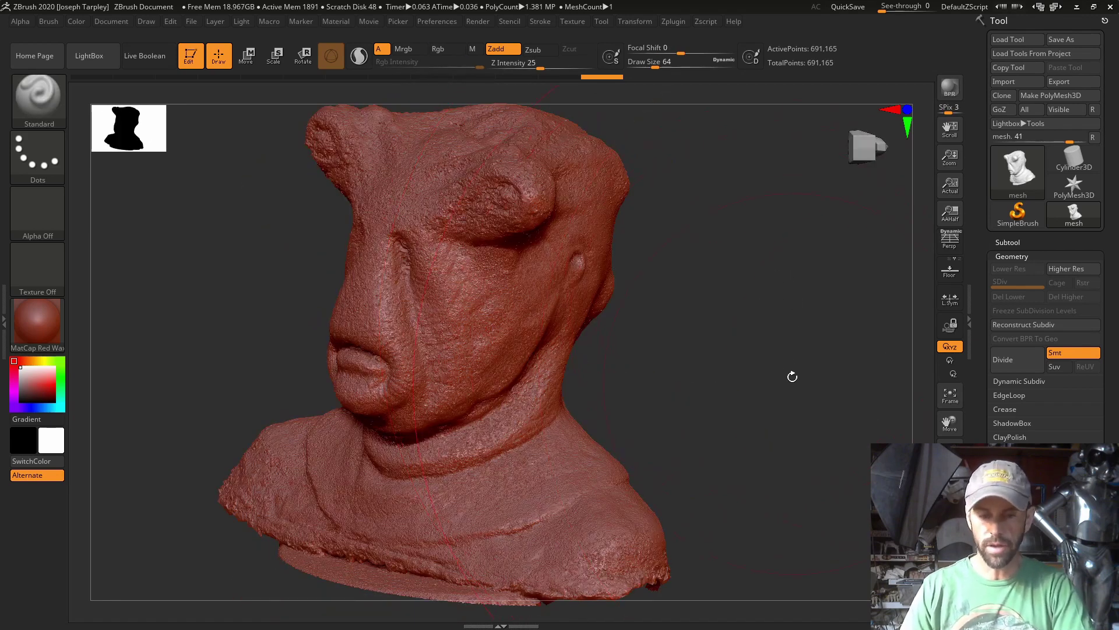
mouse_move(789, 365)
mouse_down()
mouse_move(814, 408)
mouse_move(895, 441)
mouse_move(869, 425)
mouse_move(850, 497)
mouse_move(848, 465)
mouse_up()
key(w)
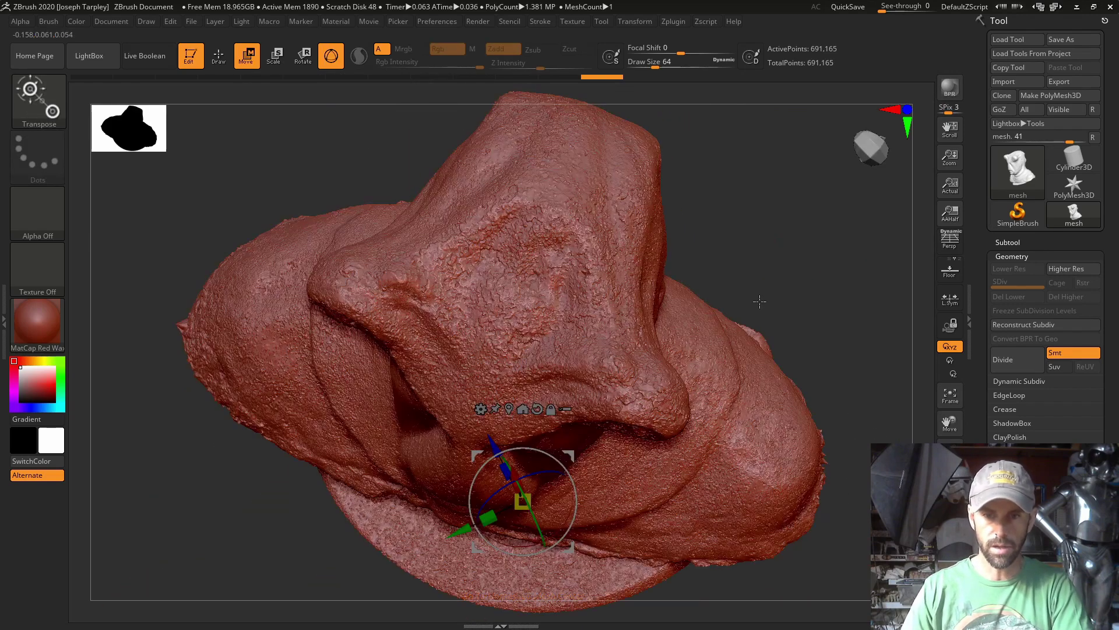
- Recentre the gizmo and rotate the scan roughly upright, turning it about 90 and 180 degrees
drag(760, 300, 470, 399)
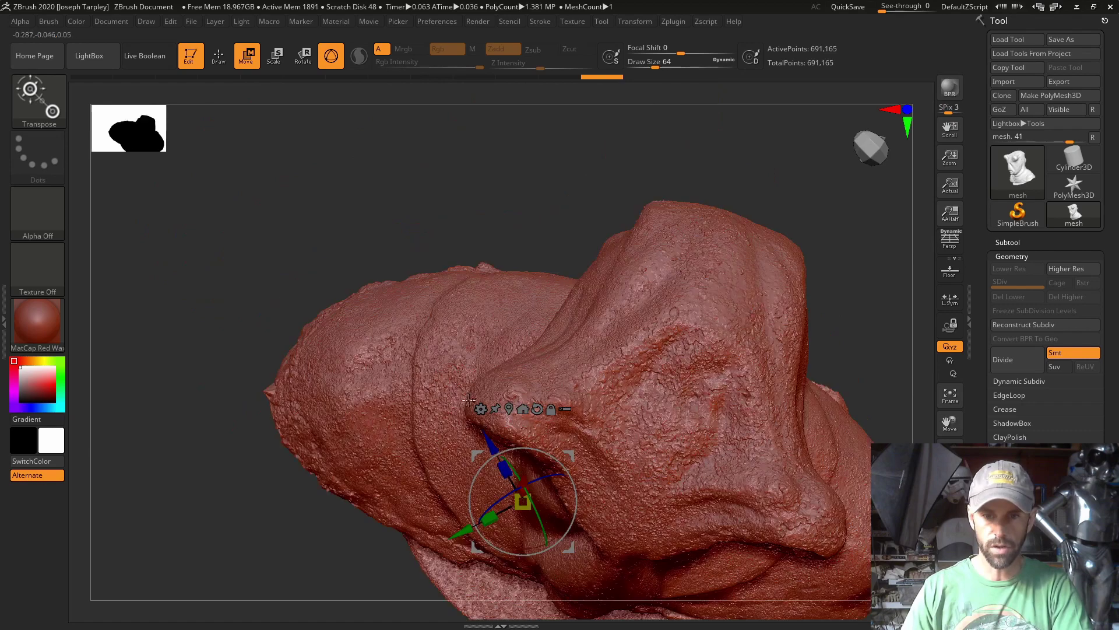
click(510, 408)
shift+drag(191, 434, 199, 318)
mouse_move(296, 397)
mouse_down()
mouse_move(346, 408)
mouse_move(310, 405)
mouse_up()
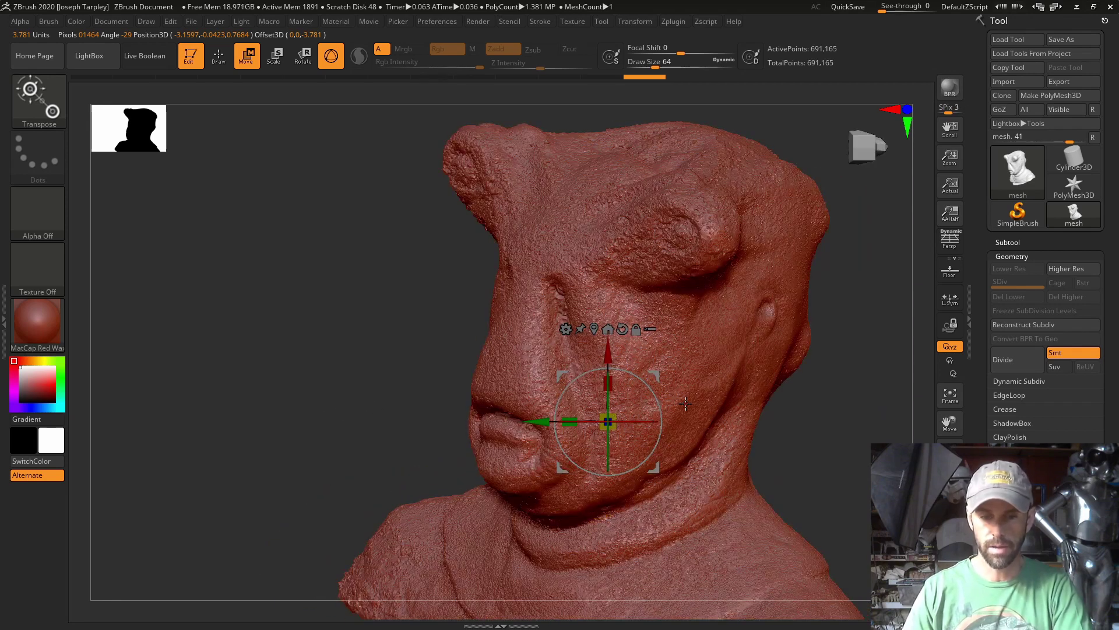
key(f)
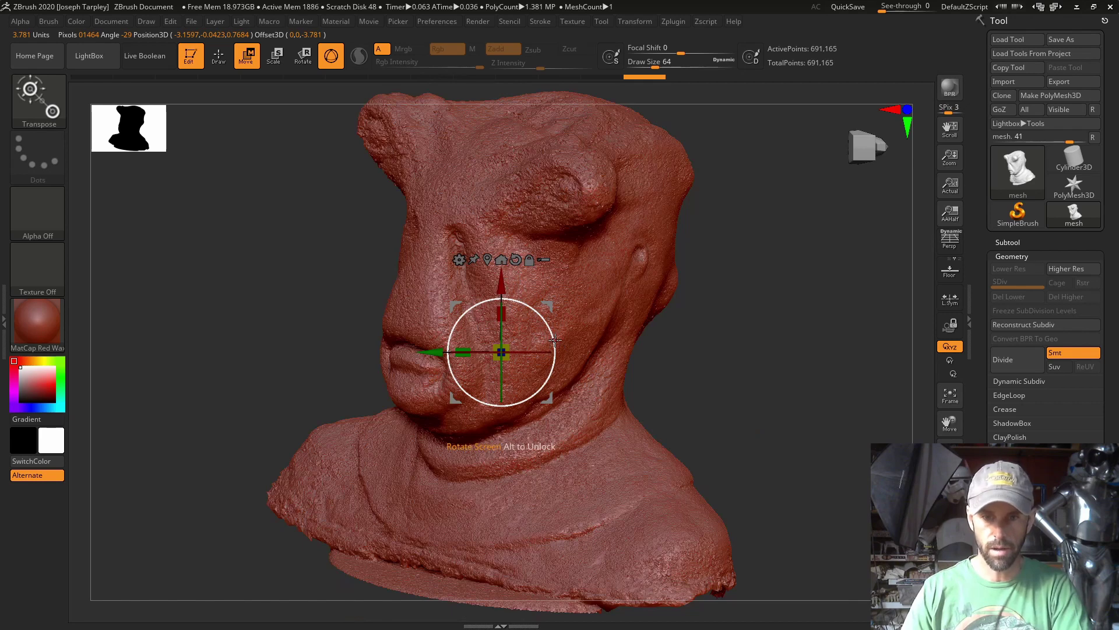
mouse_move(556, 340)
mouse_down()
mouse_move(546, 336)
mouse_move(559, 332)
mouse_up()
drag(859, 239, 775, 287)
mouse_move(875, 154)
mouse_down()
mouse_move(824, 184)
mouse_move(820, 215)
mouse_up()
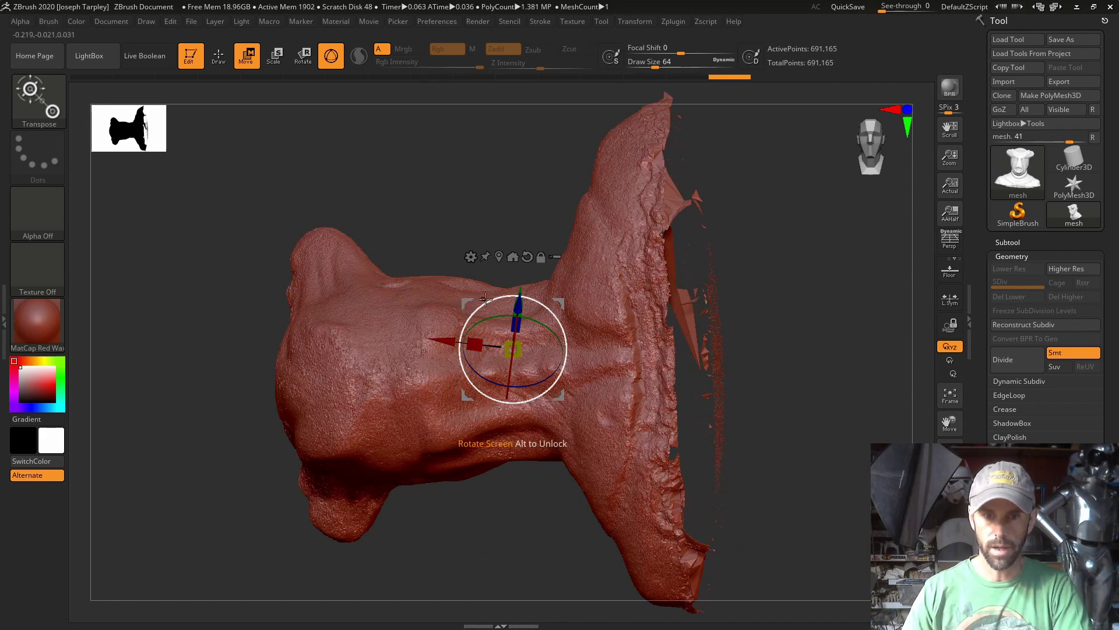
drag(467, 303, 609, 304)
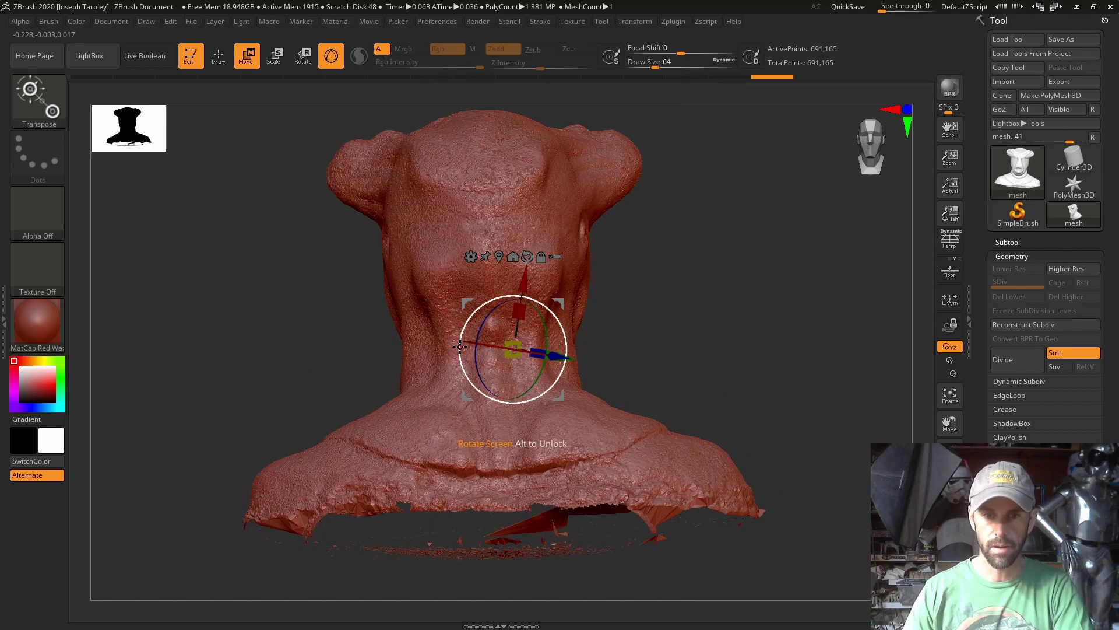
drag(678, 292, 721, 437)
drag(566, 343, 431, 361)
- Straighten the bust with small corrections of about 2, 1 and 5 degrees in front and profile
drag(817, 547, 828, 382)
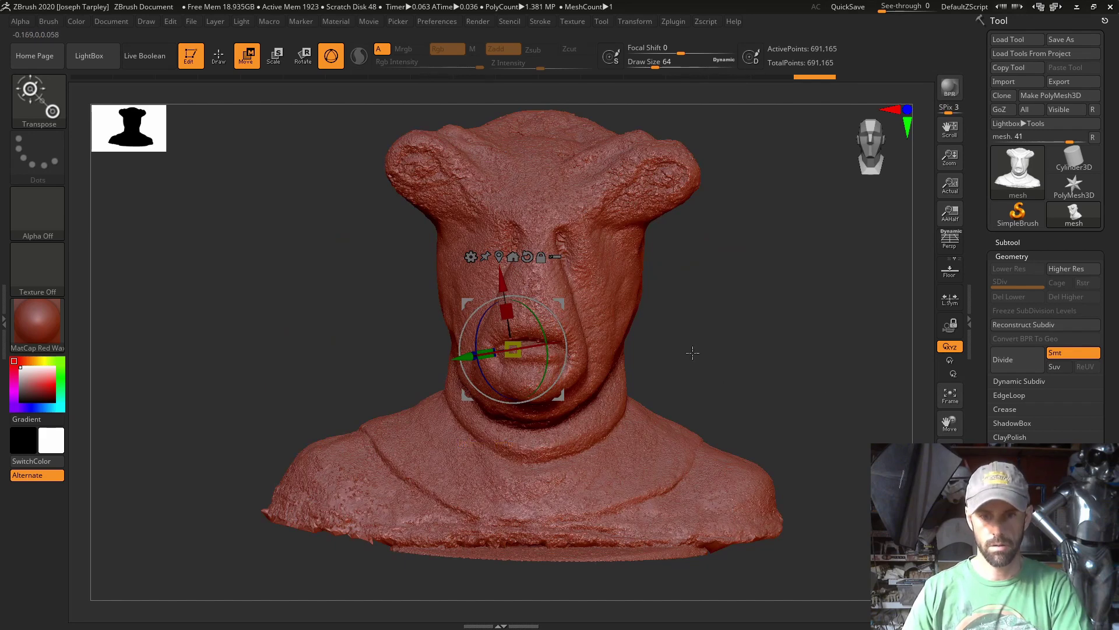
drag(702, 347, 736, 499)
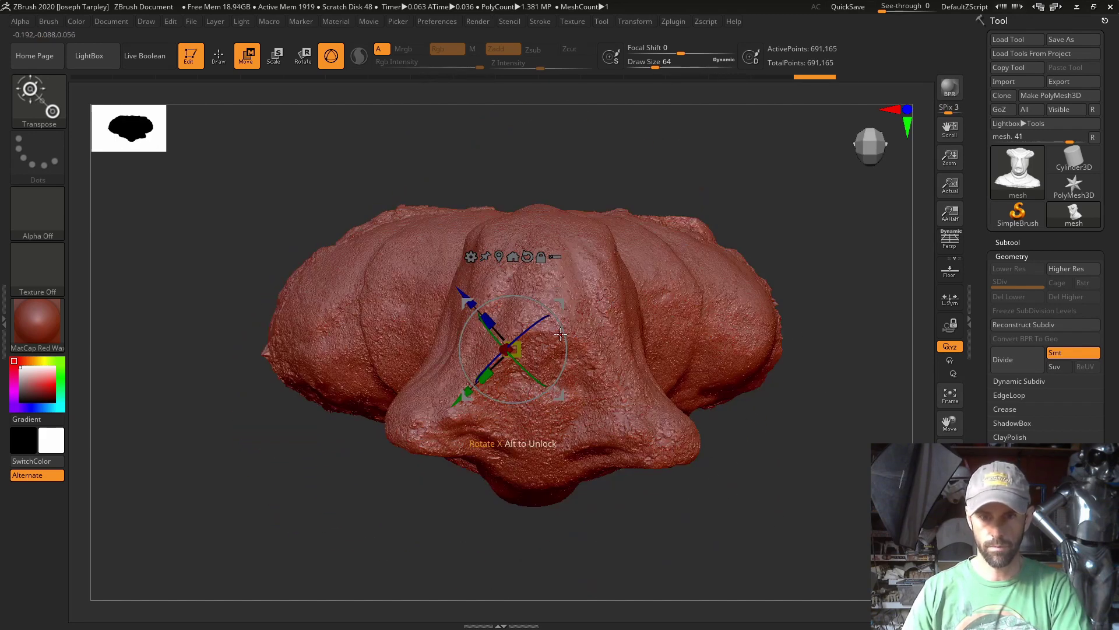
drag(569, 338, 843, 276)
drag(818, 443, 806, 379)
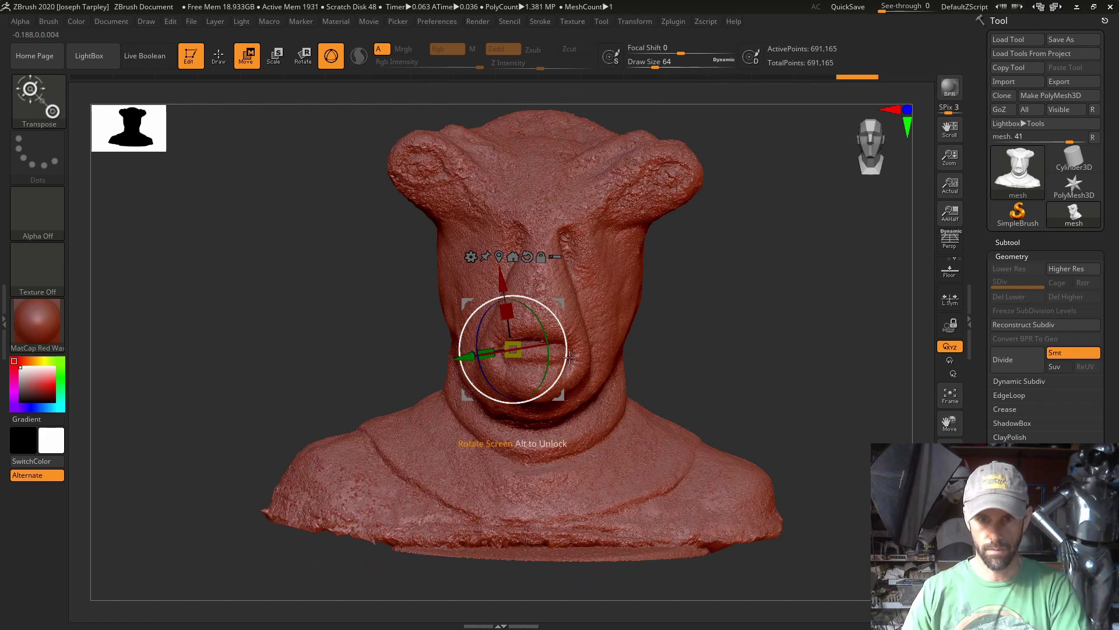
drag(570, 357, 830, 433)
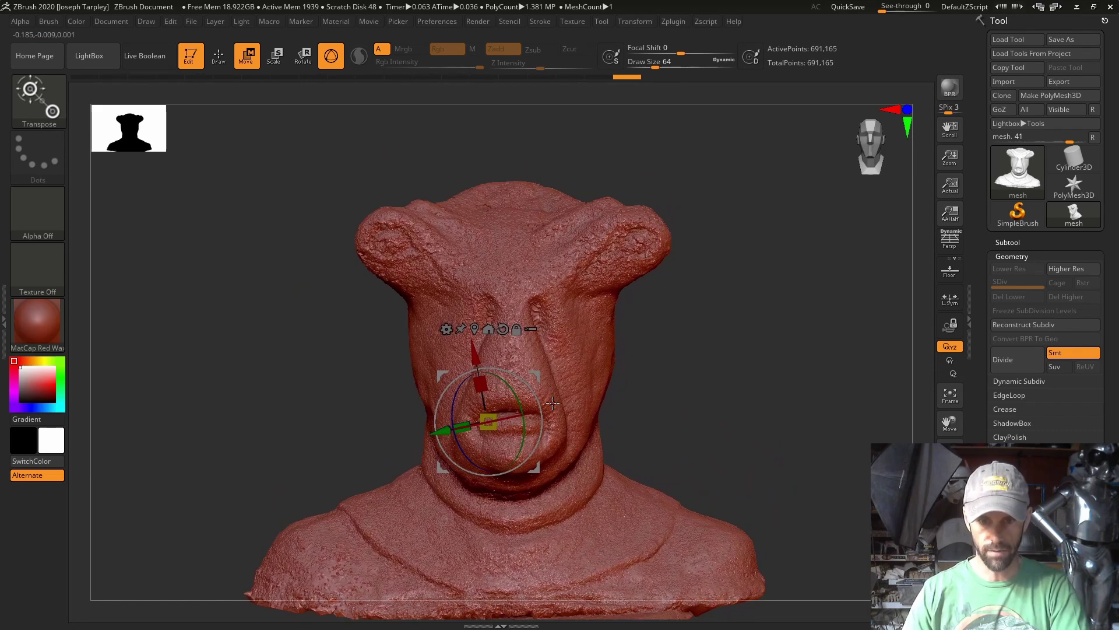
drag(543, 411, 553, 410)
shift+drag(235, 399, 294, 398)
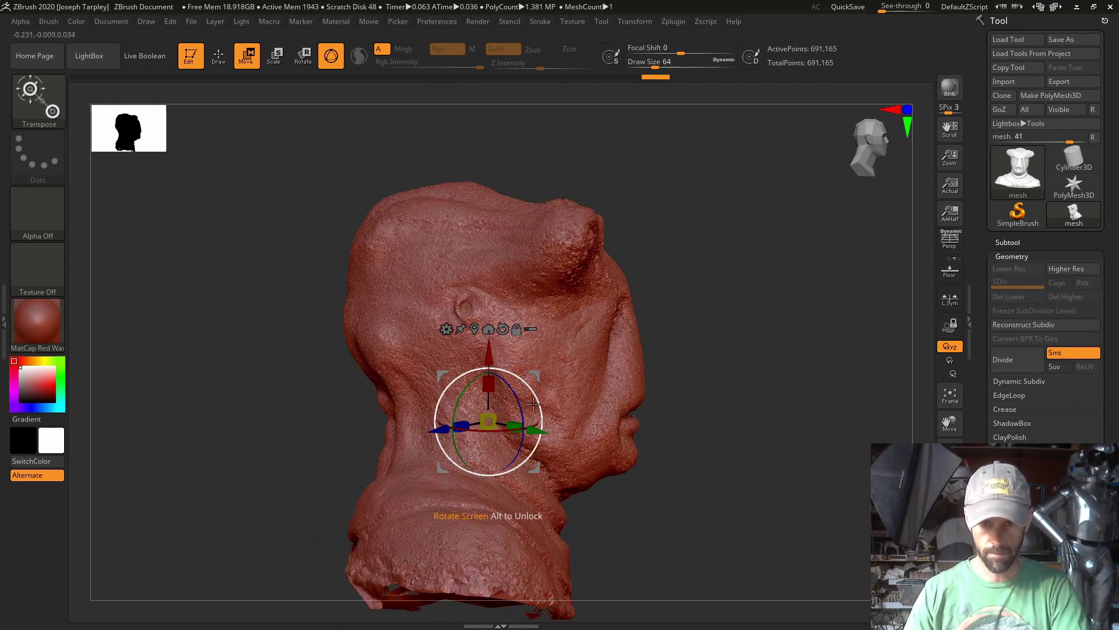
drag(534, 404, 533, 405)
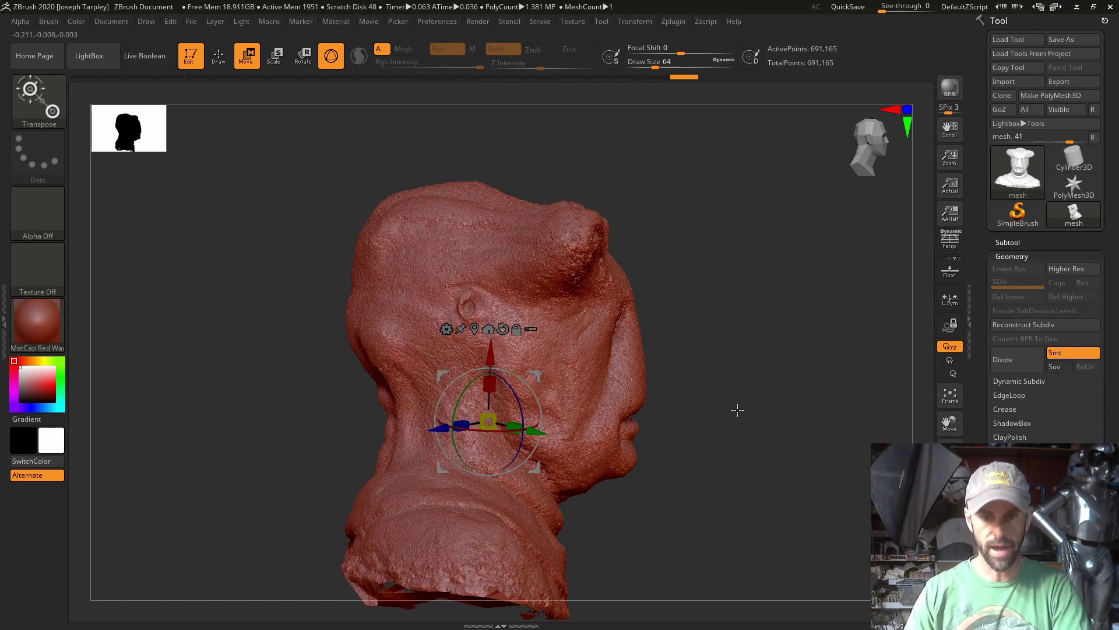
- Hide the ragged strip along the shoulders' bottom, leaving 662,760 of 691,165 points active
drag(750, 408, 710, 416)
alt+drag(758, 448, 760, 429)
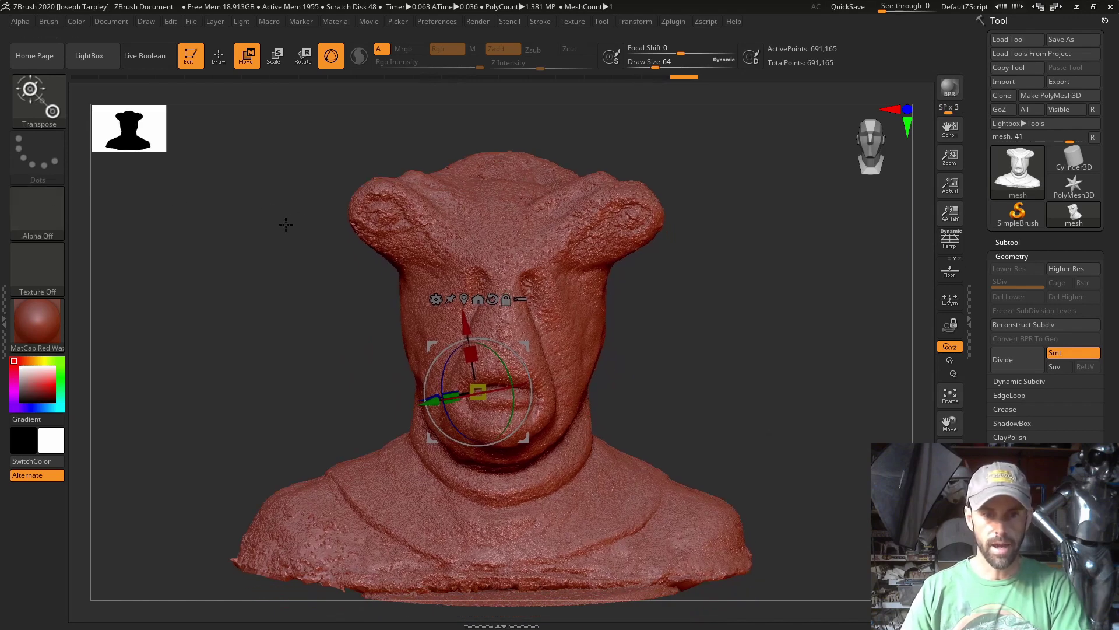
alt+drag(278, 243, 315, 182)
alt+drag(226, 519, 215, 494)
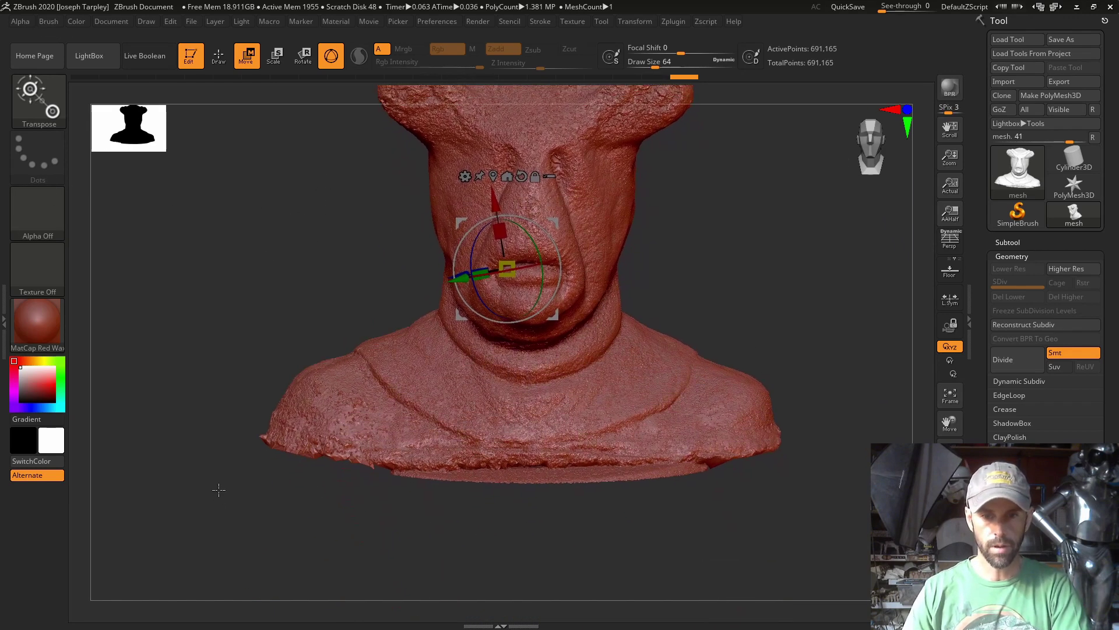
mouse_move(187, 544)
ctrl+shift+mouse_down()
mouse_move(492, 539)
mouse_move(557, 497)
mouse_move(705, 510)
mouse_move(597, 532)
mouse_move(740, 542)
ctrl+shift+mouse_up()
mouse_move(700, 475)
mouse_down()
mouse_move(777, 470)
mouse_move(680, 470)
mouse_move(725, 376)
mouse_move(784, 374)
mouse_up()
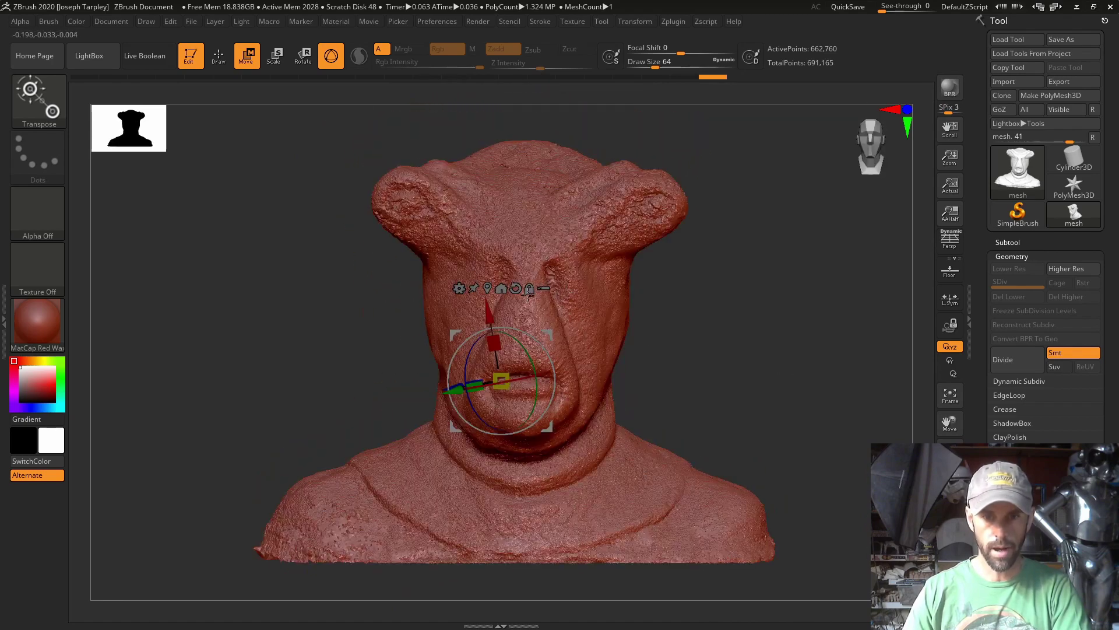
- Recentre the transform gizmo on the mesh and reset it to straight axes
click(488, 289)
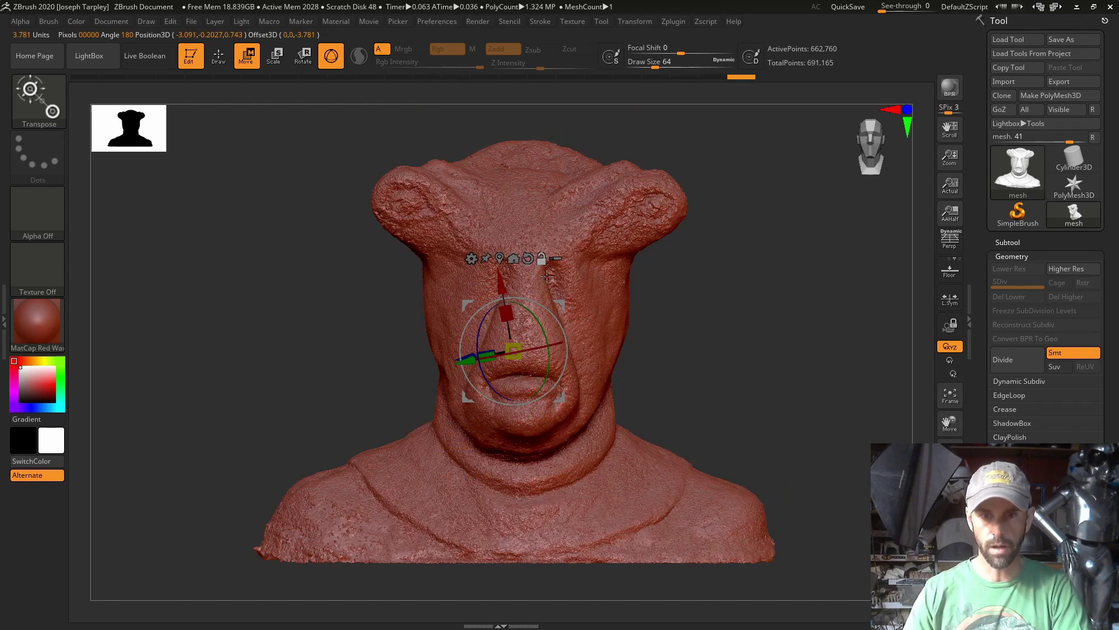
click(527, 258)
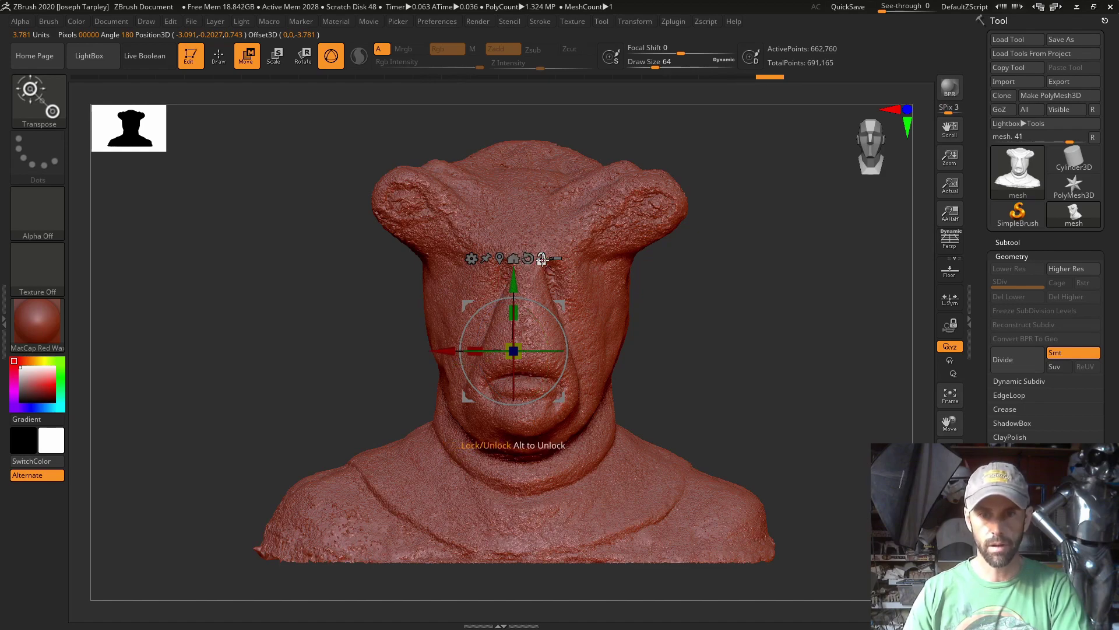
mouse_move(340, 330)
mouse_down()
mouse_move(414, 330)
mouse_move(513, 445)
mouse_move(741, 485)
mouse_move(720, 535)
mouse_move(650, 407)
mouse_move(685, 381)
mouse_up()
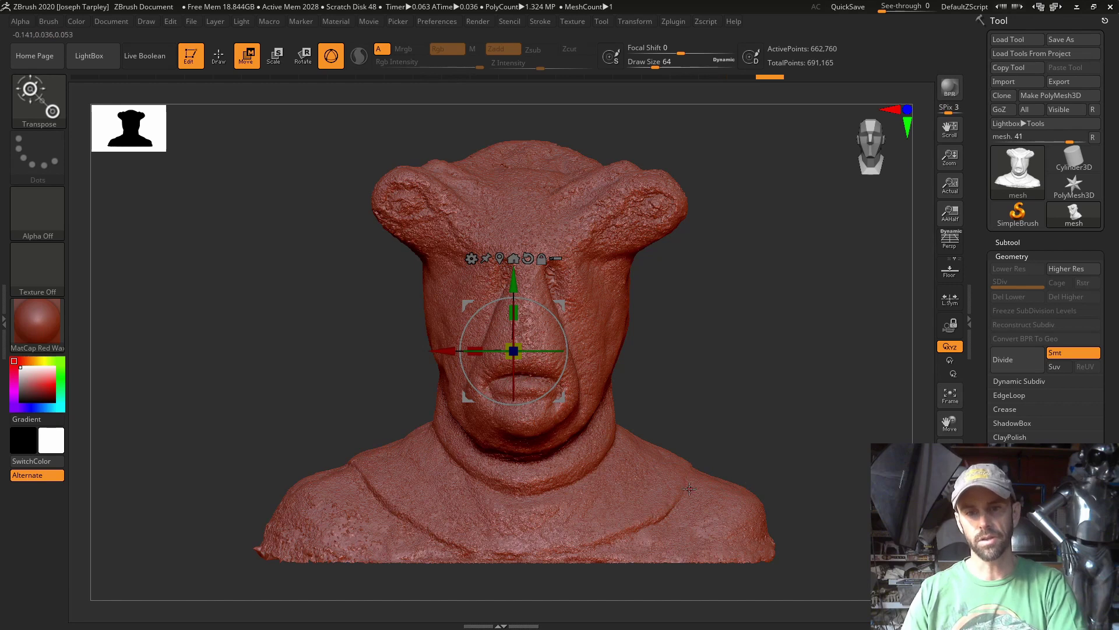
alt+drag(798, 331, 792, 251)
- Tilt the bust in the screen plane until face and shoulders sit level
drag(552, 305, 556, 305)
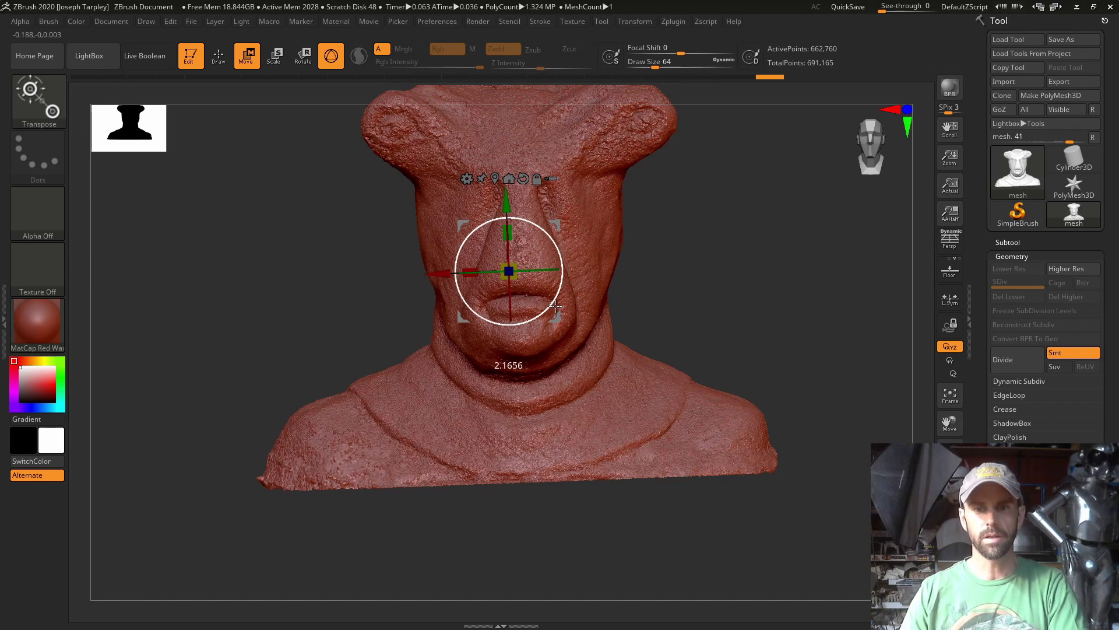
mouse_move(556, 305)
mouse_down()
mouse_move(818, 424)
mouse_move(819, 550)
mouse_move(835, 517)
mouse_up()
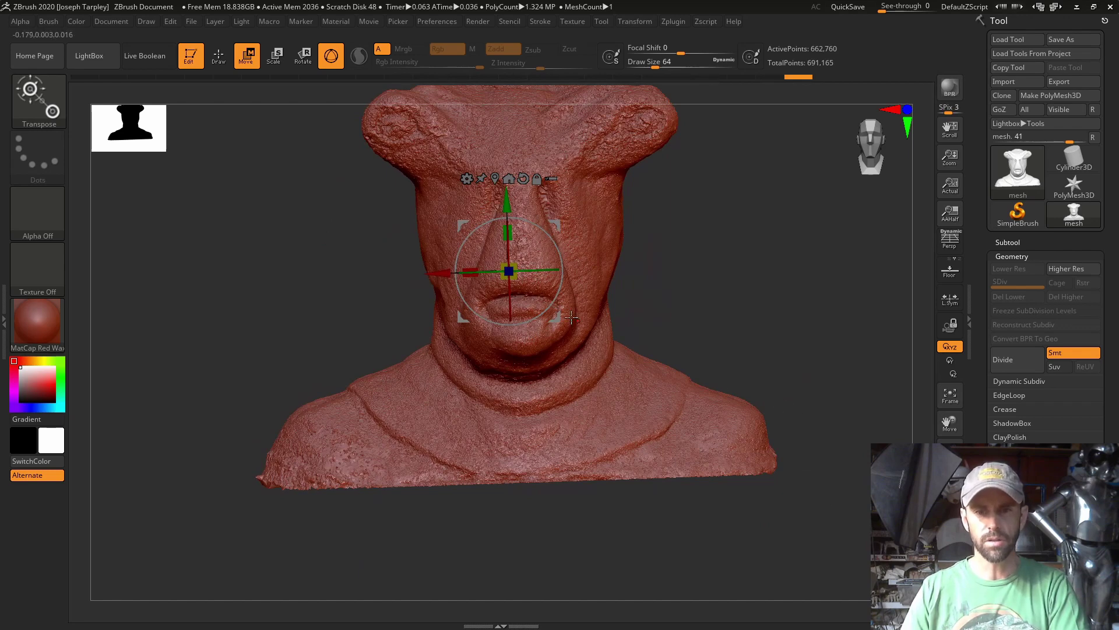
mouse_move(561, 295)
mouse_down()
mouse_move(707, 278)
mouse_move(832, 349)
mouse_move(859, 389)
mouse_move(820, 392)
mouse_move(817, 380)
mouse_up()
drag(552, 282, 621, 258)
alt+drag(670, 301, 663, 354)
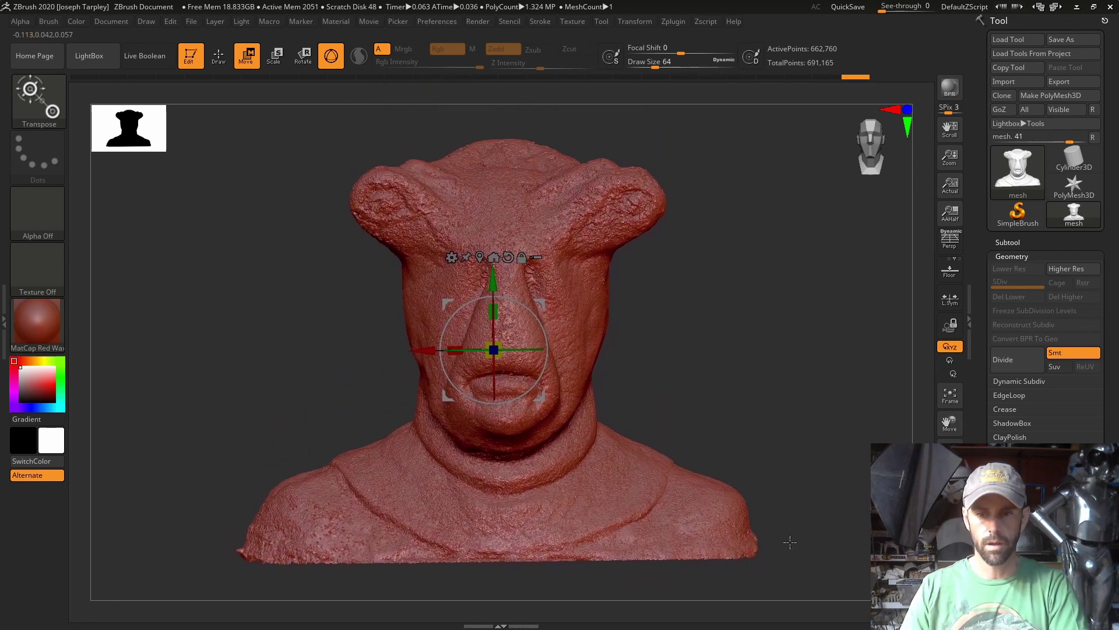
- Hide another strip along the bust's bottom, leaving 660,464 points active
mouse_move(806, 600)
ctrl+shift+mouse_down()
mouse_move(89, 574)
mouse_move(136, 554)
mouse_move(488, 578)
mouse_move(831, 560)
ctrl+shift+mouse_up()
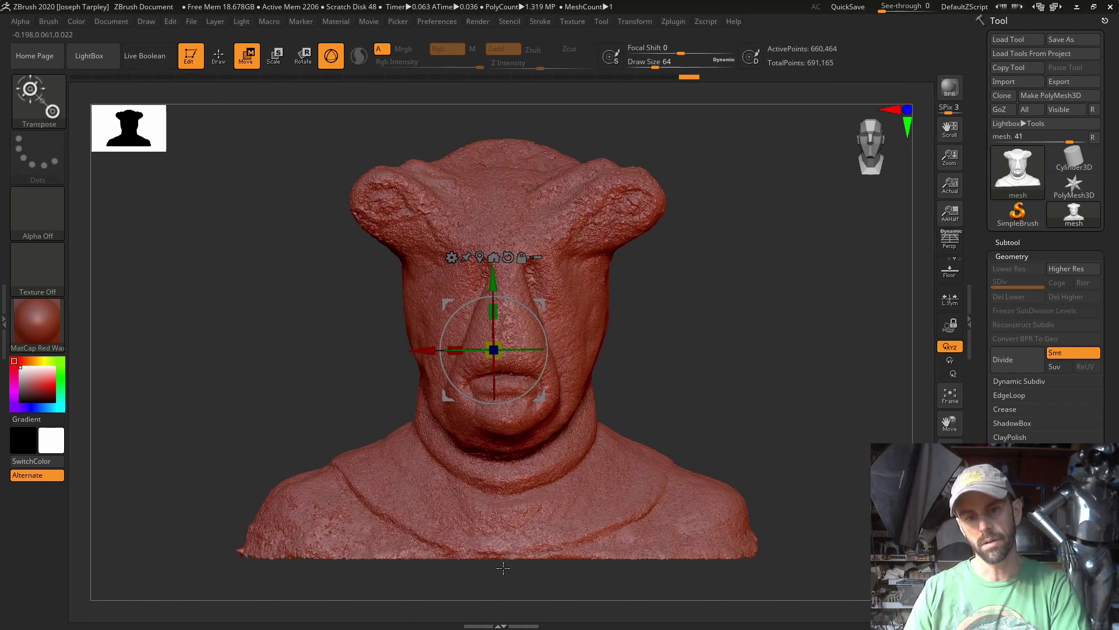
shift+drag(154, 413, 230, 415)
shift+drag(763, 405, 745, 385)
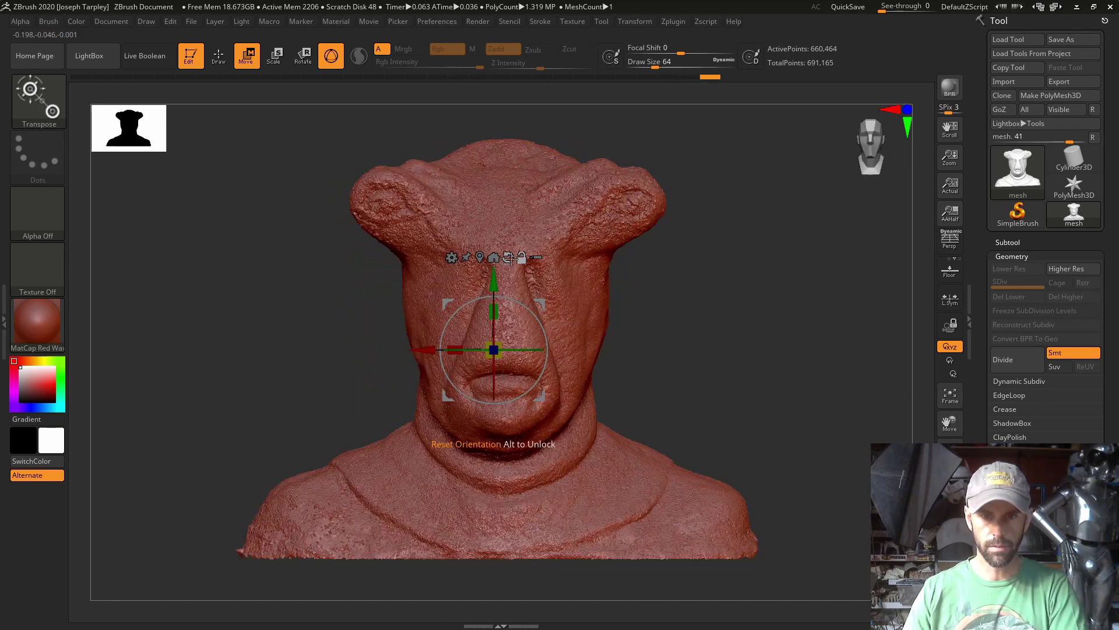
- Recentre the gizmo on the mesh, reset the mesh orientation, and frame the bust
click(481, 257)
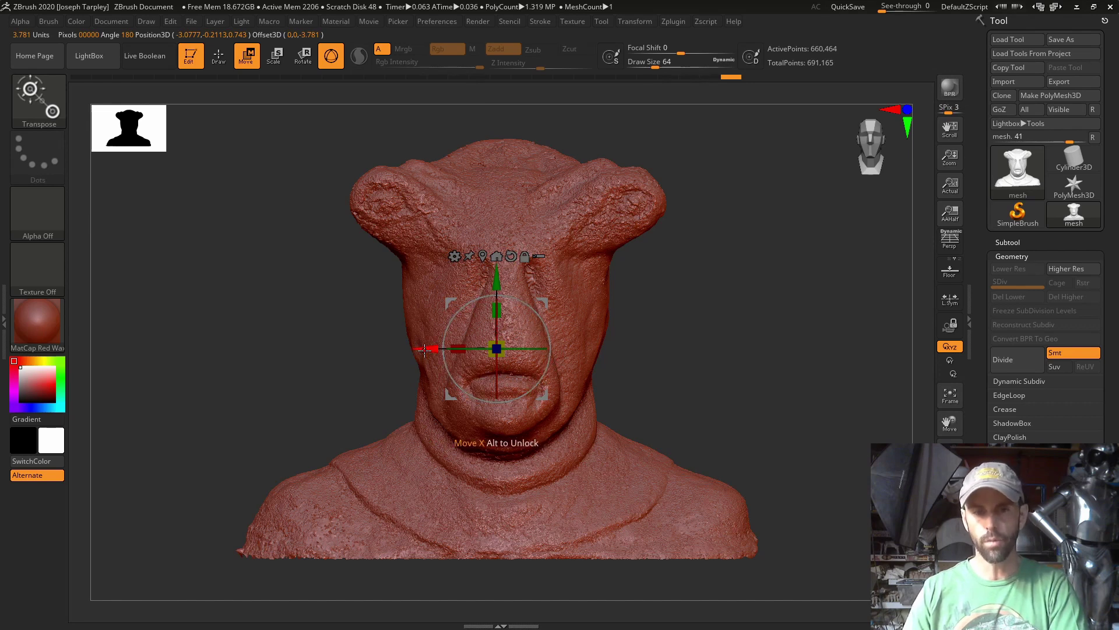
mouse_move(425, 348)
mouse_down()
mouse_move(458, 350)
mouse_move(434, 353)
mouse_up()
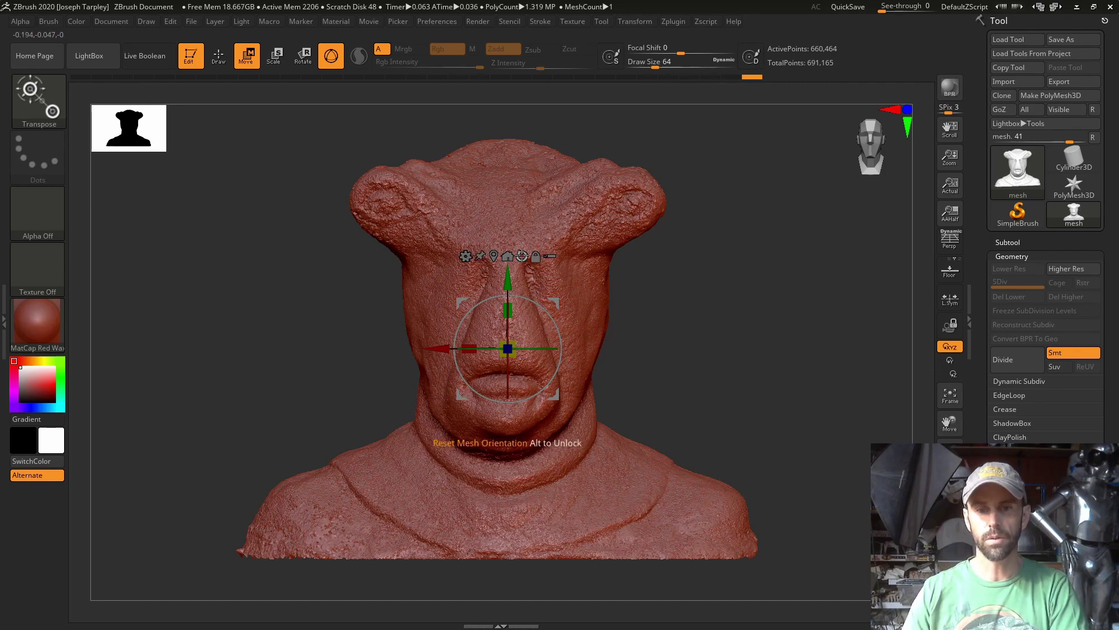
mouse_move(707, 300)
mouse_down()
mouse_move(770, 322)
mouse_move(712, 320)
mouse_up()
click(510, 256)
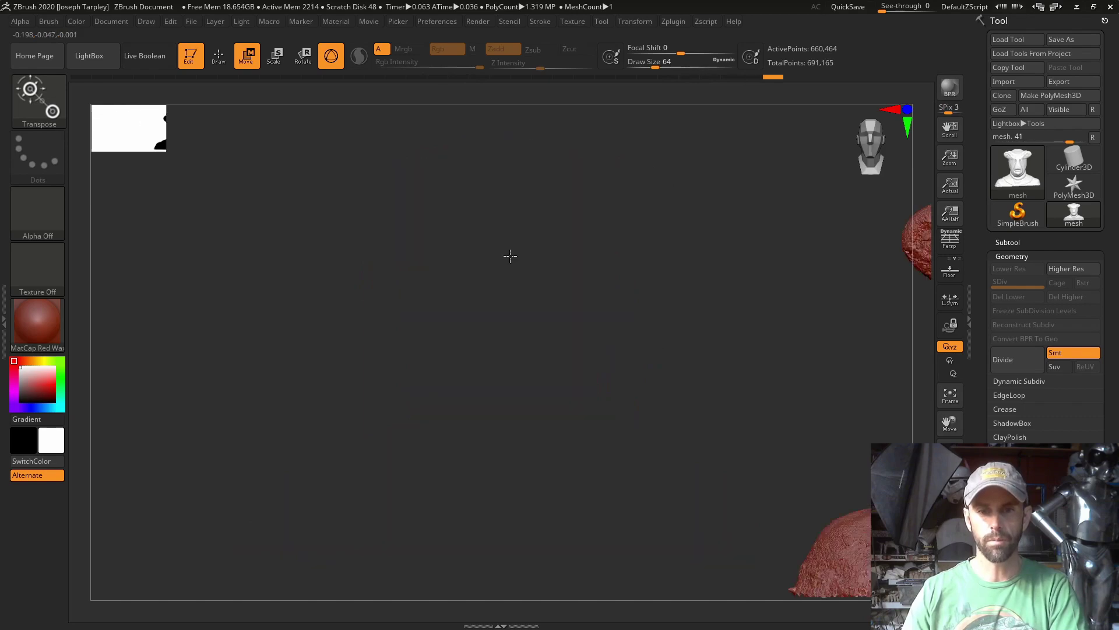
key(f)
alt+drag(741, 309, 716, 218)
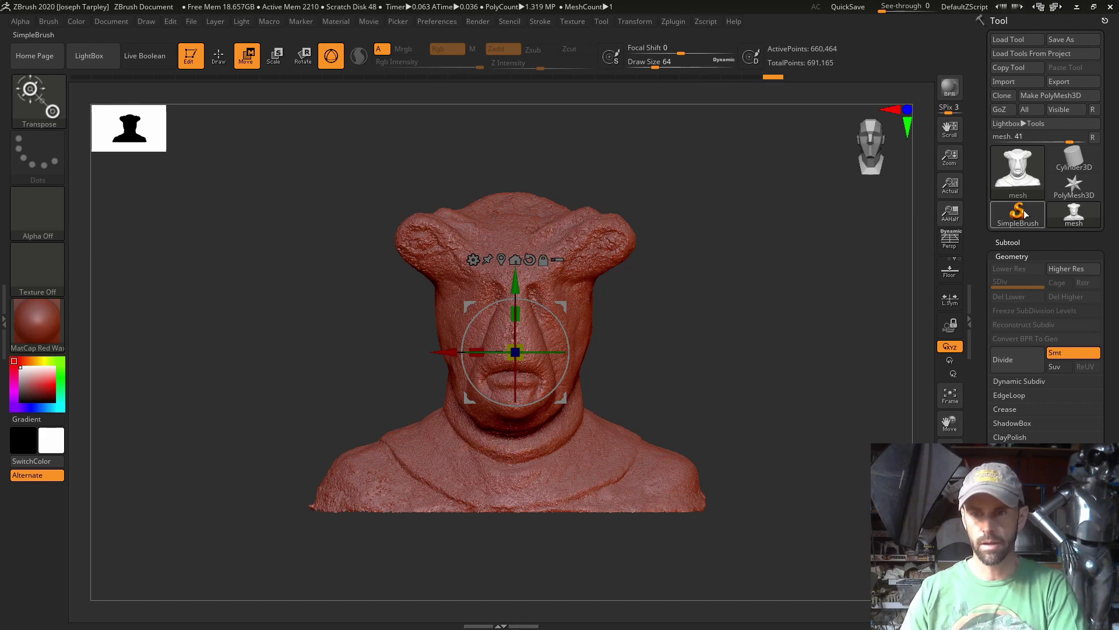
- Turn on Persp, check the bust's profile, and open Tool > Save As for 'mesh.ztl'
click(949, 244)
shift+drag(808, 261, 852, 257)
mouse_move(780, 302)
shift+mouse_down()
mouse_move(732, 303)
mouse_move(749, 340)
mouse_move(690, 307)
mouse_move(771, 311)
shift+mouse_up()
drag(692, 340, 761, 355)
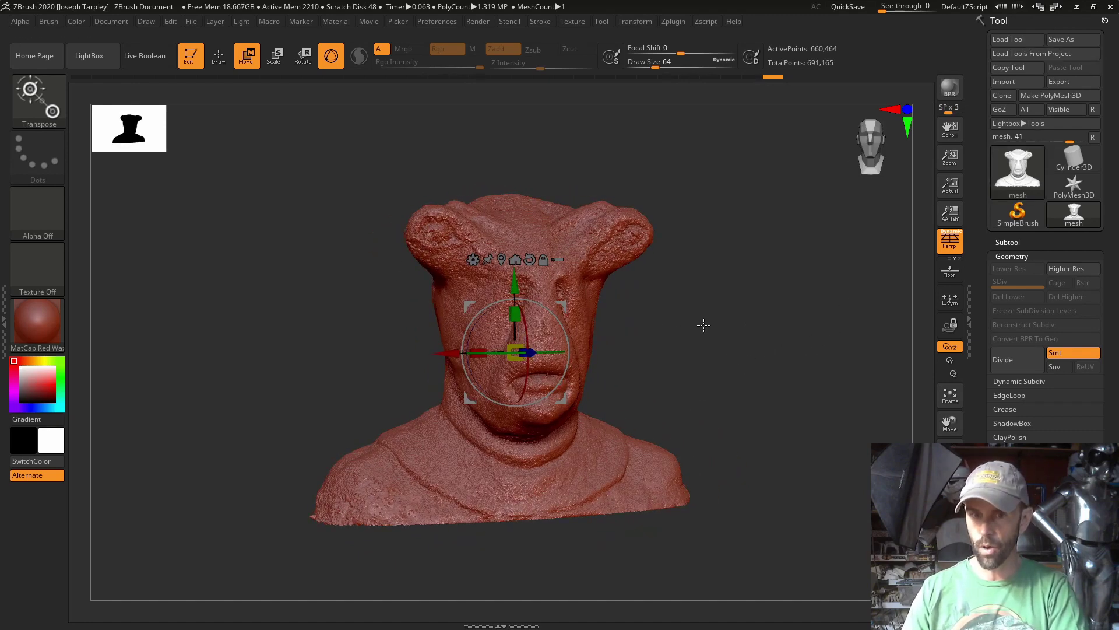
drag(707, 325, 717, 337)
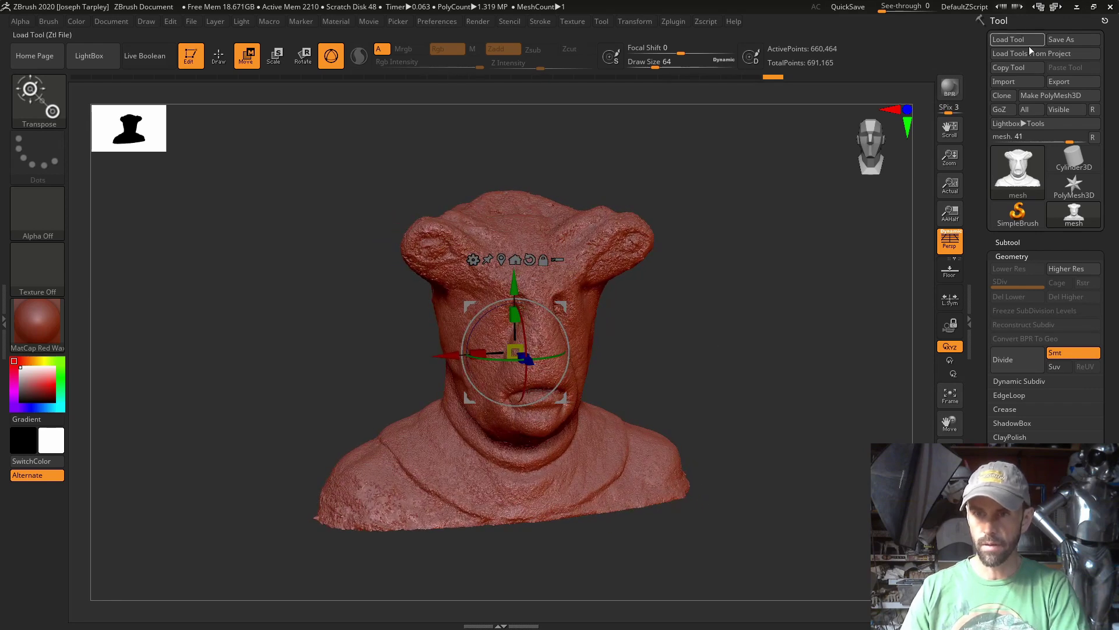
click(1061, 39)
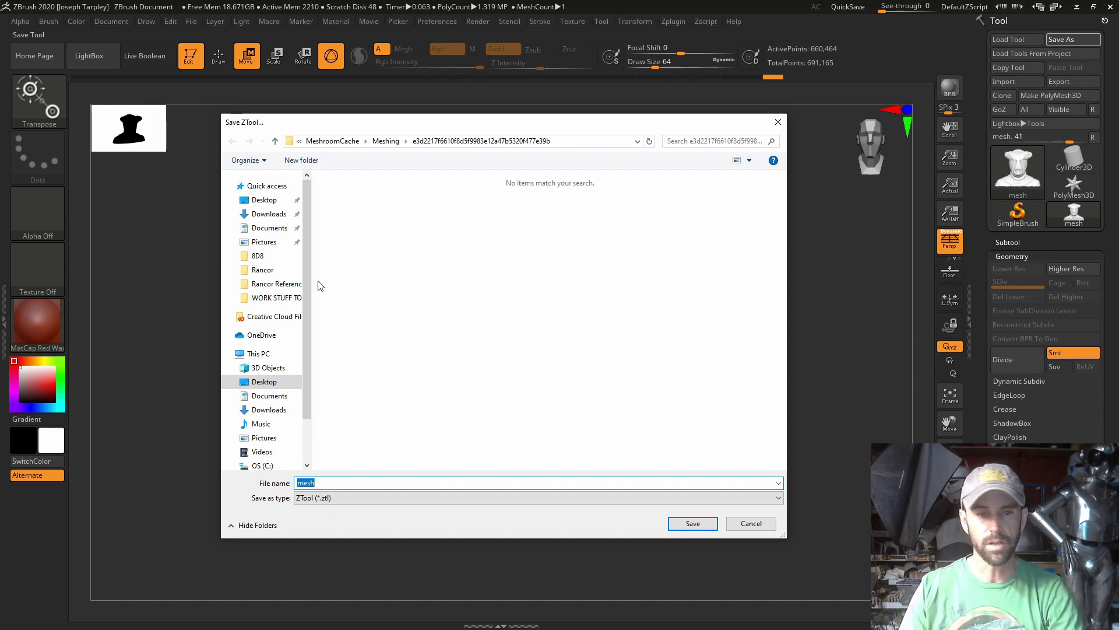
- Save the tool as 'BlueAlien V1-Import.ztl' in Desktop > Blue Alien Mask Photos
click(232, 382)
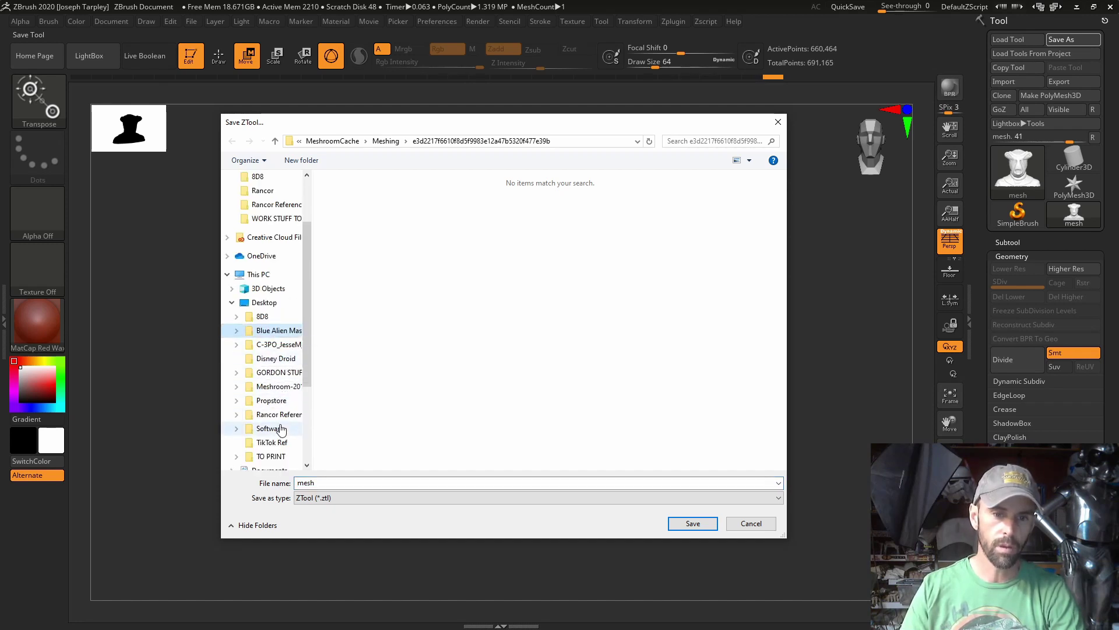
click(281, 331)
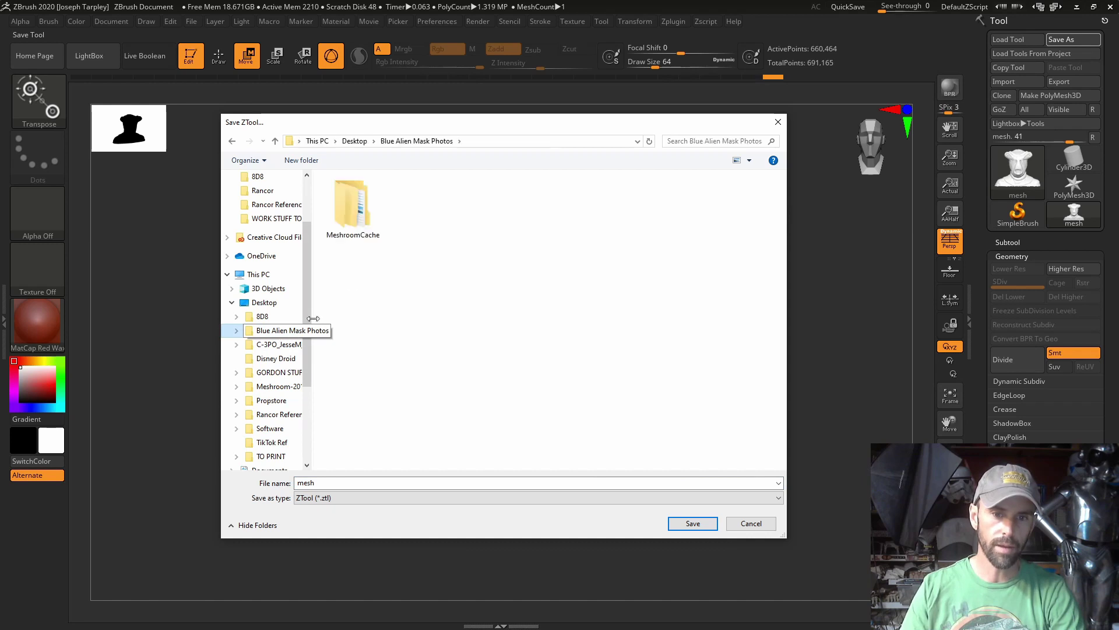
double_click(376, 483)
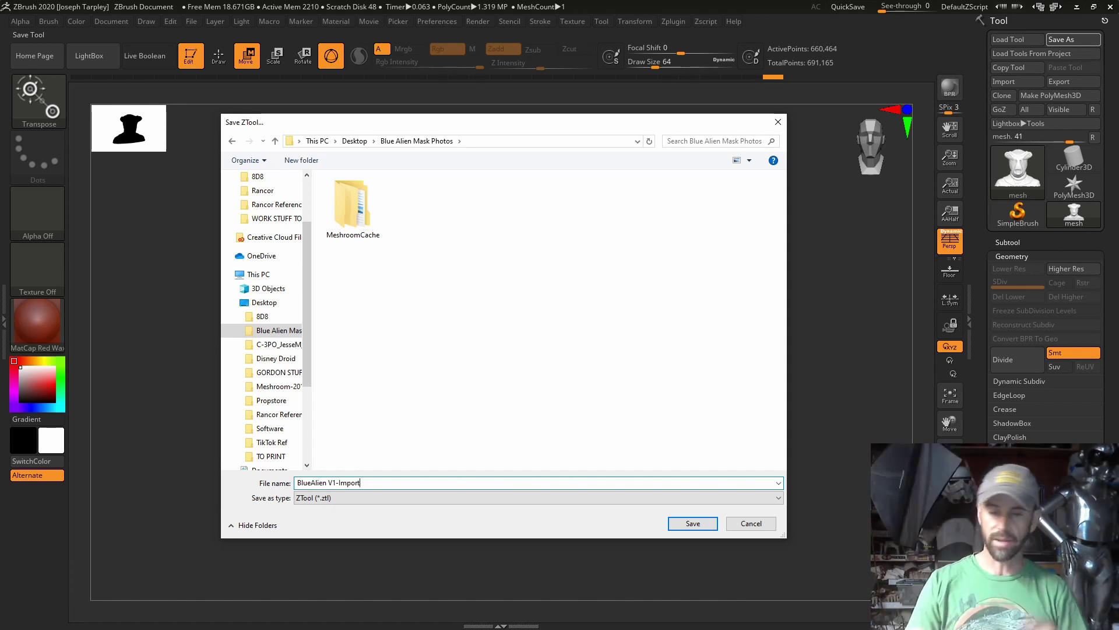
click(682, 522)
mouse_move(774, 342)
mouse_down()
mouse_move(693, 306)
mouse_move(712, 257)
mouse_move(860, 365)
mouse_move(805, 345)
mouse_move(707, 270)
mouse_move(729, 392)
mouse_up()
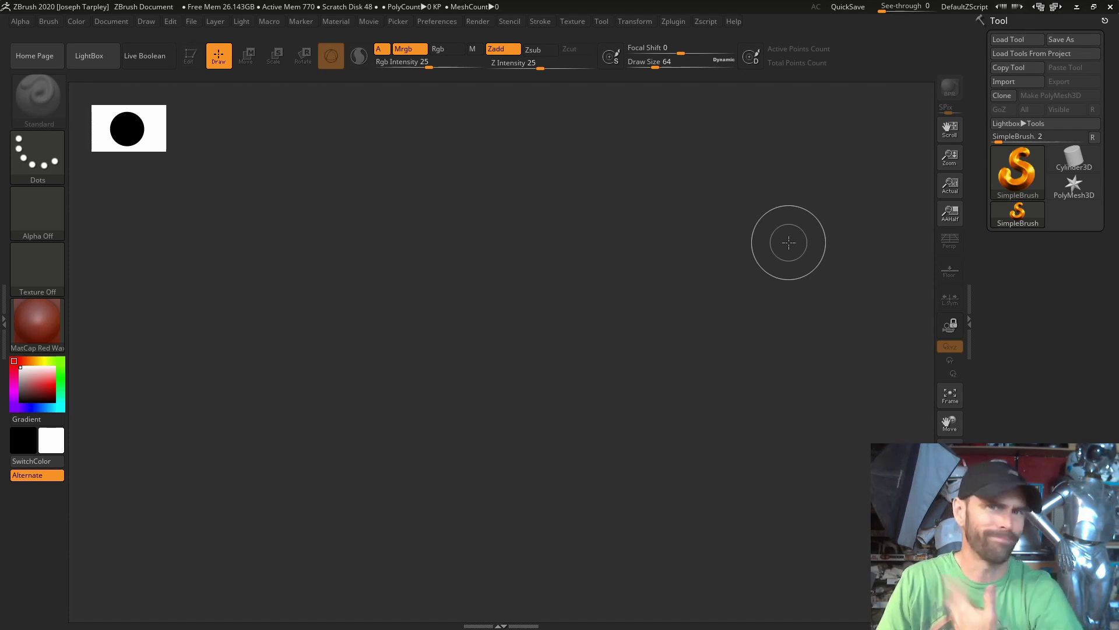
- Begin Load Tool and browse to Desktop > Blue Alien Mask Photos
click(1025, 42)
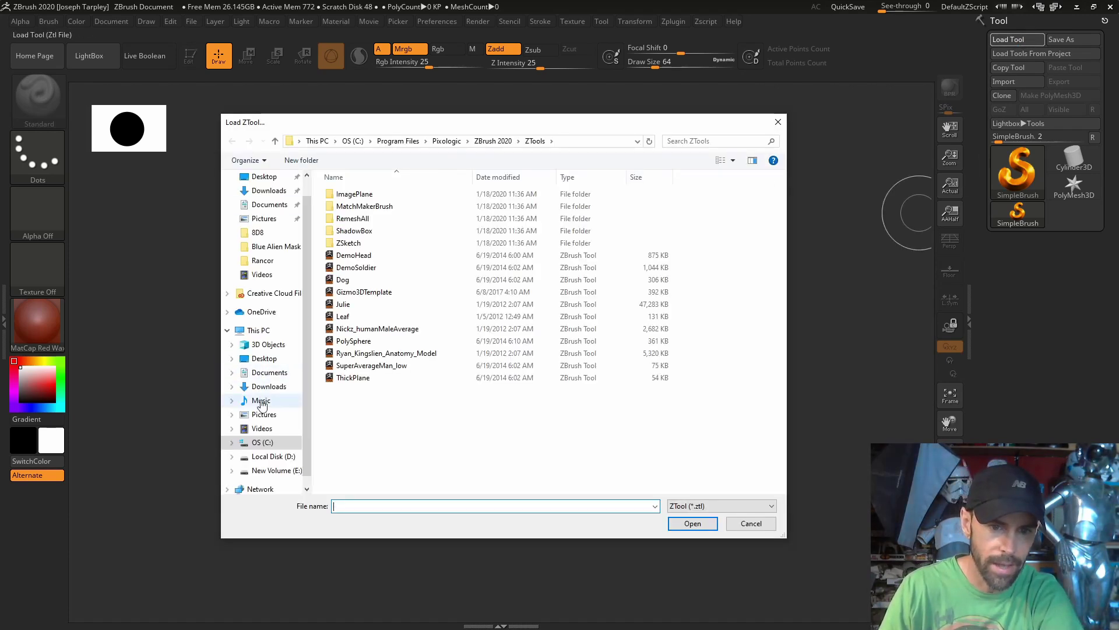
click(232, 358)
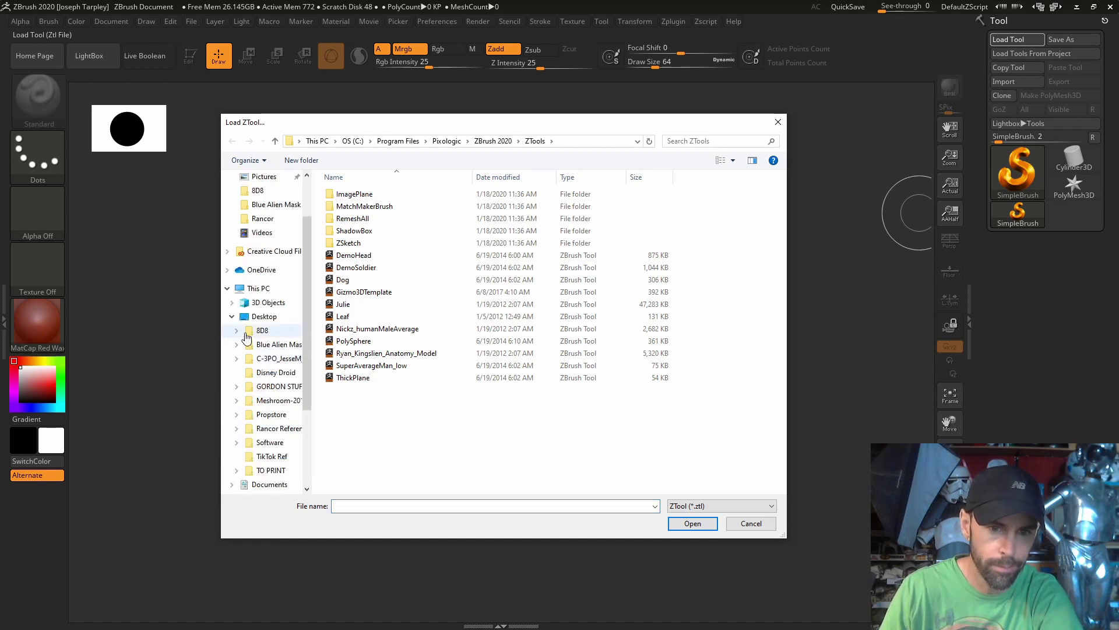
click(278, 344)
- Load BlueAlien V1-Import.ztl, draw it on the canvas in Edit mode, and frame it front-on
double_click(428, 205)
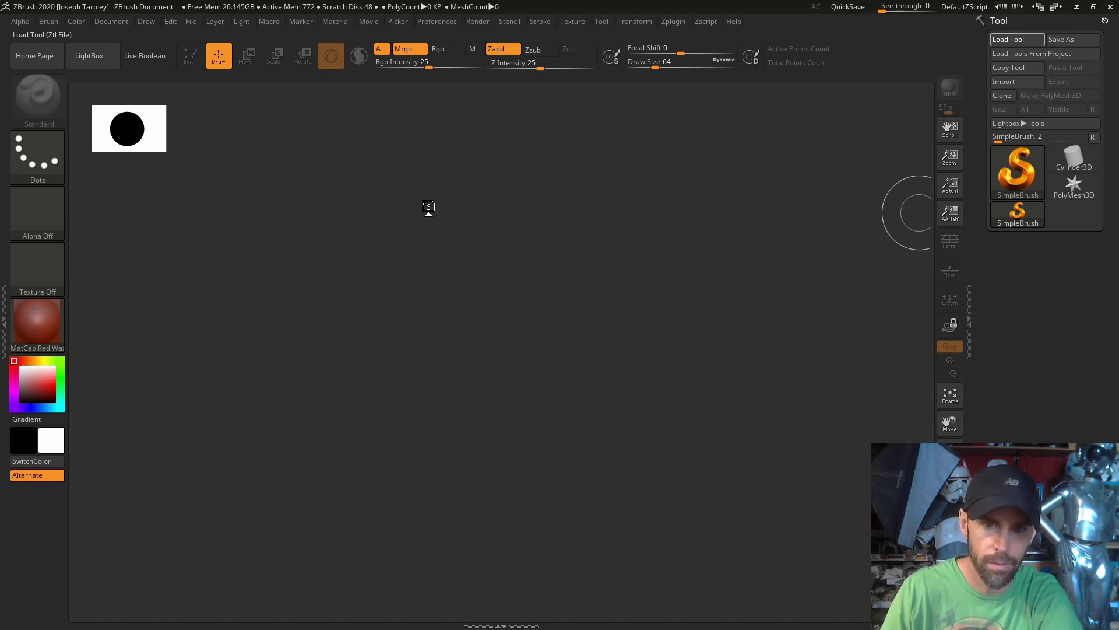
drag(505, 263, 524, 621)
key(t)
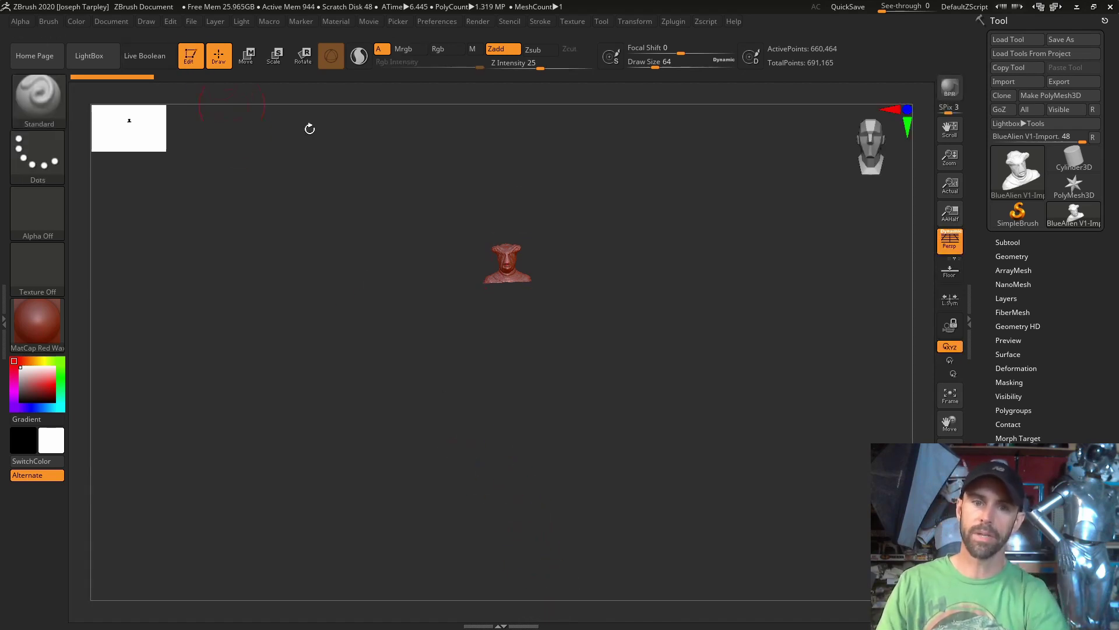
drag(655, 275, 682, 282)
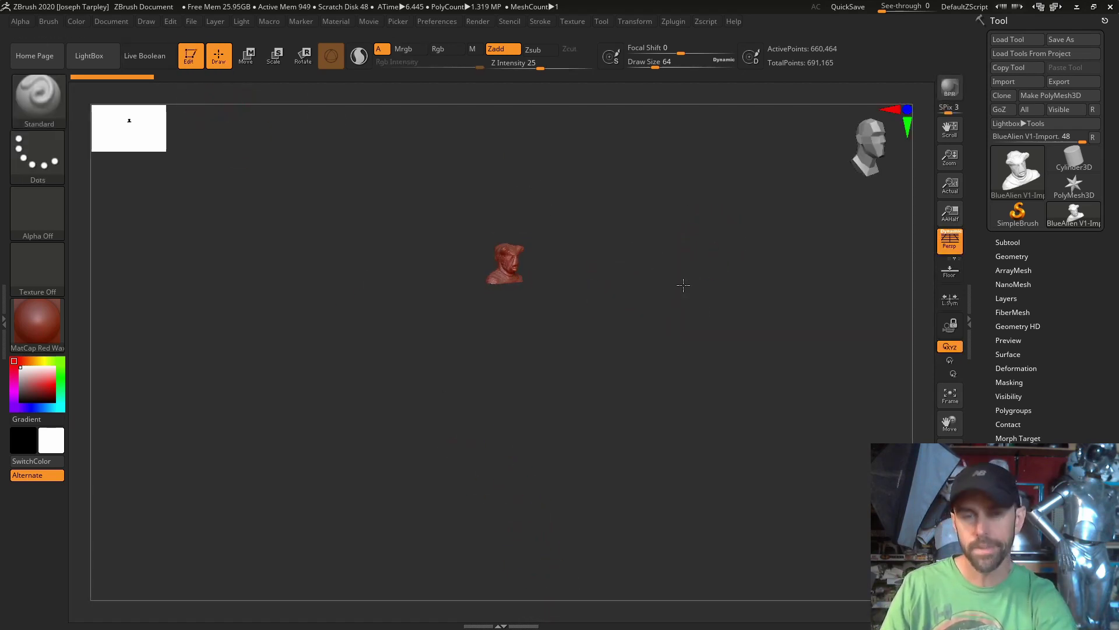
key(f)
drag(795, 355, 732, 446)
mouse_move(279, 295)
mouse_down()
mouse_move(292, 313)
mouse_move(317, 300)
mouse_move(302, 300)
mouse_up()
- Reduce the brush Draw Size from 12 to 4, then inspect the bust from several angles
key(space)
key(space)
key(space)
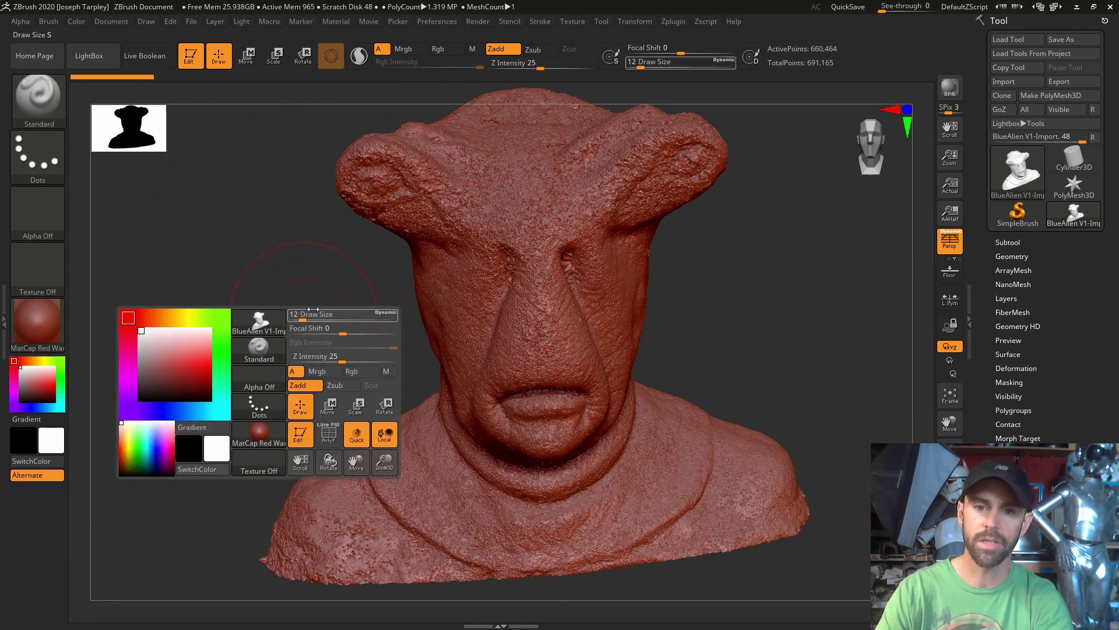
mouse_move(297, 314)
mouse_down()
mouse_move(285, 294)
mouse_move(345, 317)
mouse_move(239, 268)
mouse_up()
mouse_move(748, 320)
mouse_down()
mouse_move(775, 317)
mouse_move(762, 356)
mouse_up()
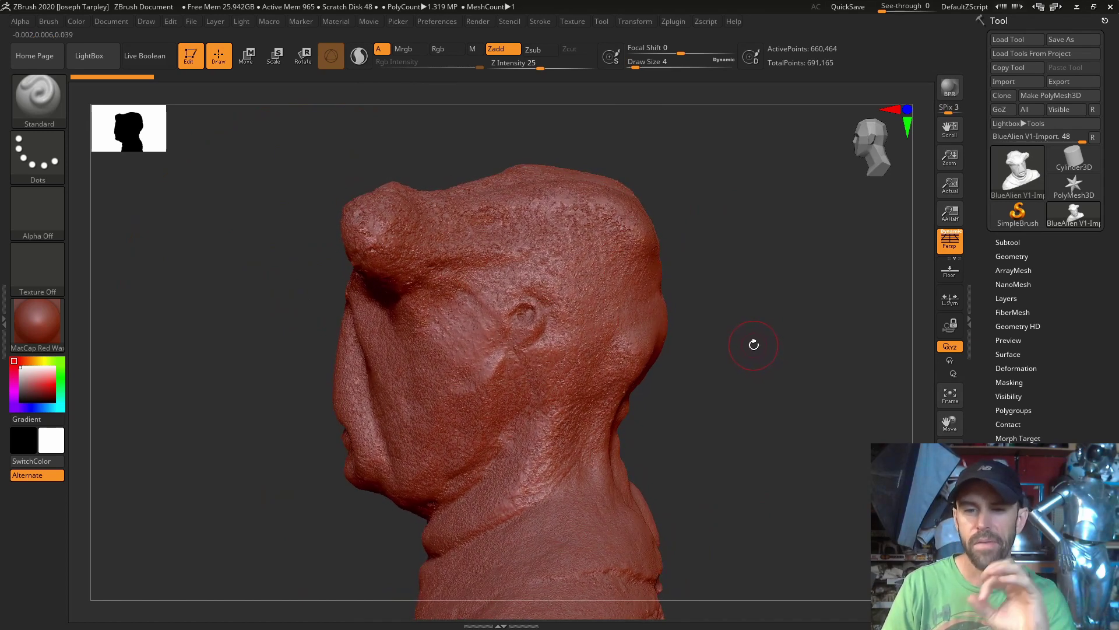
drag(744, 330, 700, 239)
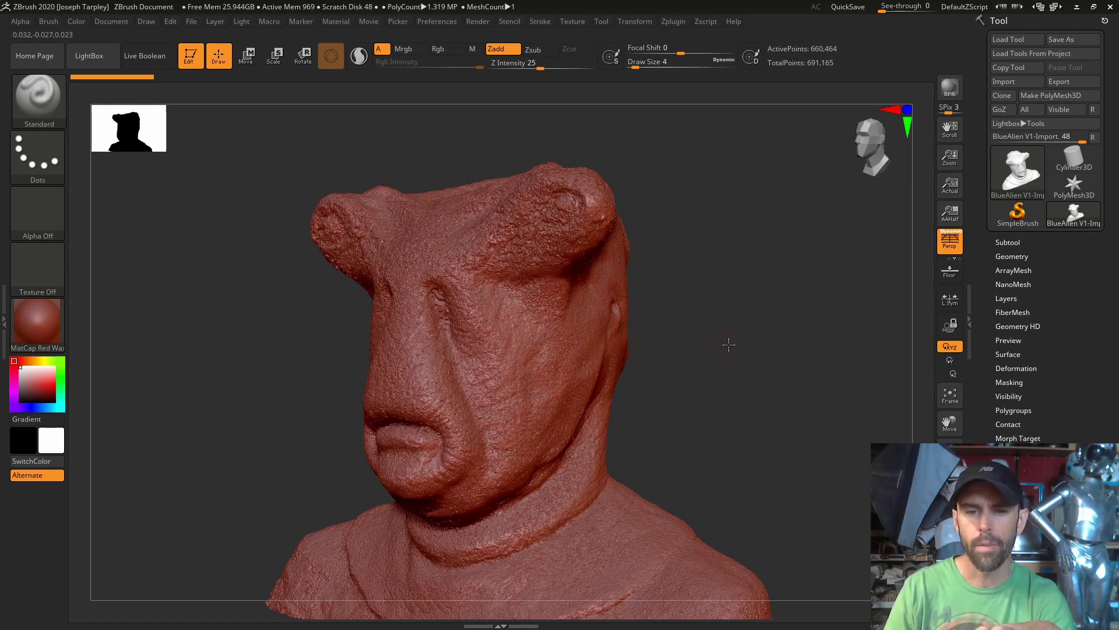
drag(732, 345, 681, 325)
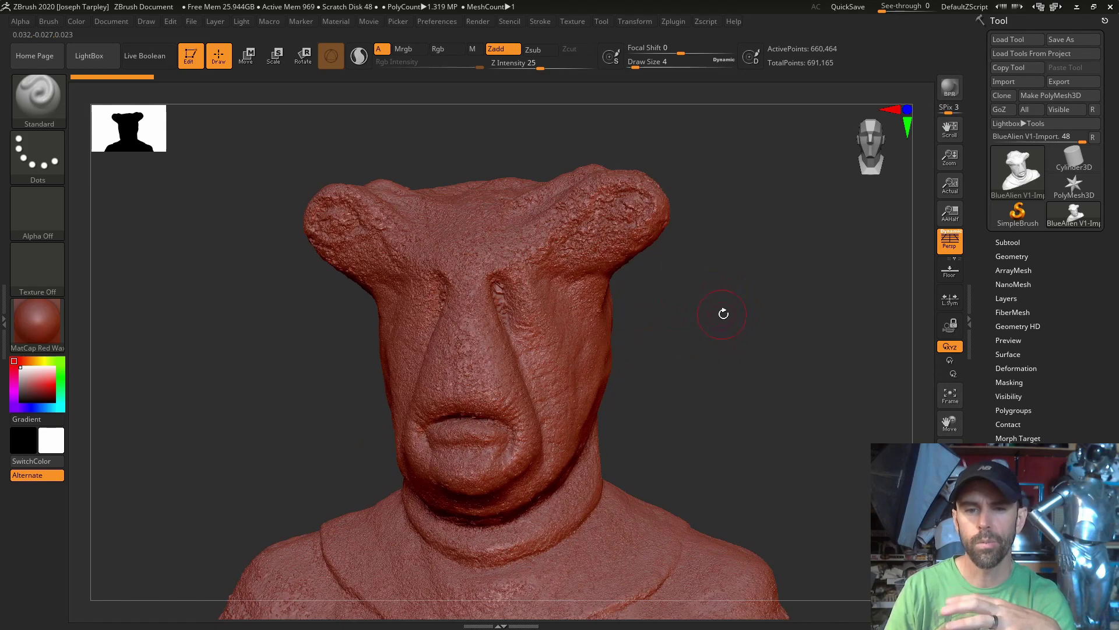
drag(732, 273, 736, 352)
- Set Draw Size to 1 and view the BlueAlien bust front-on and in three-quarter view
key(space)
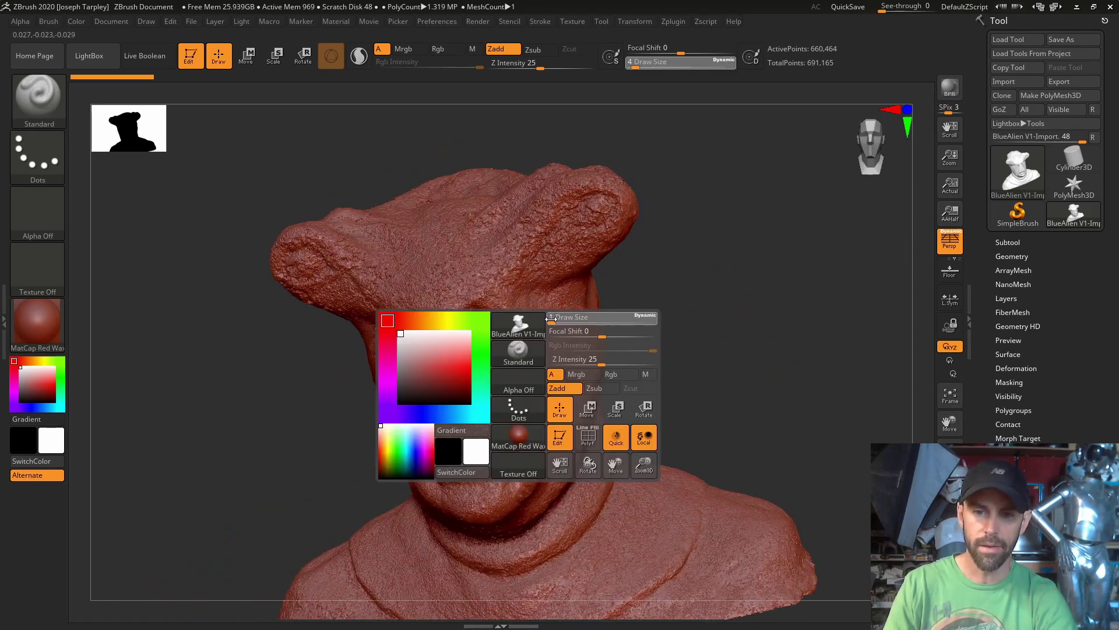
mouse_move(630, 399)
alt+mouse_down()
mouse_move(592, 322)
mouse_move(642, 305)
mouse_move(640, 291)
mouse_move(585, 302)
mouse_move(525, 280)
alt+mouse_up()
key(space)
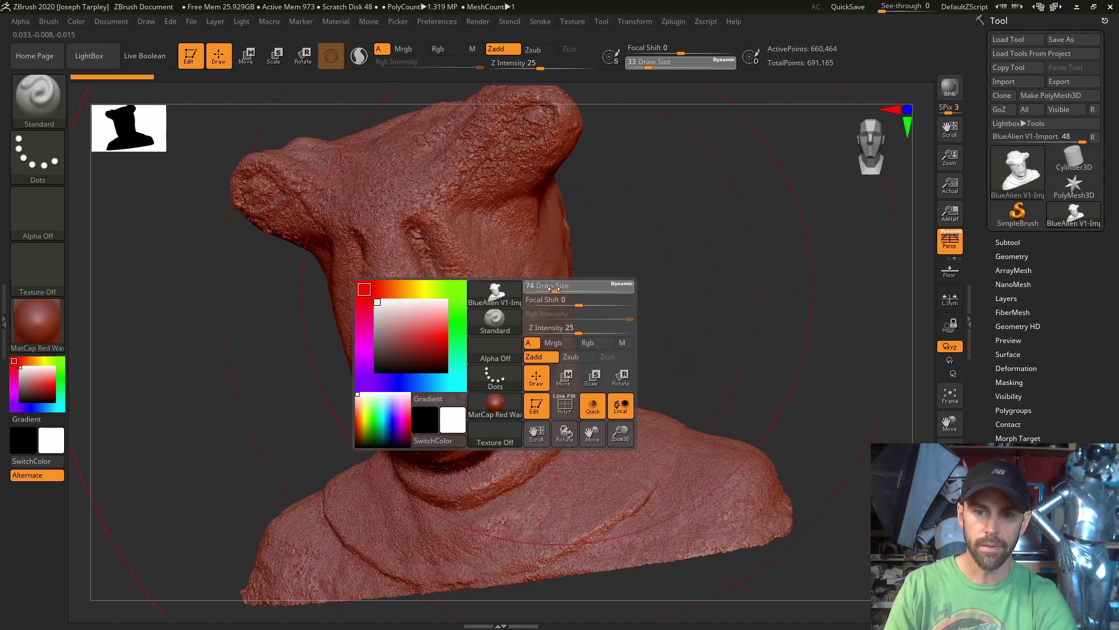
mouse_move(589, 253)
mouse_down()
mouse_move(610, 260)
mouse_move(603, 272)
mouse_move(525, 271)
mouse_move(621, 277)
mouse_up()
key(space)
key(space)
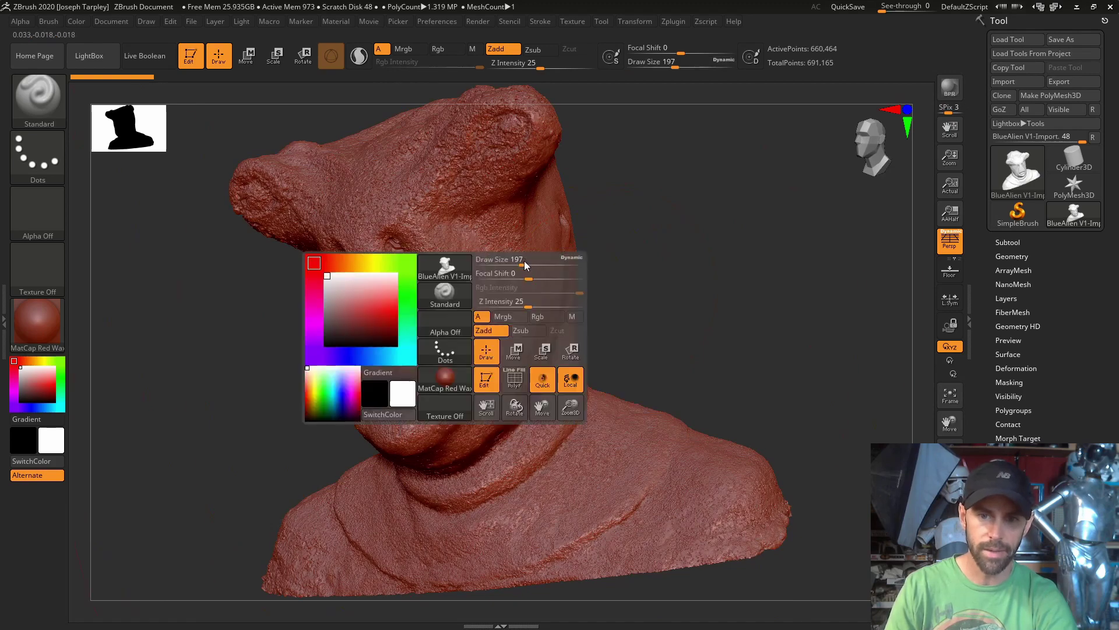
drag(522, 261, 475, 261)
mouse_move(652, 309)
mouse_down()
mouse_move(682, 255)
mouse_move(692, 146)
mouse_move(680, 240)
mouse_up()
right_drag(680, 240, 712, 270)
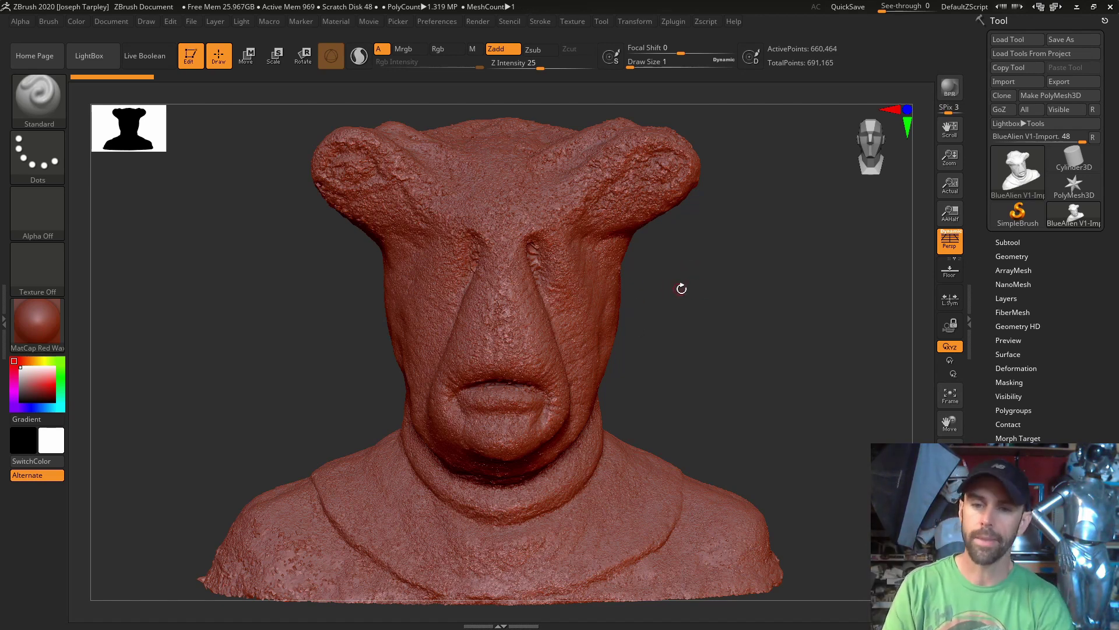
drag(731, 309, 769, 398)
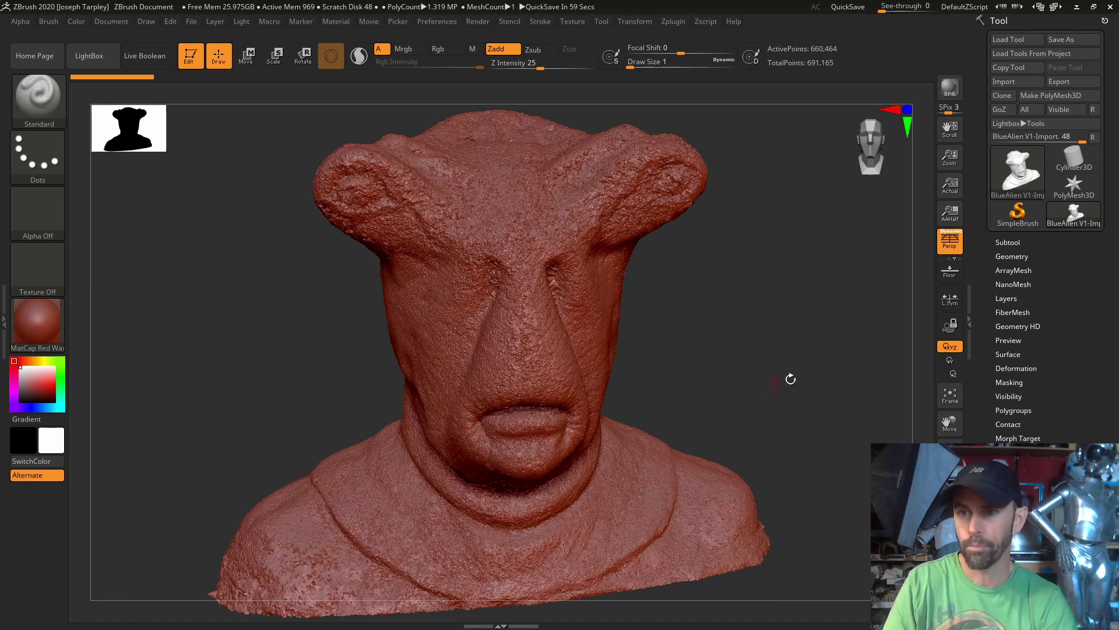
- Load 'CORRECTED POSITIVE-For Silicone Masks.ztl' from the Desktop as the current tool
click(1016, 41)
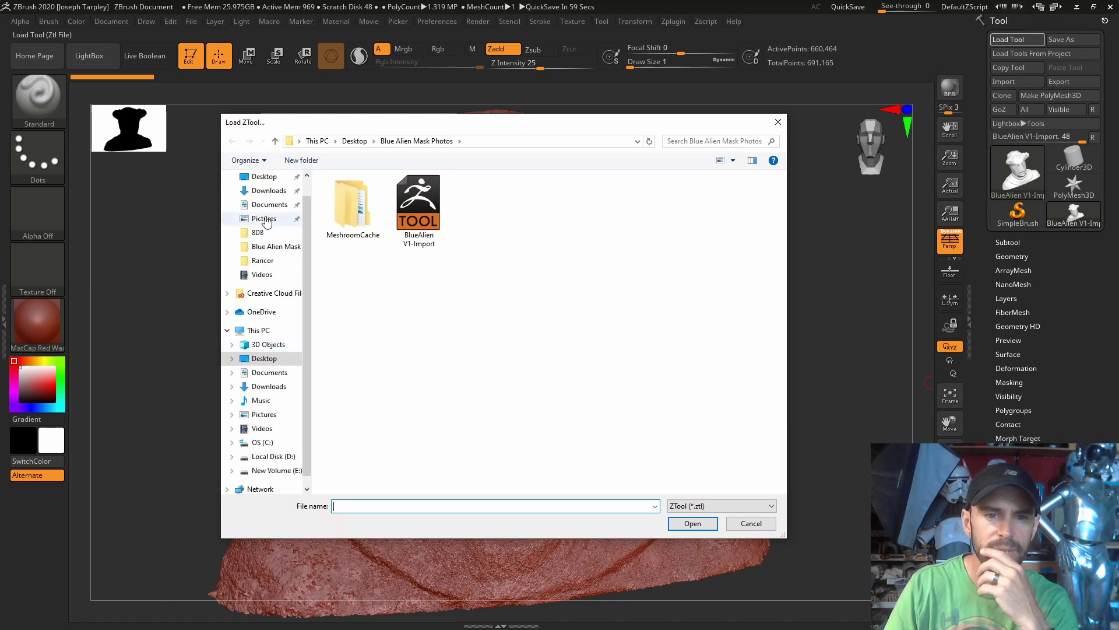
click(265, 177)
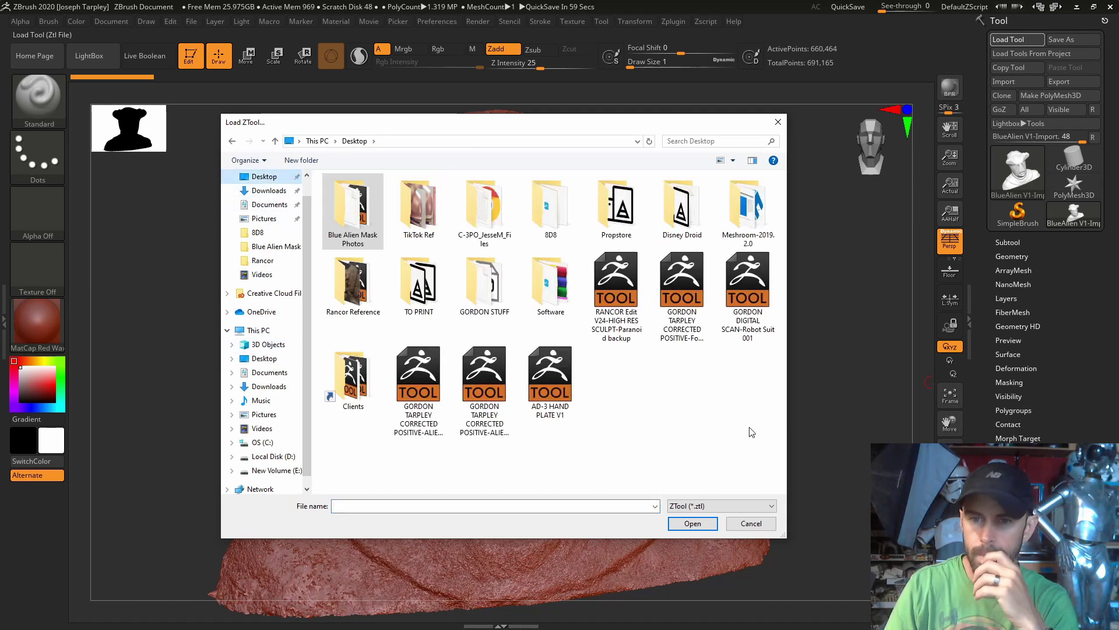
click(695, 330)
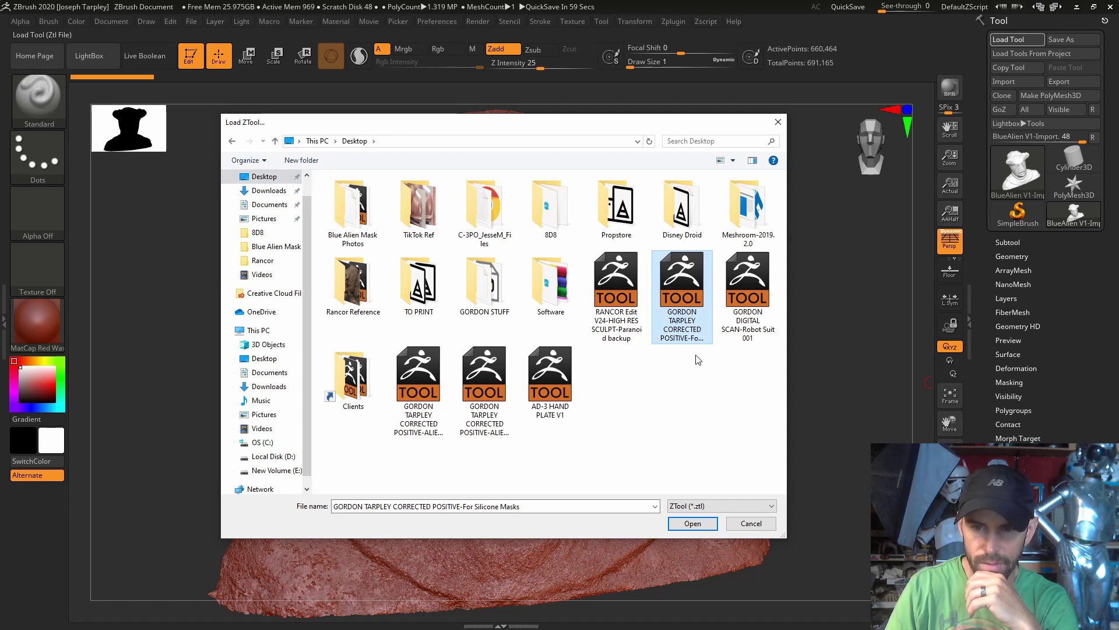
drag(782, 539, 887, 590)
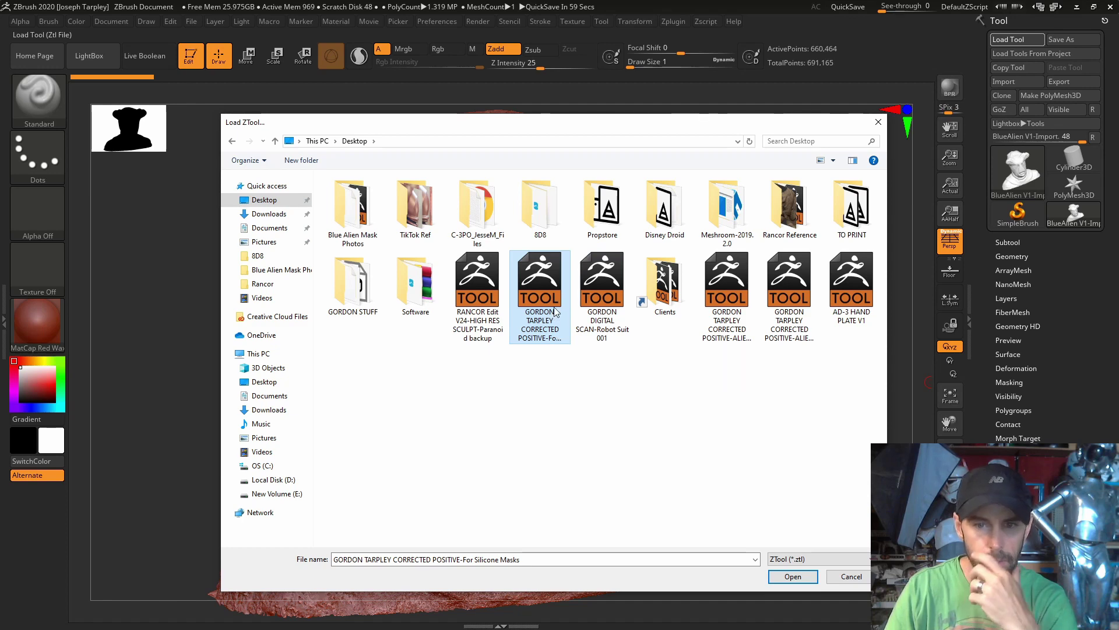
double_click(540, 286)
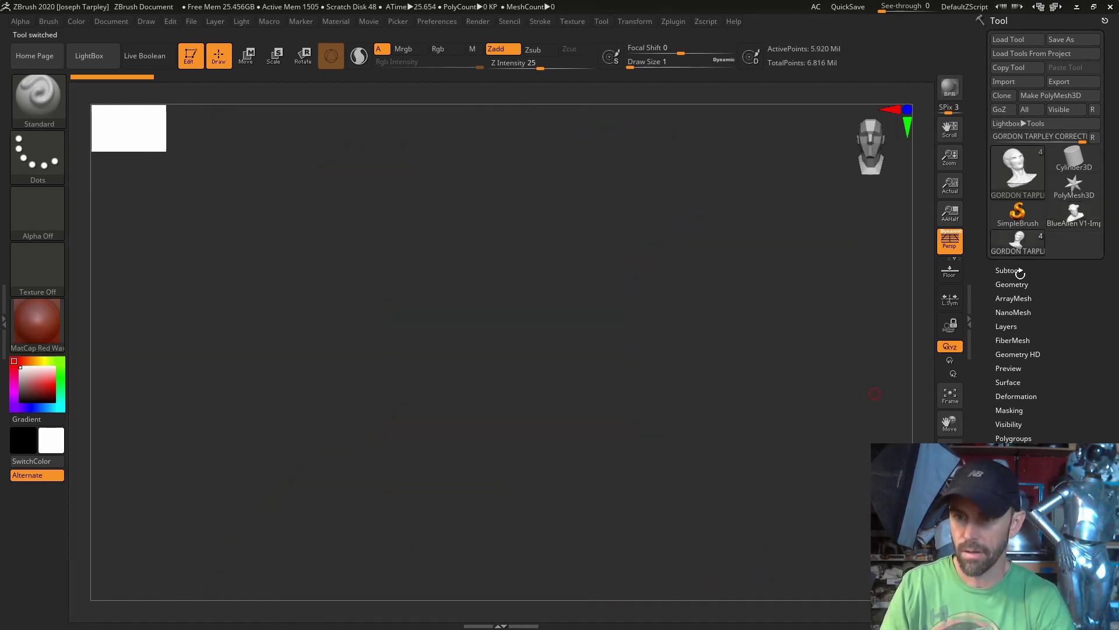
- In the Subtool list, hide KEYS and the alien subtool, and select Recovered_Tool
drag(799, 330, 812, 334)
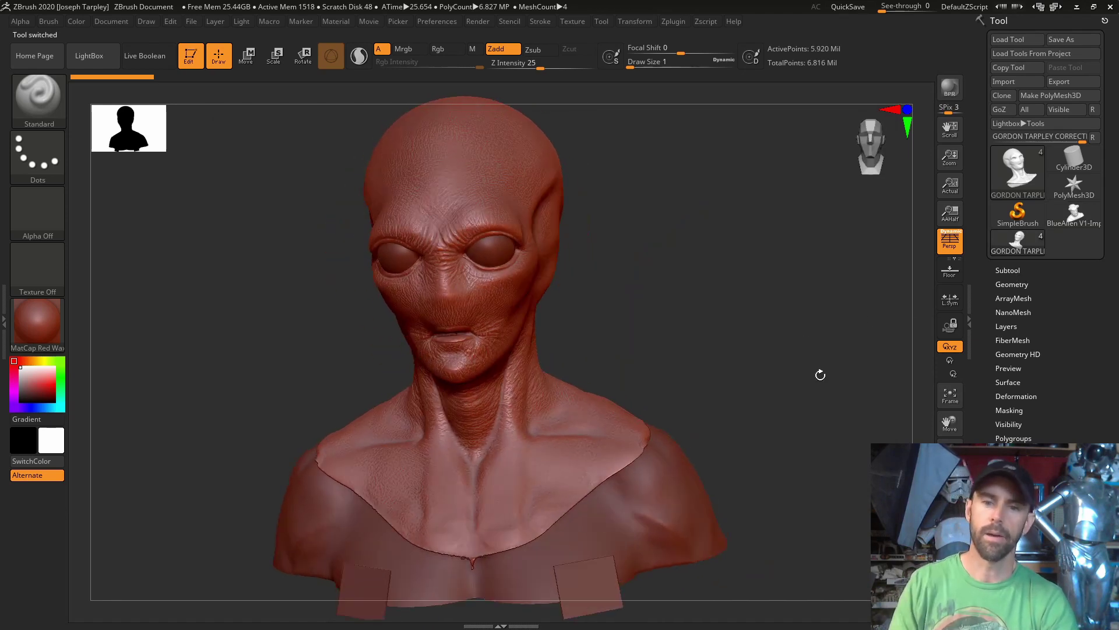
drag(705, 380, 759, 363)
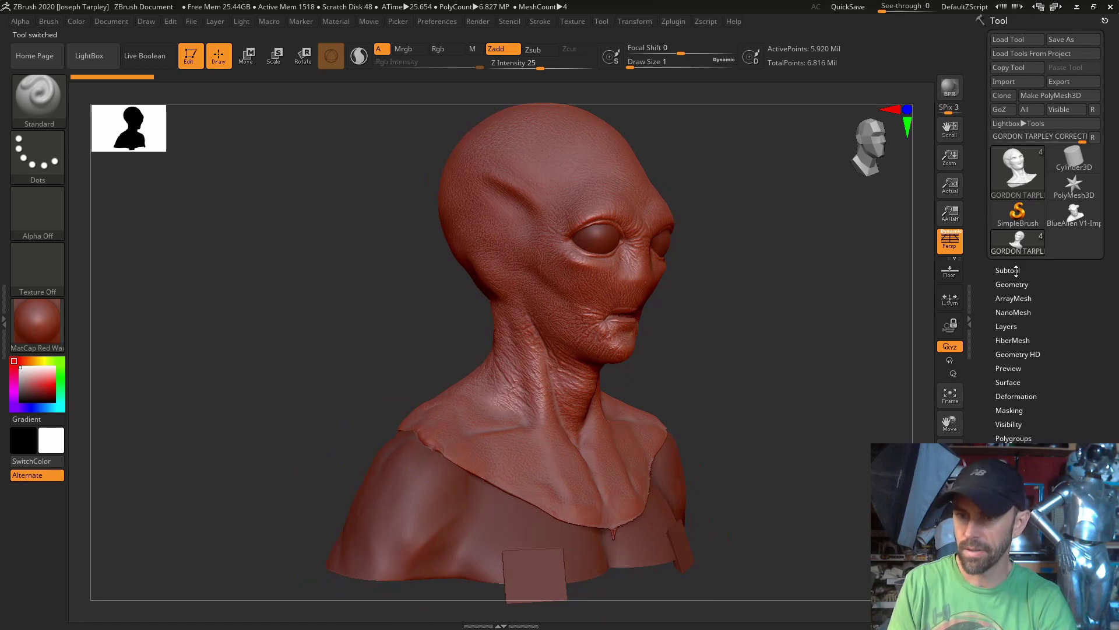
click(1016, 270)
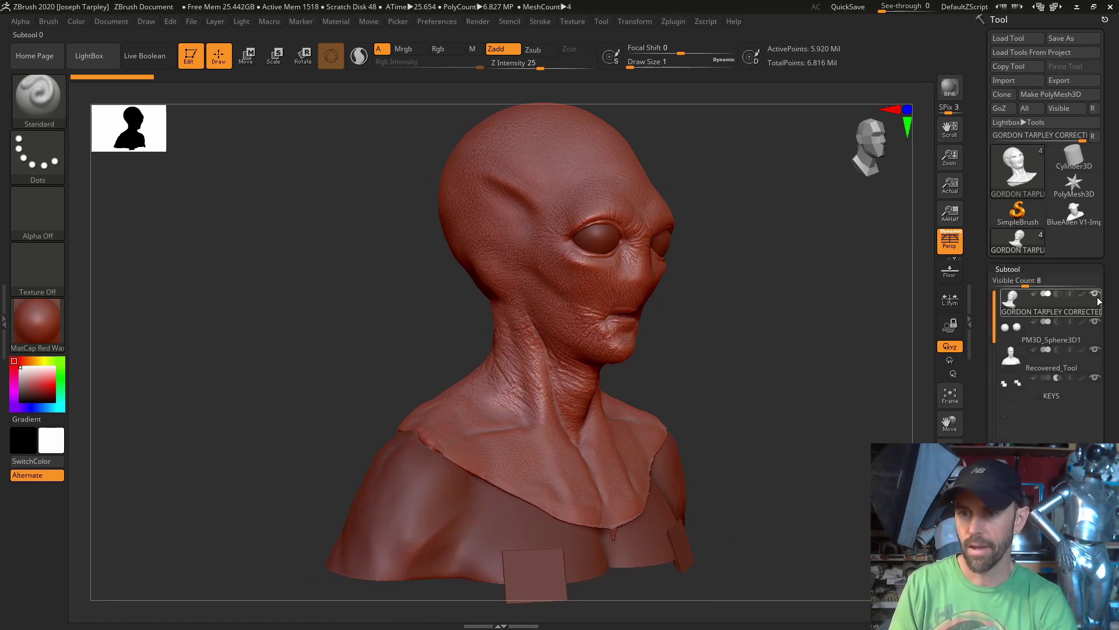
mouse_move(1098, 297)
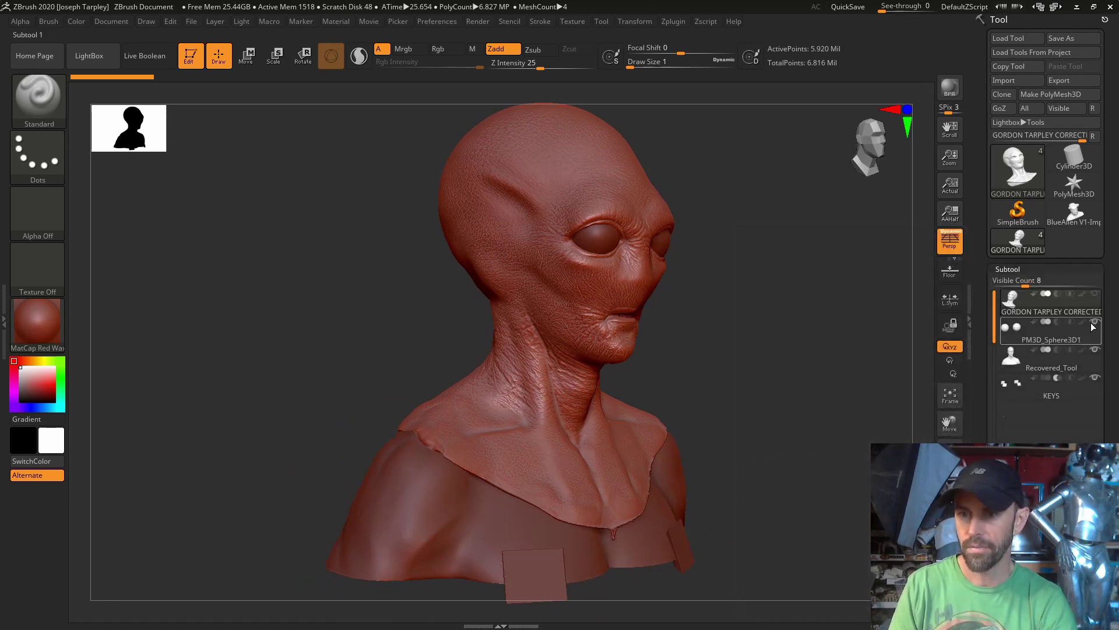
click(1095, 379)
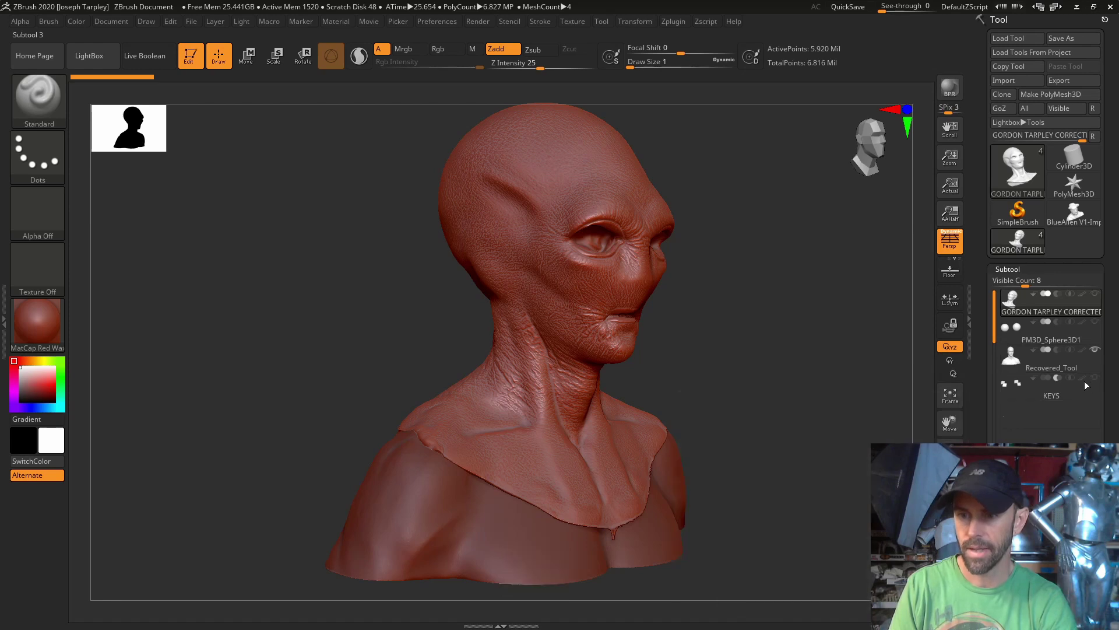
click(1058, 367)
click(1056, 366)
- Turn the human bust through front, back and left-profile views to inspect it
drag(817, 367, 723, 499)
alt+drag(660, 250, 640, 347)
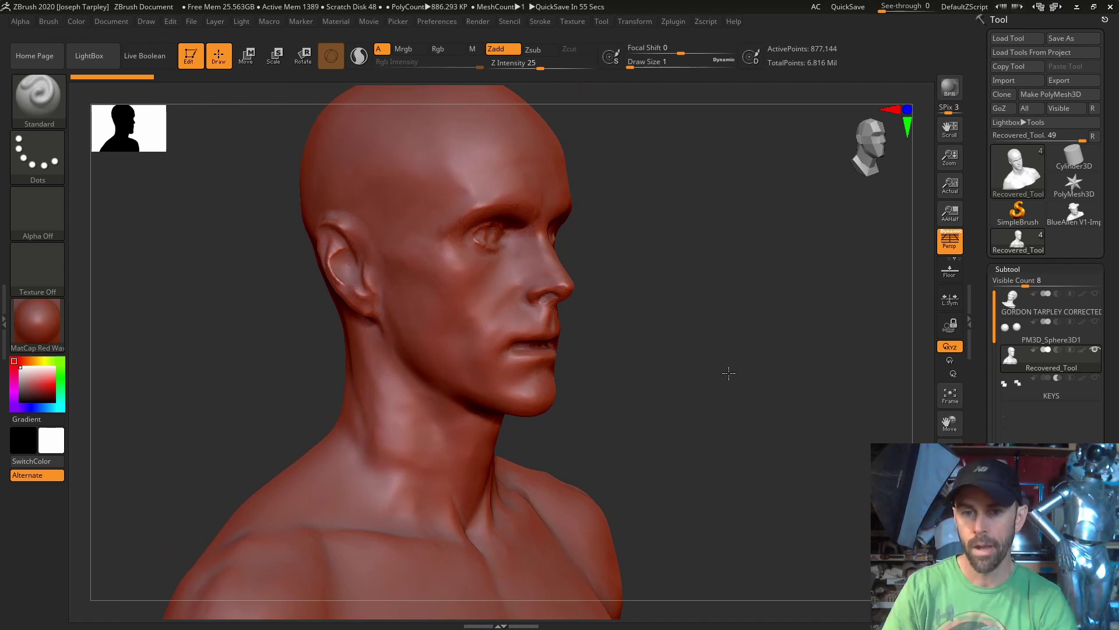
drag(727, 373, 542, 210)
drag(622, 238, 752, 239)
drag(630, 251, 707, 251)
drag(562, 293, 758, 280)
- Select KEYS, turn on Live Boolean to inspect the chest recesses, then reselect Recovered_Tool
click(1069, 402)
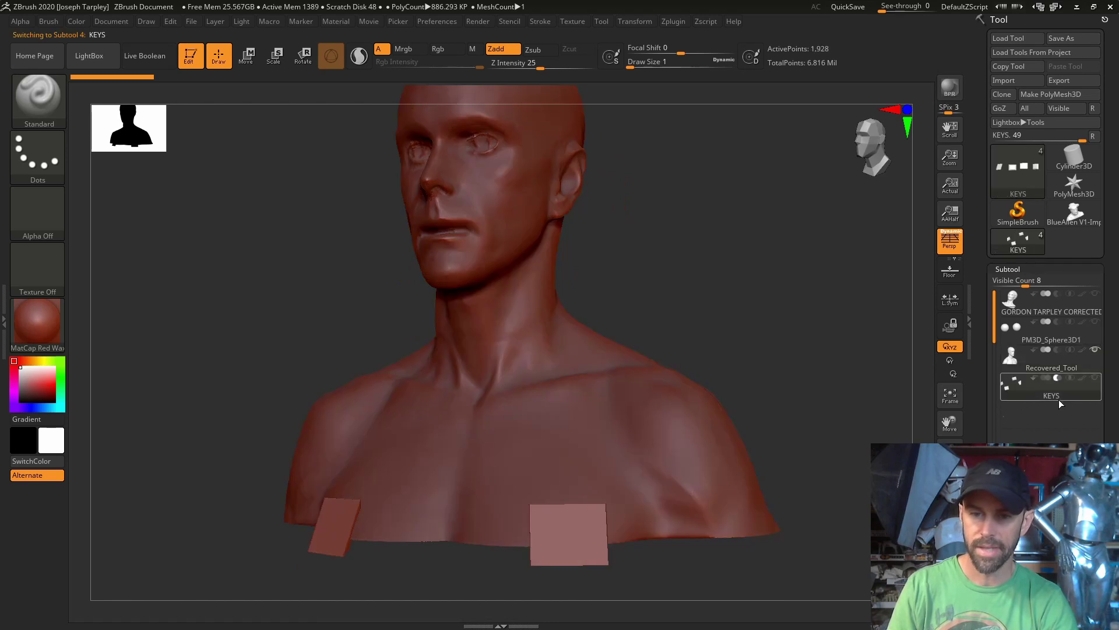
click(144, 56)
drag(244, 241, 292, 241)
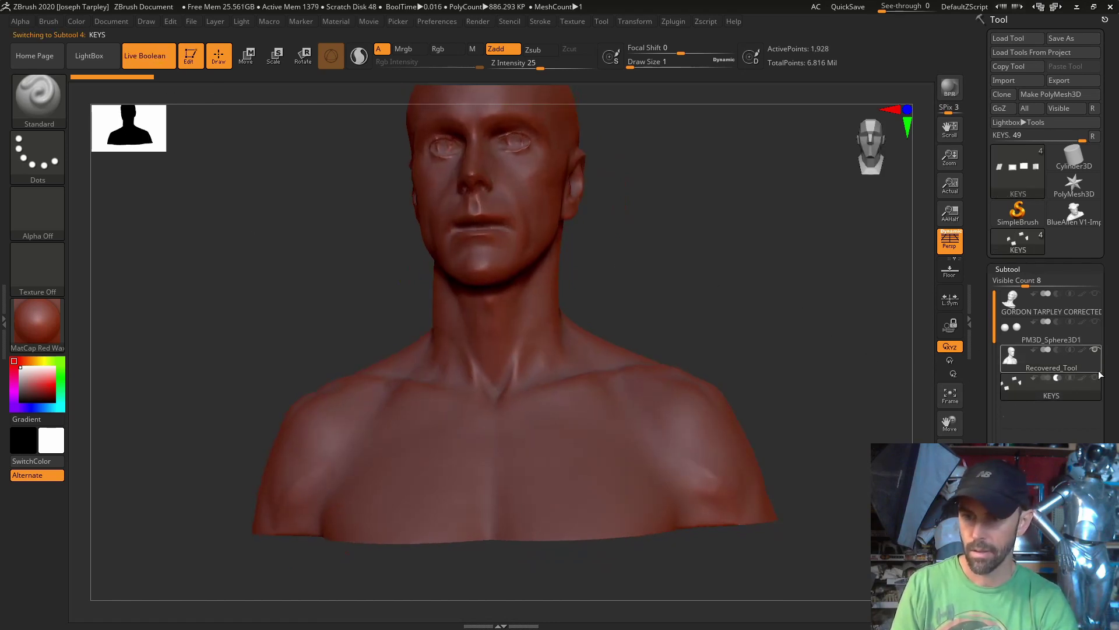
mouse_move(872, 365)
mouse_down()
mouse_move(845, 379)
mouse_move(844, 366)
mouse_move(733, 435)
mouse_up()
drag(855, 386, 796, 384)
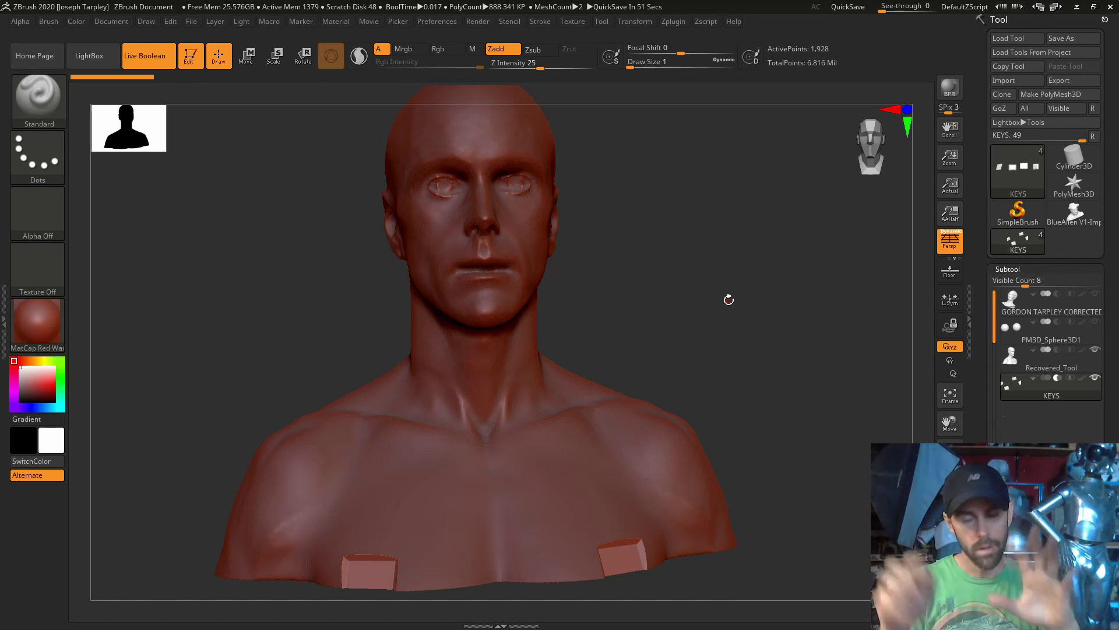
drag(791, 311, 742, 263)
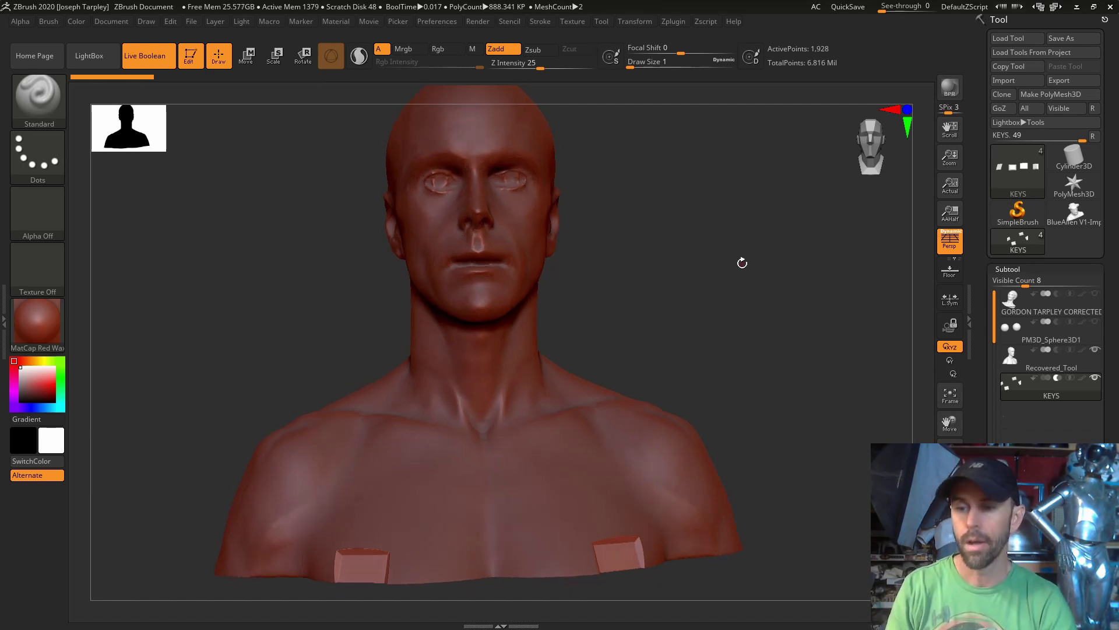
click(1046, 363)
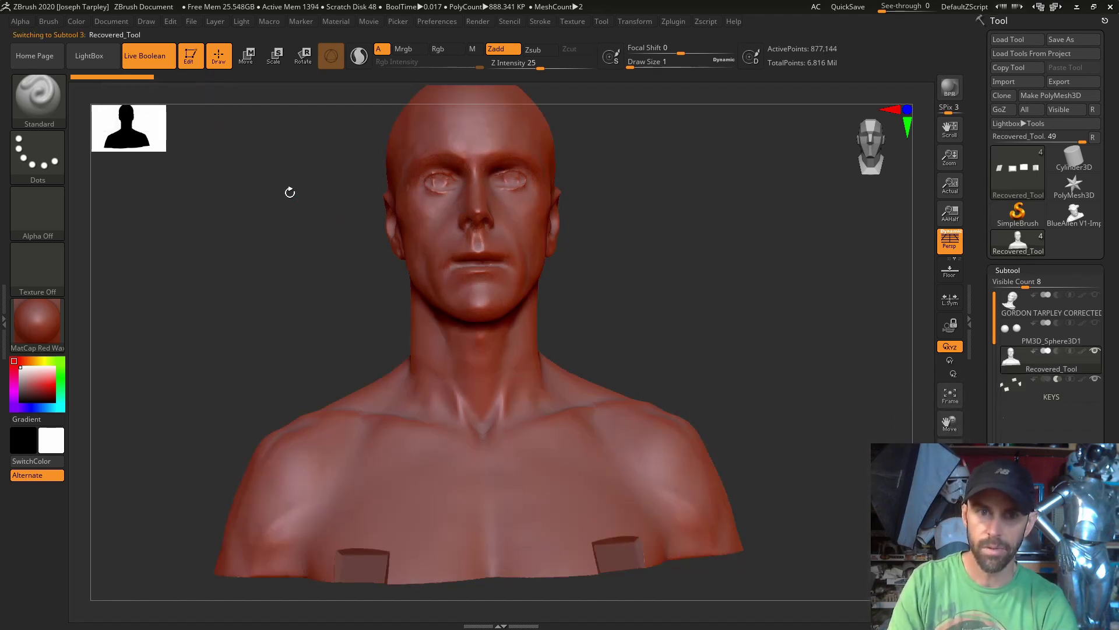
- Turn off Live Boolean and copy Recovered_Tool into the BlueAlien V1-Import tool
click(163, 64)
mouse_move(759, 410)
mouse_down()
mouse_move(779, 430)
mouse_move(810, 343)
mouse_move(797, 380)
mouse_move(775, 382)
mouse_up()
key(shift+f)
key(ctrl+shift+c)
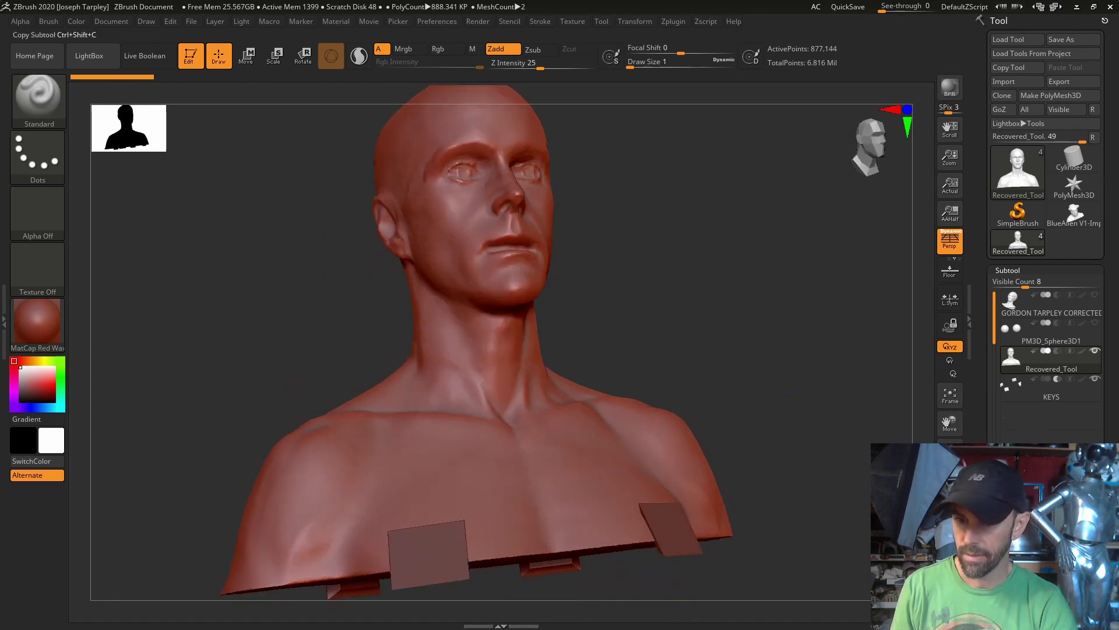
click(1075, 224)
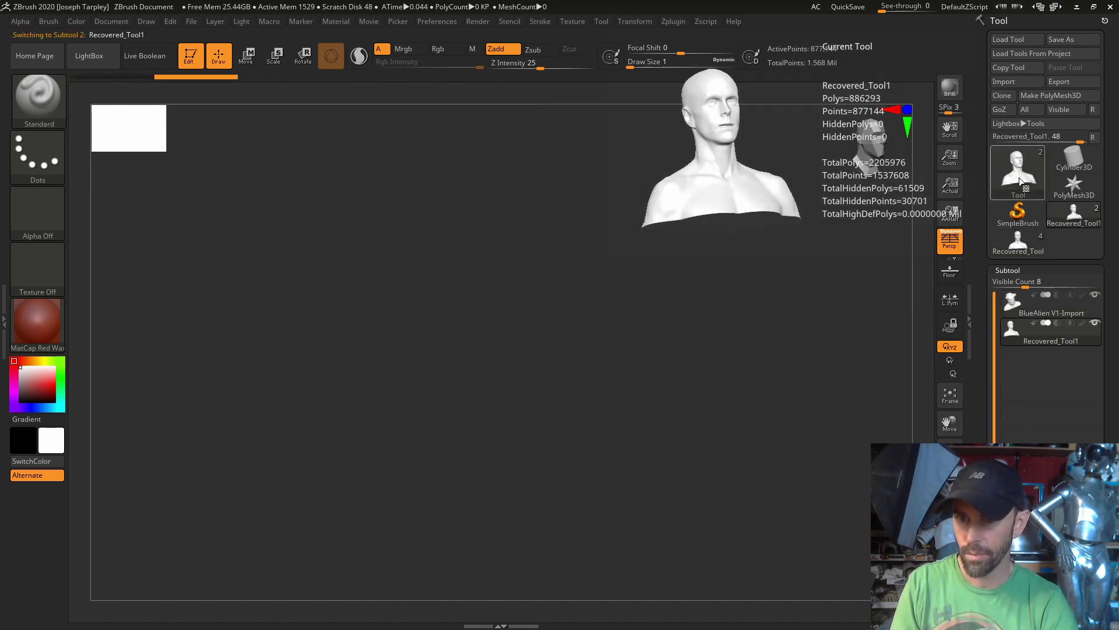
click(1033, 314)
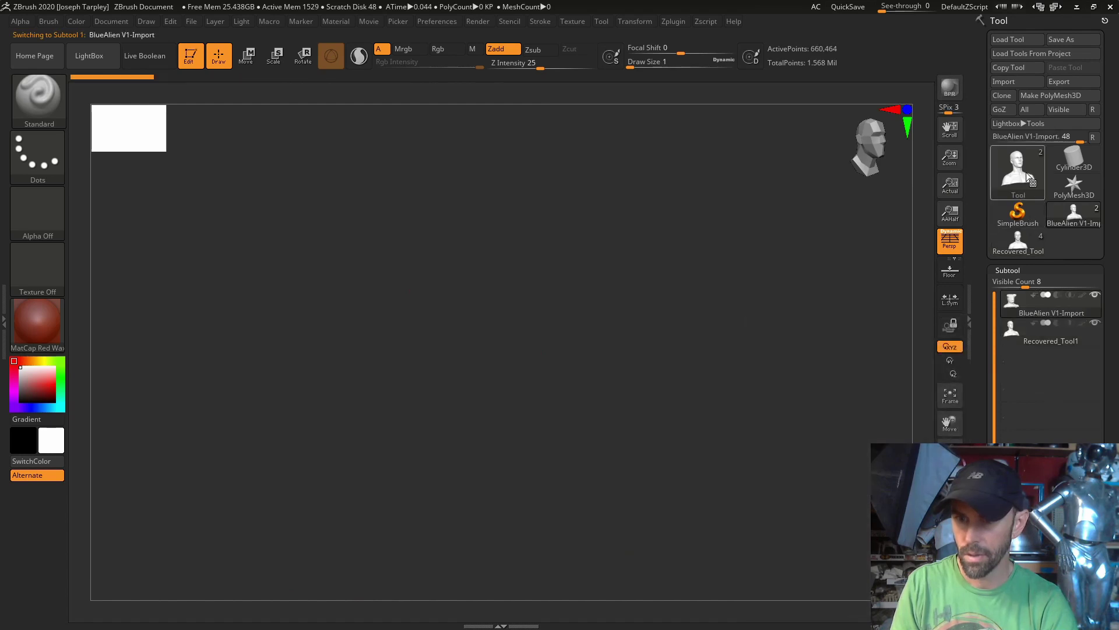
- Copy the KEYS subtool and paste it into BlueAlien V1-Import as KEYS1
mouse_move(1023, 182)
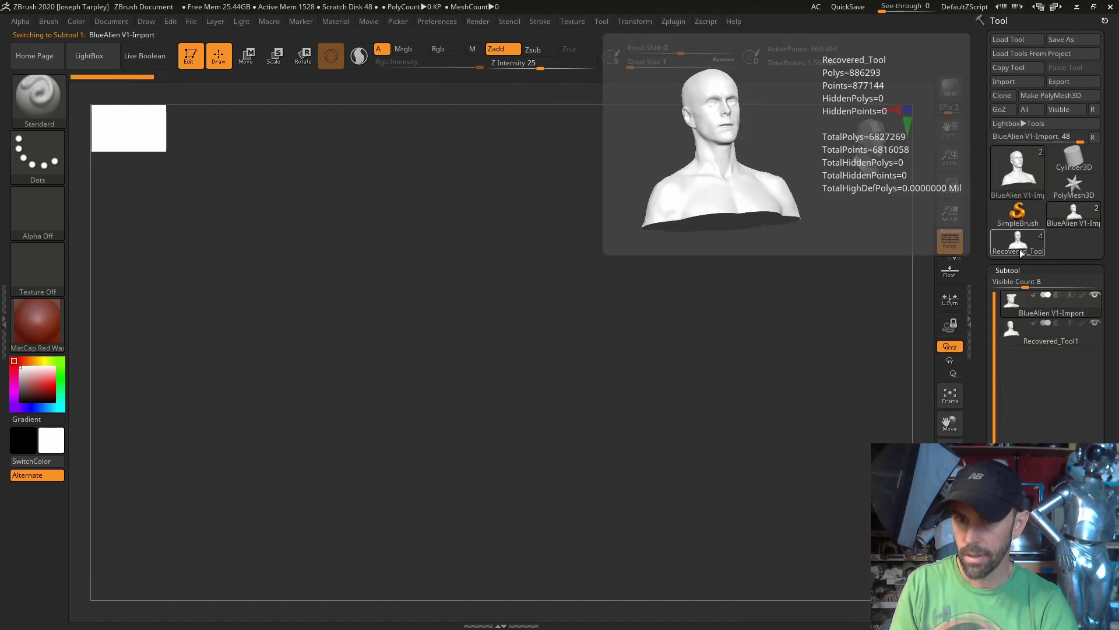
click(1017, 240)
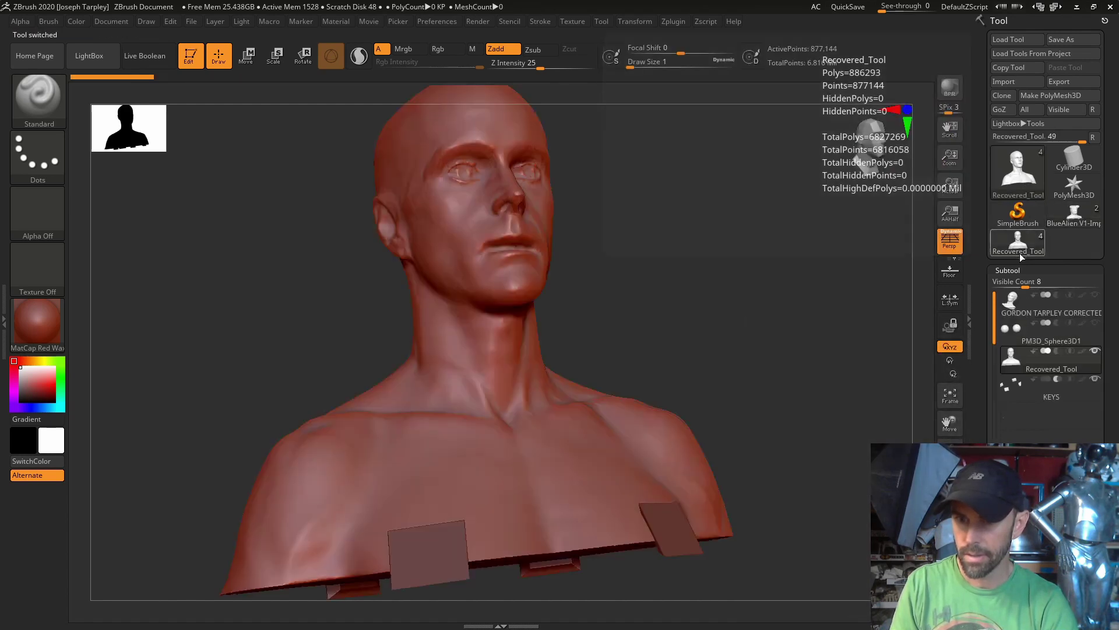
click(1056, 397)
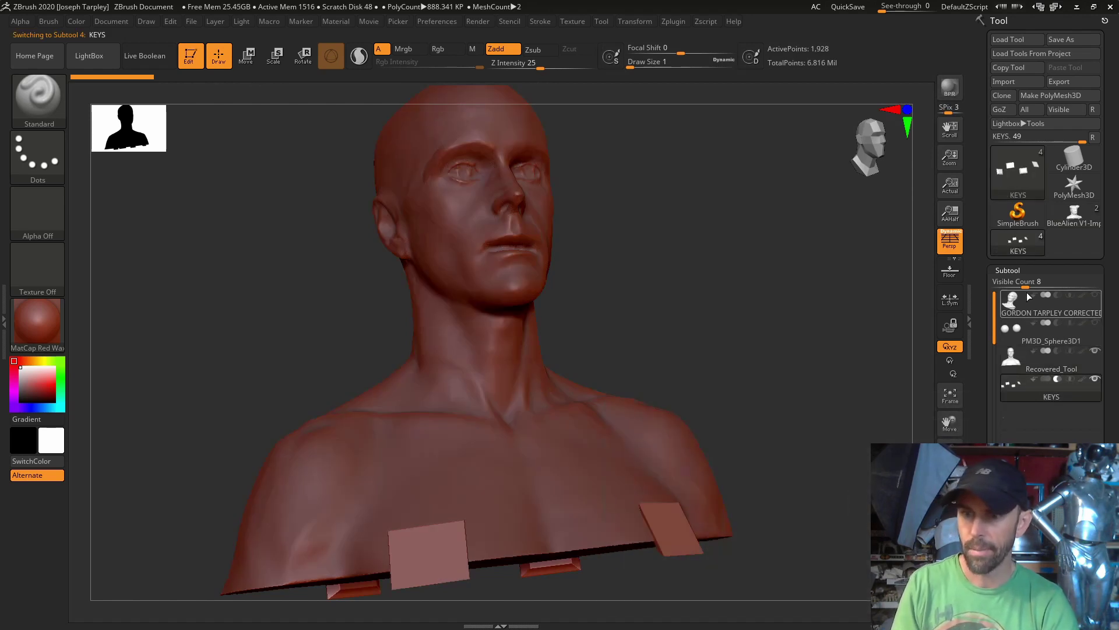
click(1019, 243)
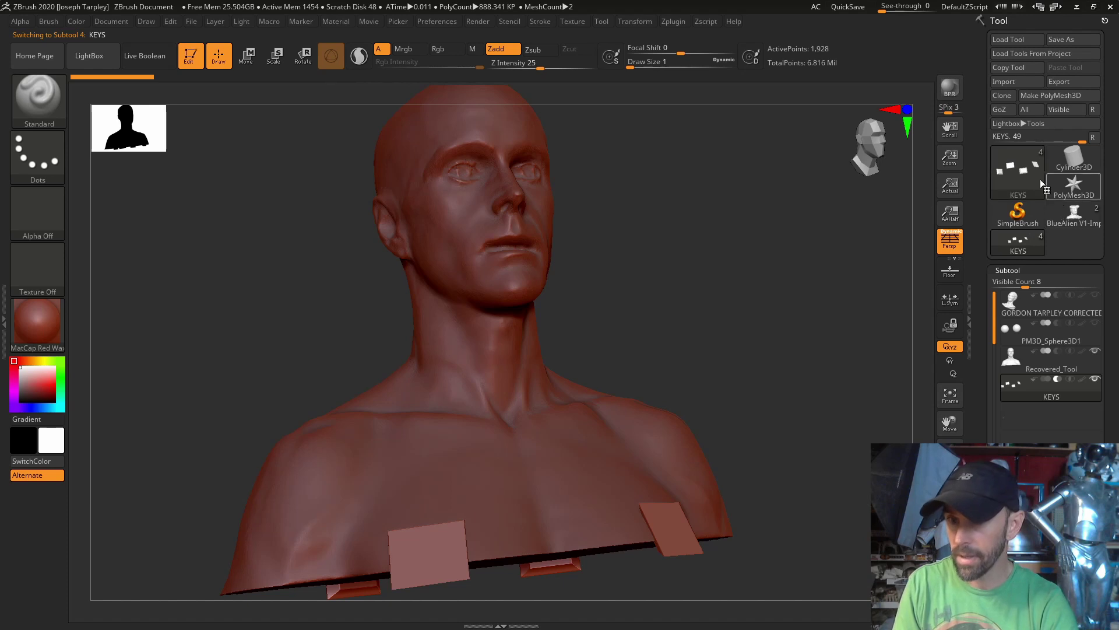
click(1063, 225)
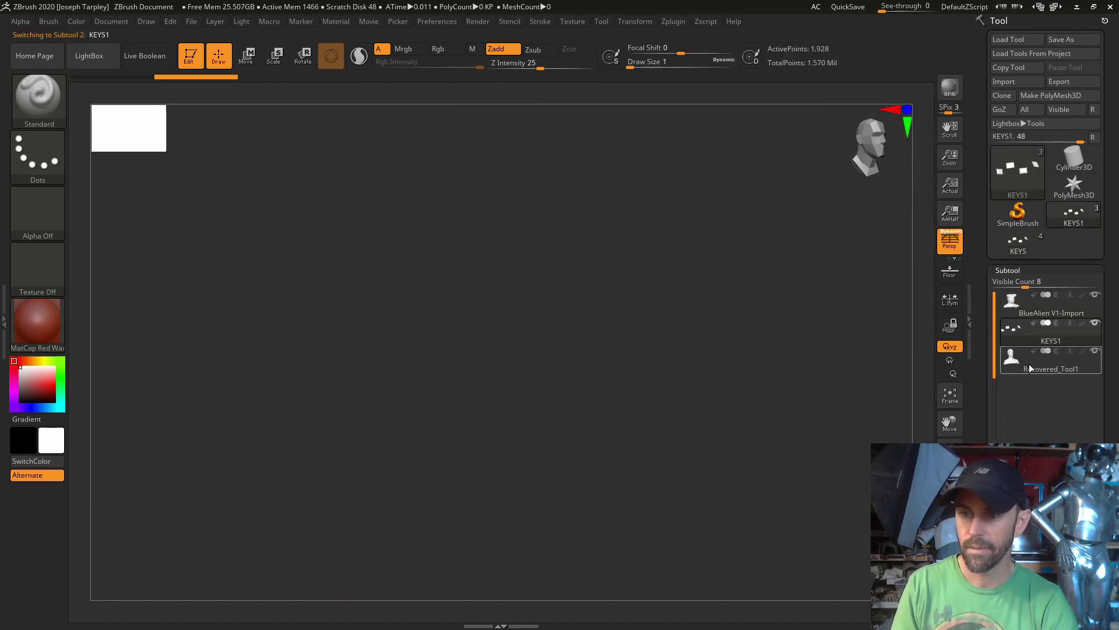
- Select Recovered_Tool1 and view it from the front, three-quarter and right profile
click(1051, 367)
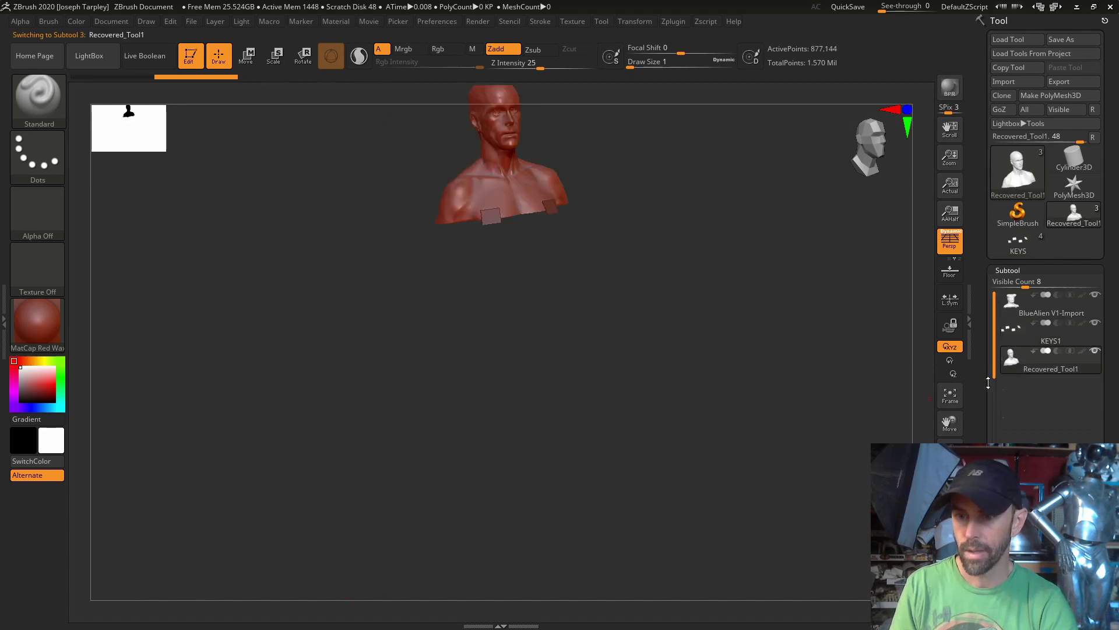
drag(797, 388, 779, 342)
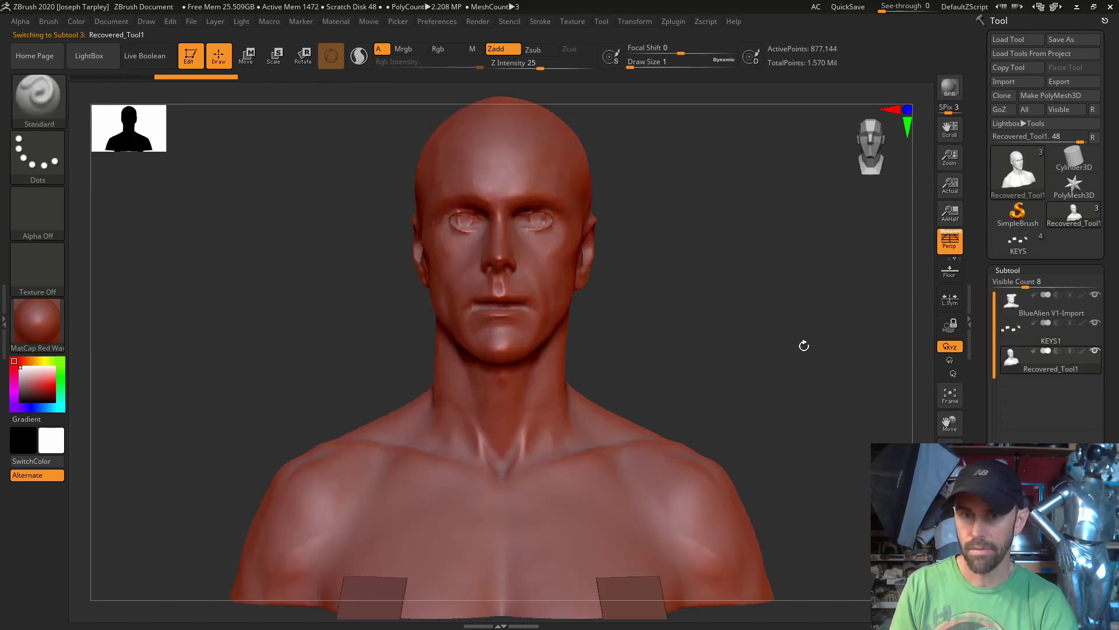
alt+drag(810, 390, 812, 298)
mouse_move(741, 344)
mouse_down()
mouse_move(778, 339)
mouse_move(743, 352)
mouse_up()
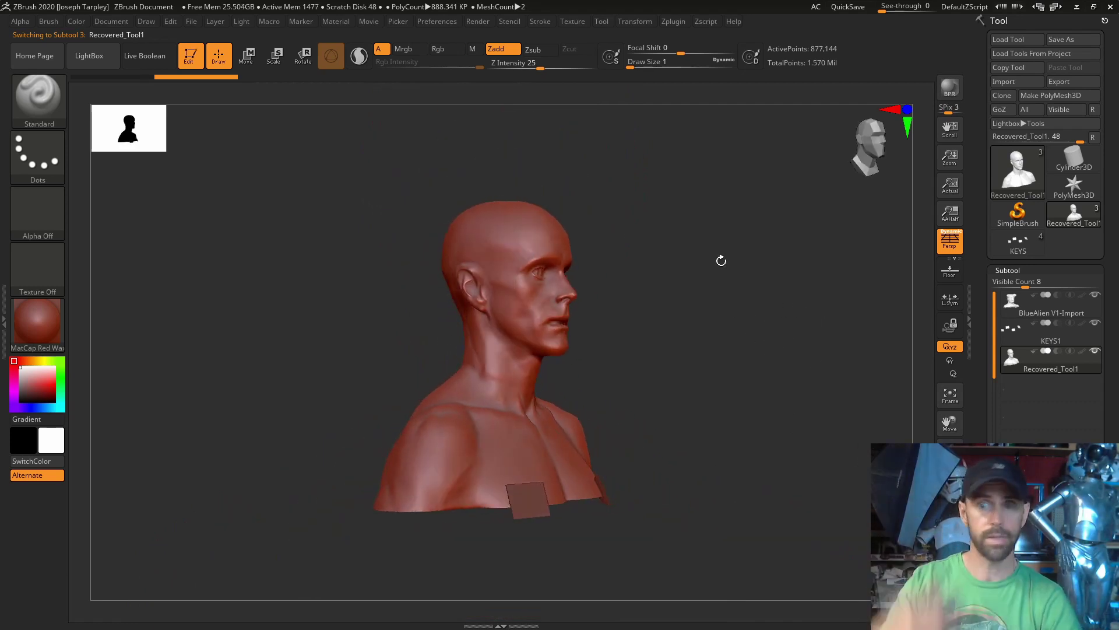
drag(816, 362, 817, 363)
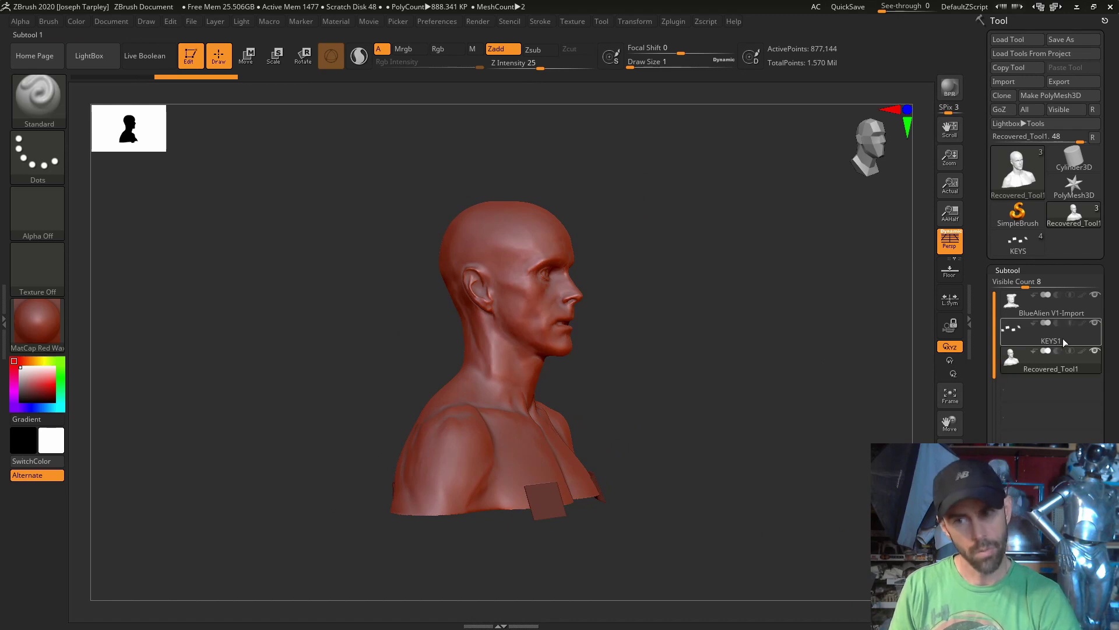
- Hide KEYS1, select the BlueAlien V1-Import scan, frame the scene and enter Move mode
click(1096, 324)
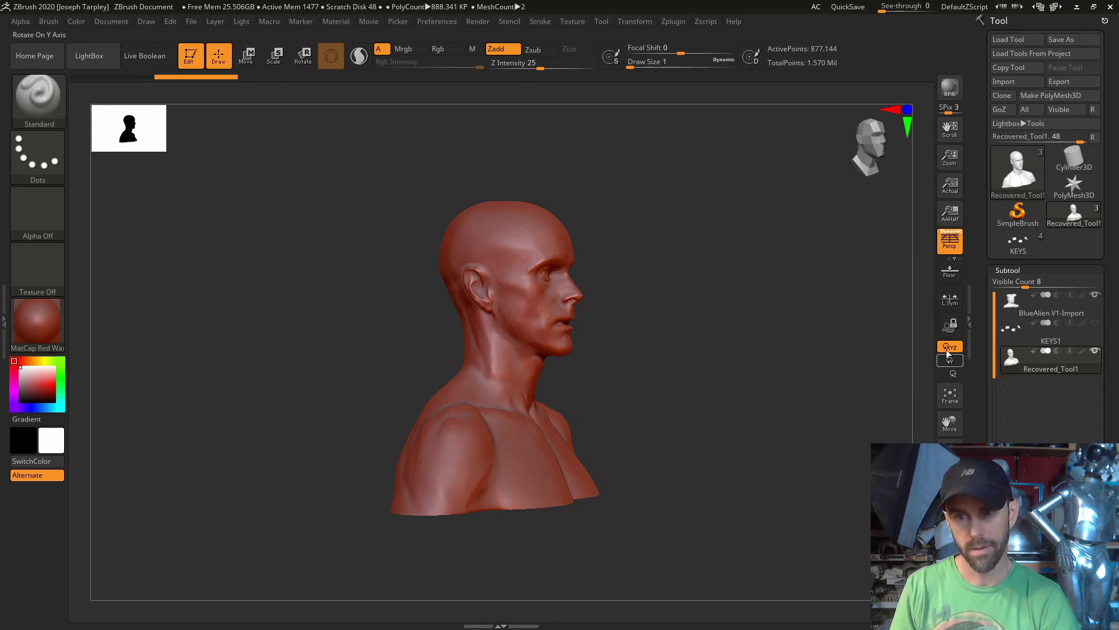
click(1080, 314)
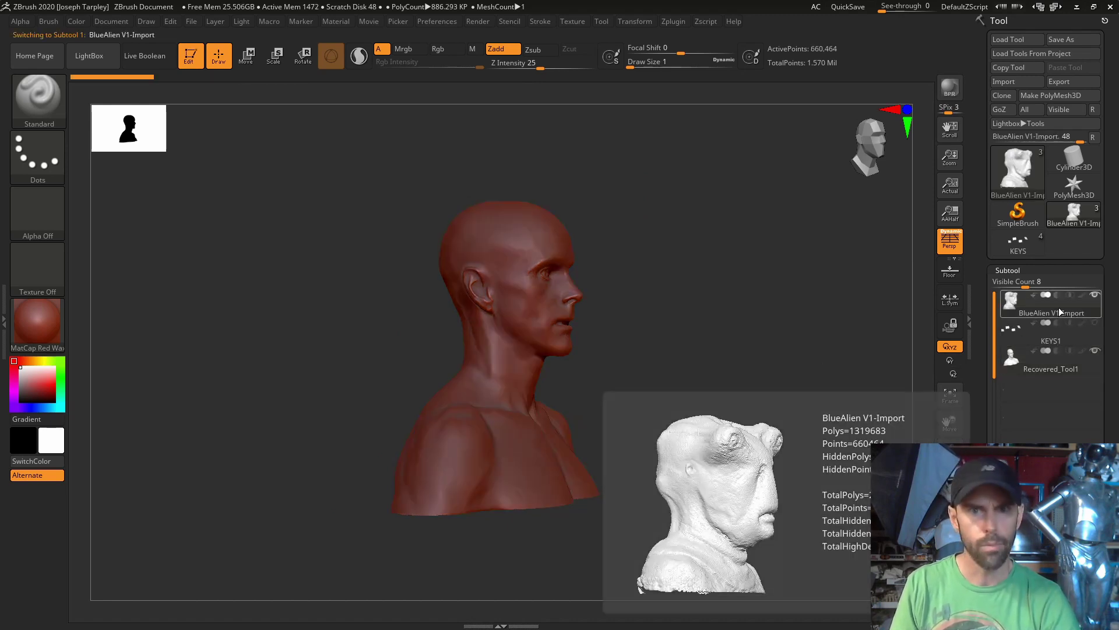
drag(820, 429, 784, 443)
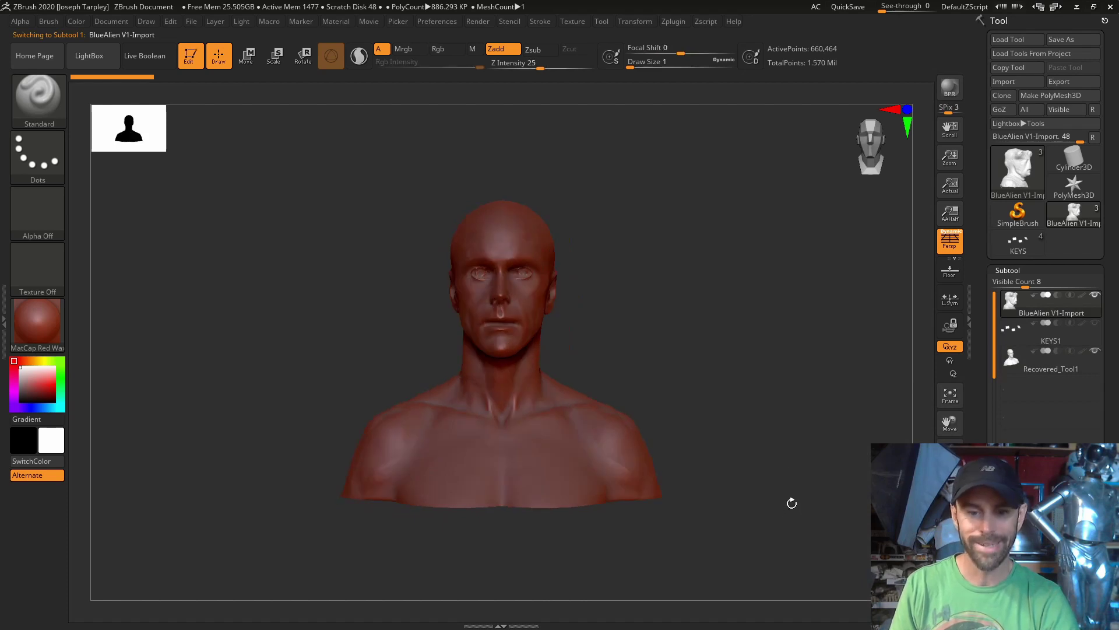
key(f)
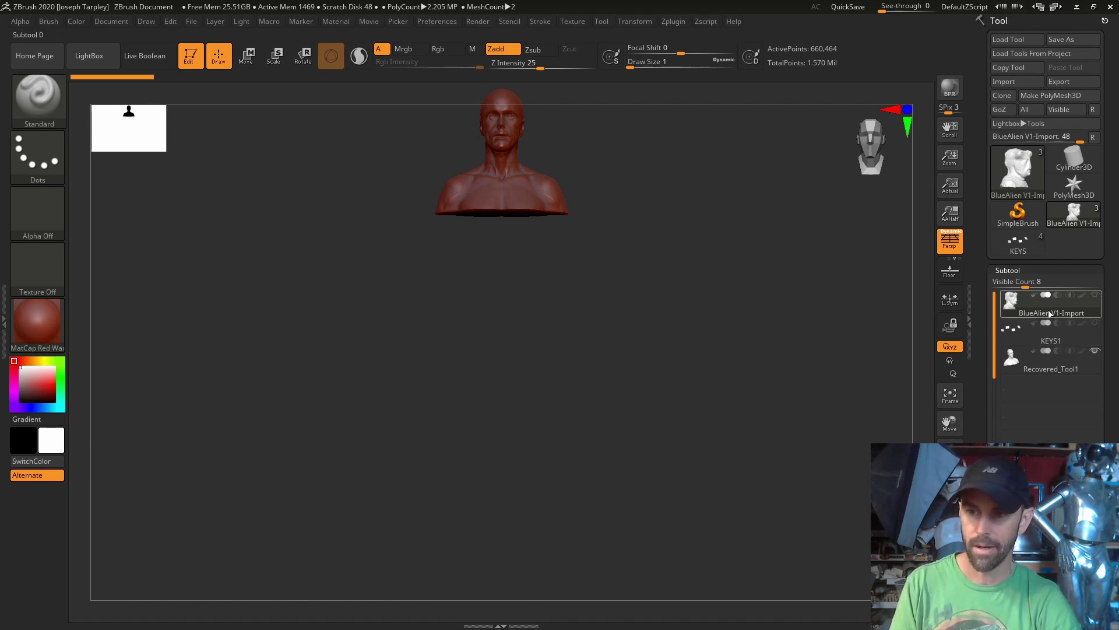
key(w)
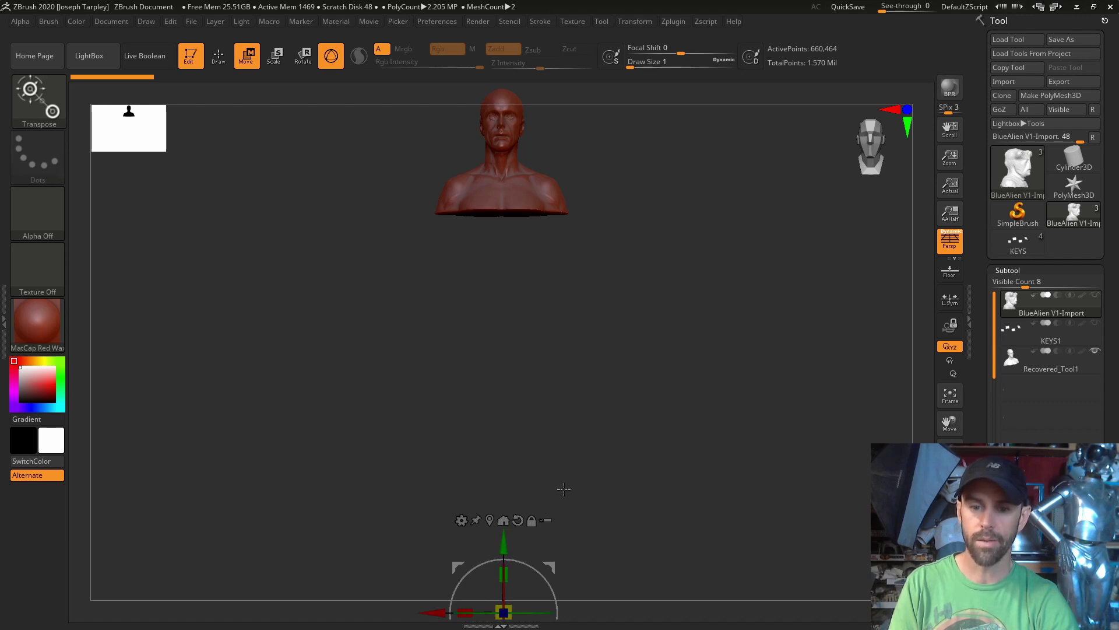
- Scale the tiny alien scan up about twofold with the Transpose gizmo
key(f)
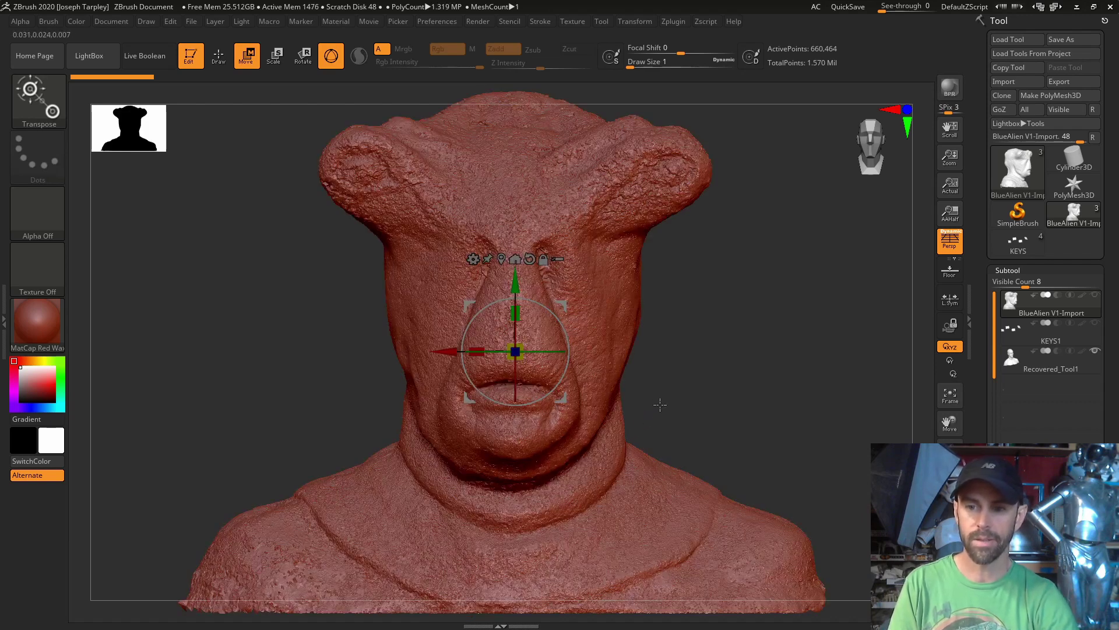
key(f)
drag(505, 536, 505, 286)
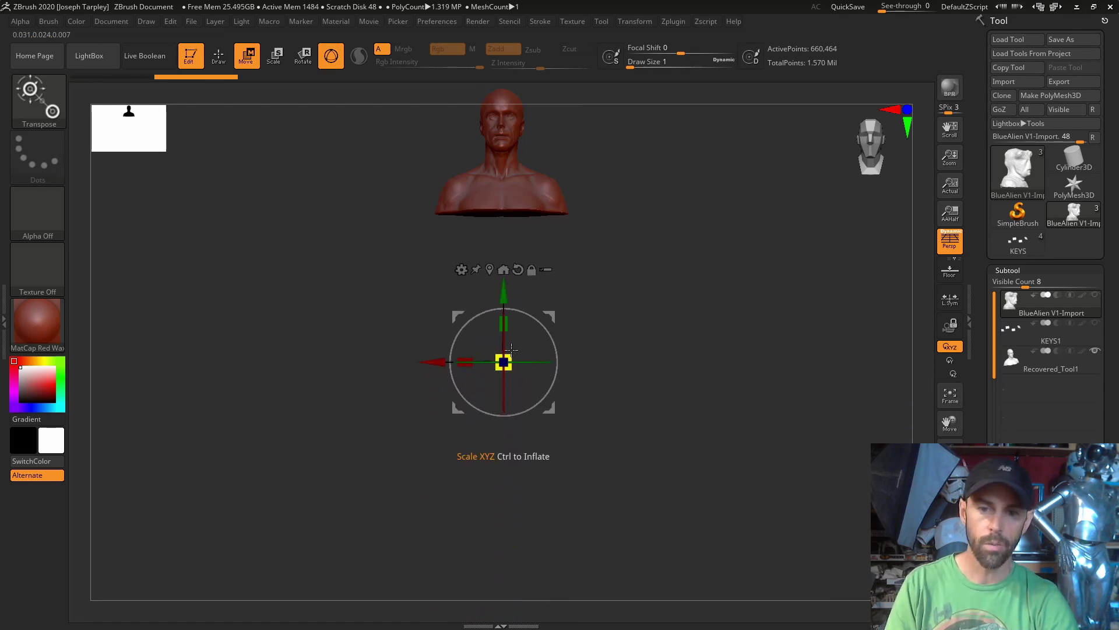
drag(509, 357, 586, 280)
drag(735, 155, 733, 156)
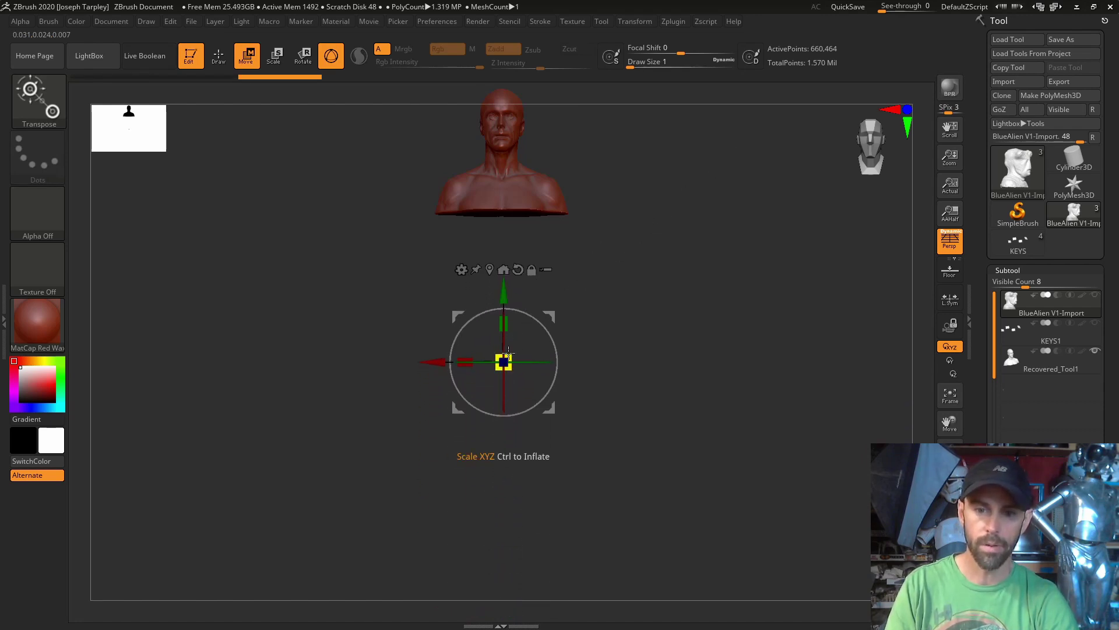
drag(507, 359, 600, 265)
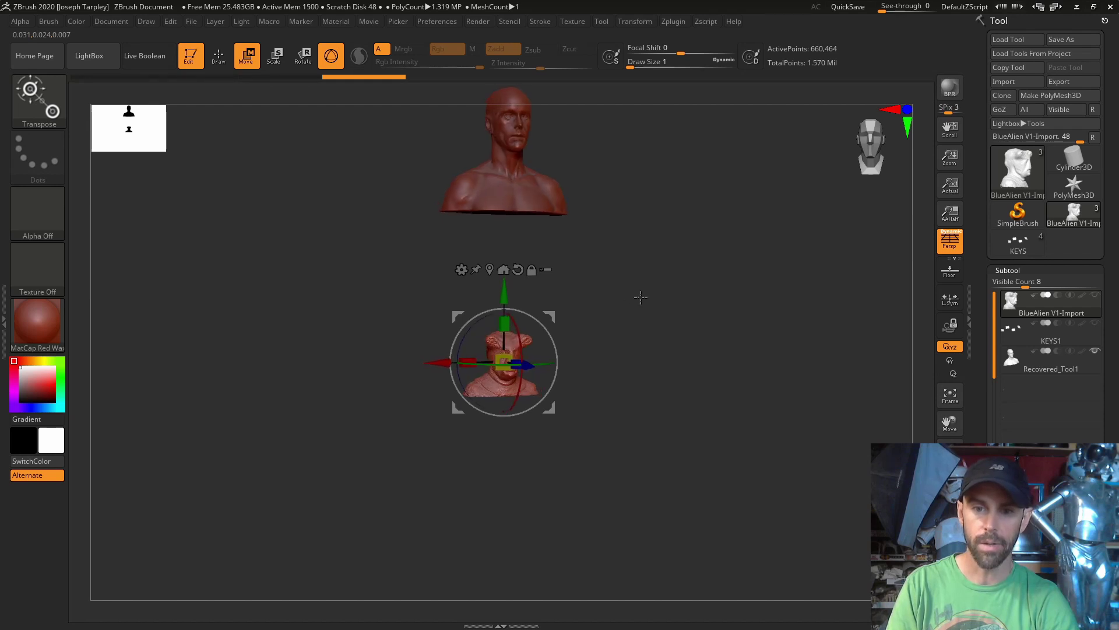
mouse_move(504, 363)
mouse_down()
mouse_move(532, 328)
mouse_move(509, 357)
mouse_up()
- Turn off Persp and raise the alien bust to overlap the life-cast
shift+drag(594, 304, 594, 442)
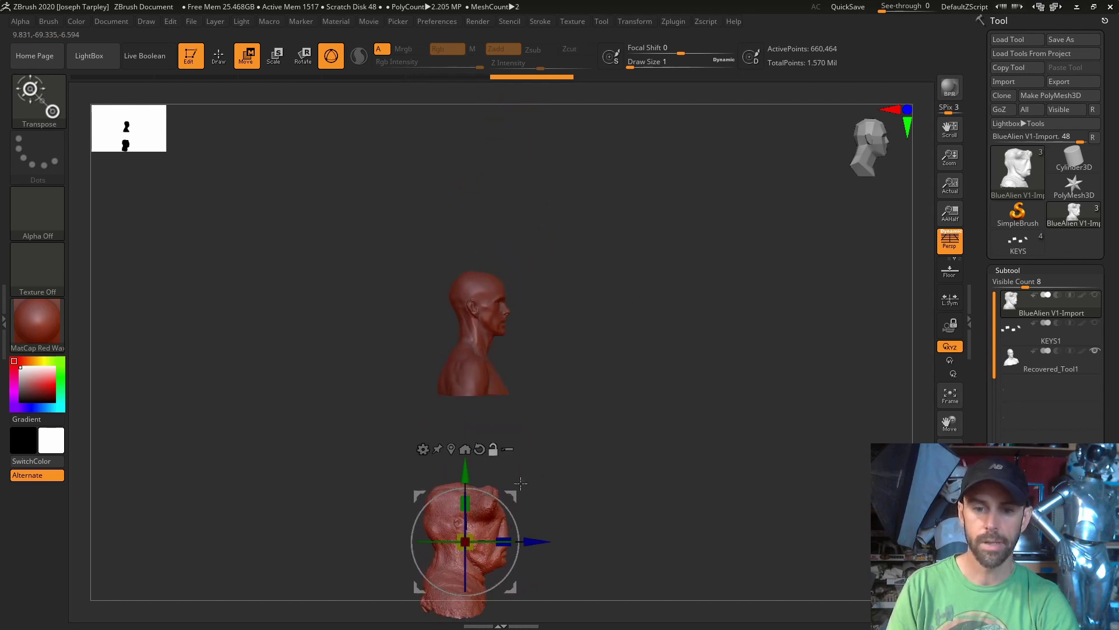
click(950, 241)
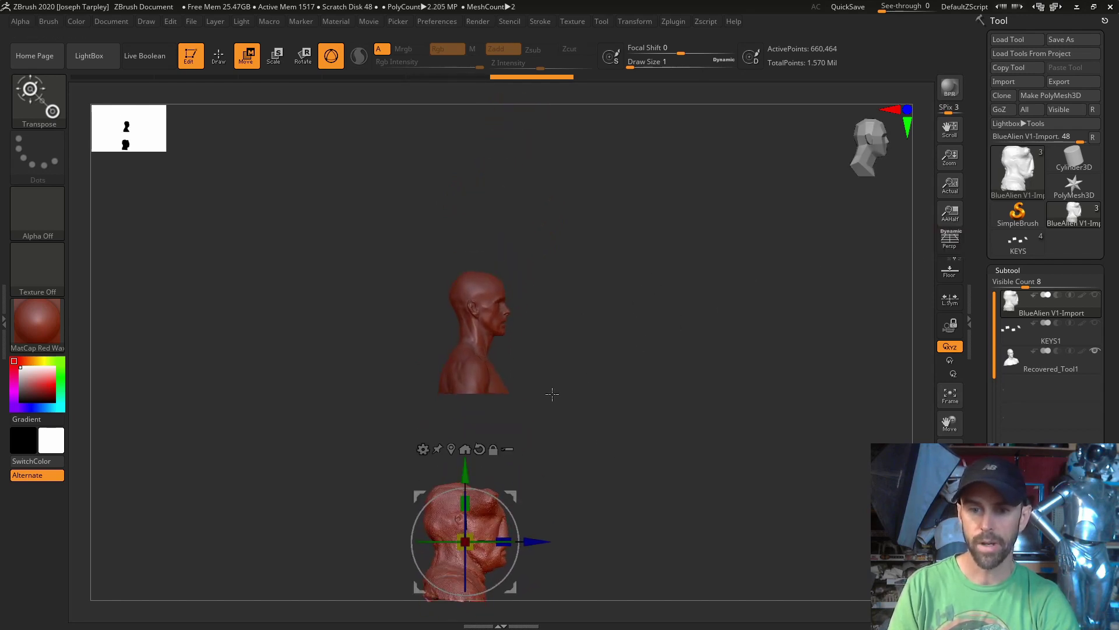
drag(472, 465, 522, 275)
- Enable Transp and Ghost, then shrink the mask to about 91 percent over the bust
key(f)
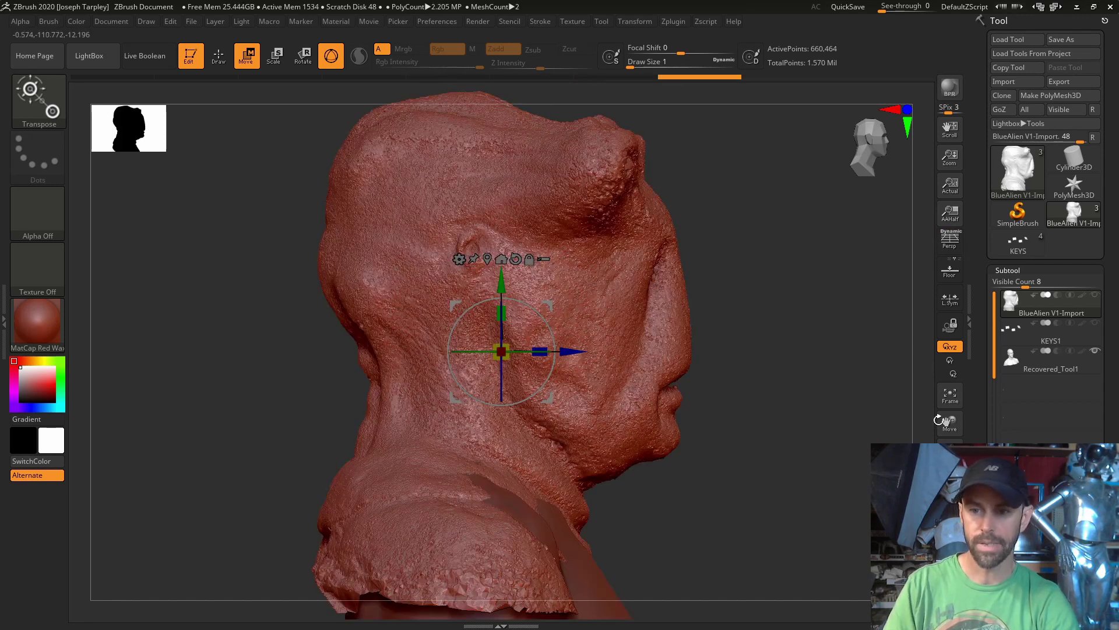
click(950, 536)
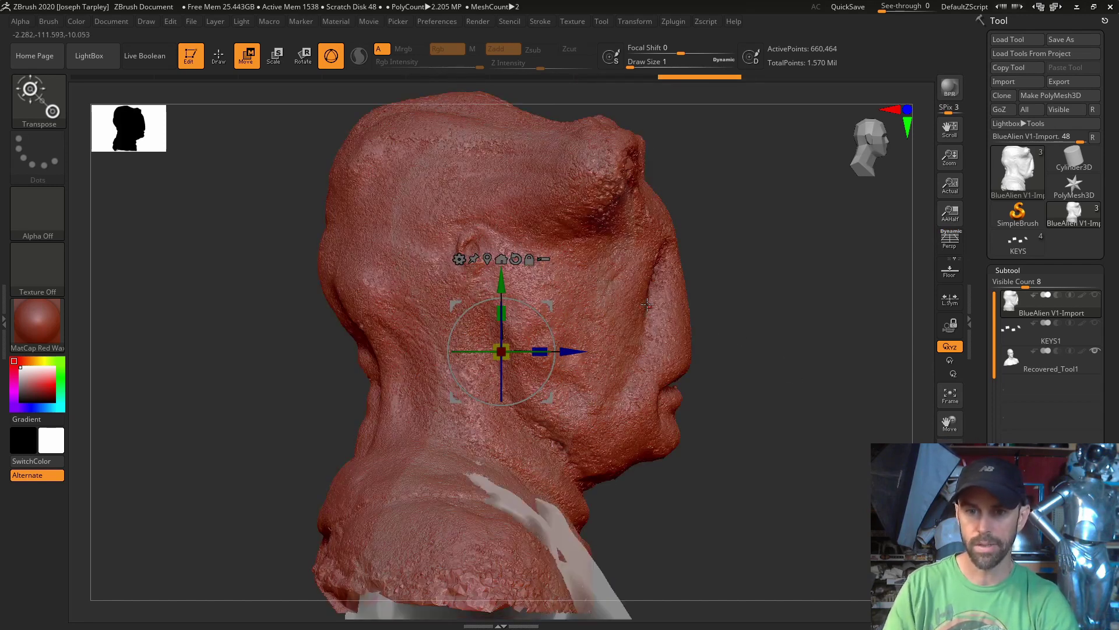
click(950, 556)
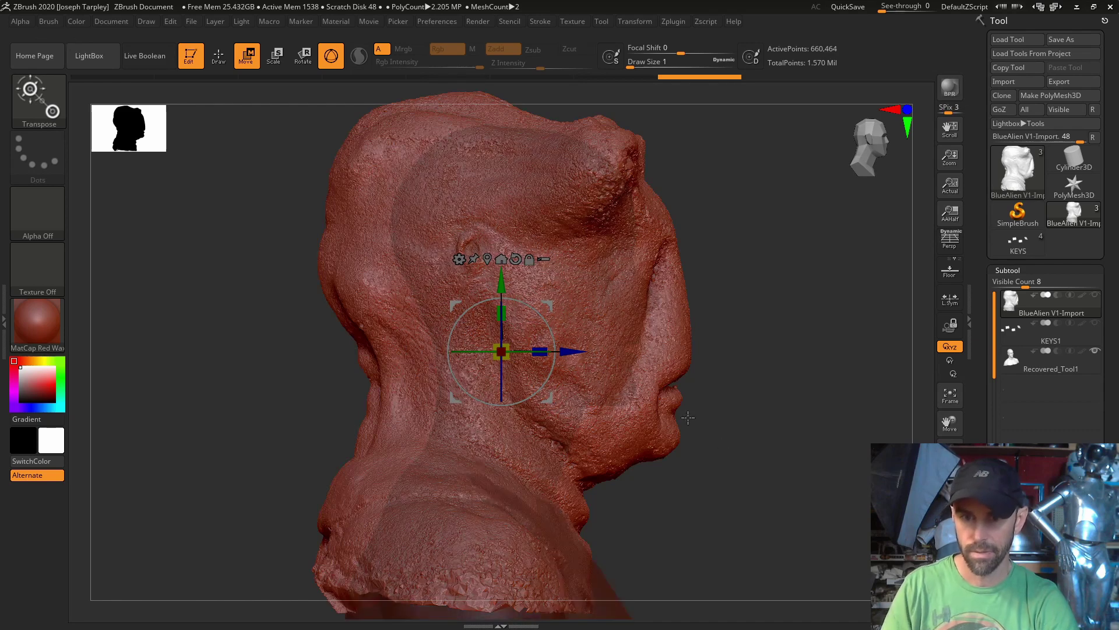
drag(554, 296, 528, 292)
drag(485, 331, 472, 344)
drag(526, 290, 540, 283)
drag(499, 322, 542, 300)
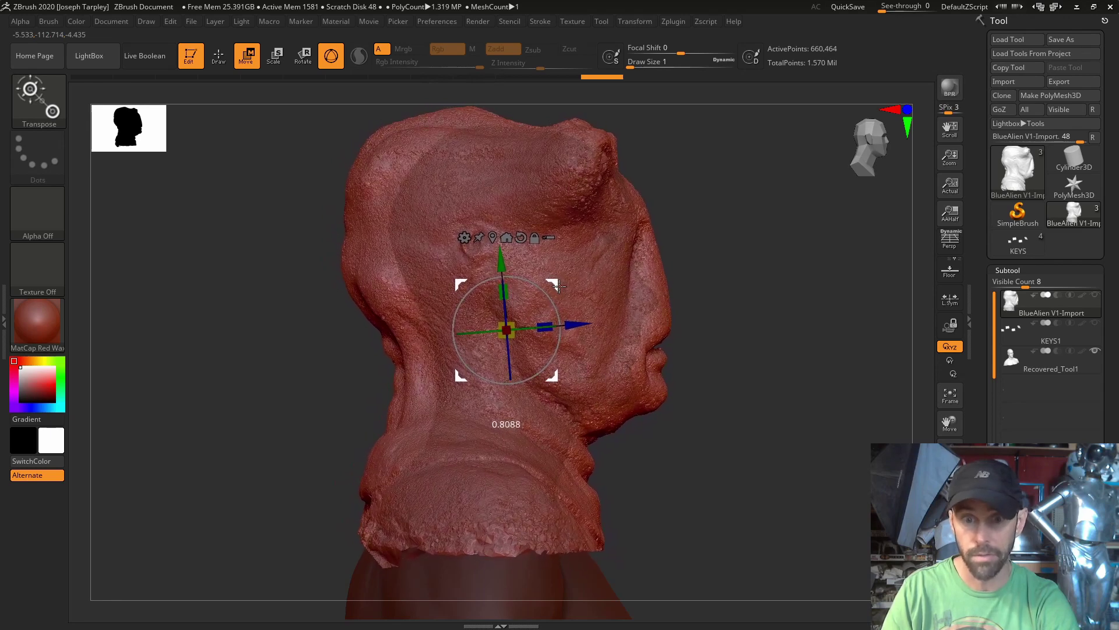
- Rotate the mask in small increments to match the life-cast head's angle
drag(556, 281, 553, 292)
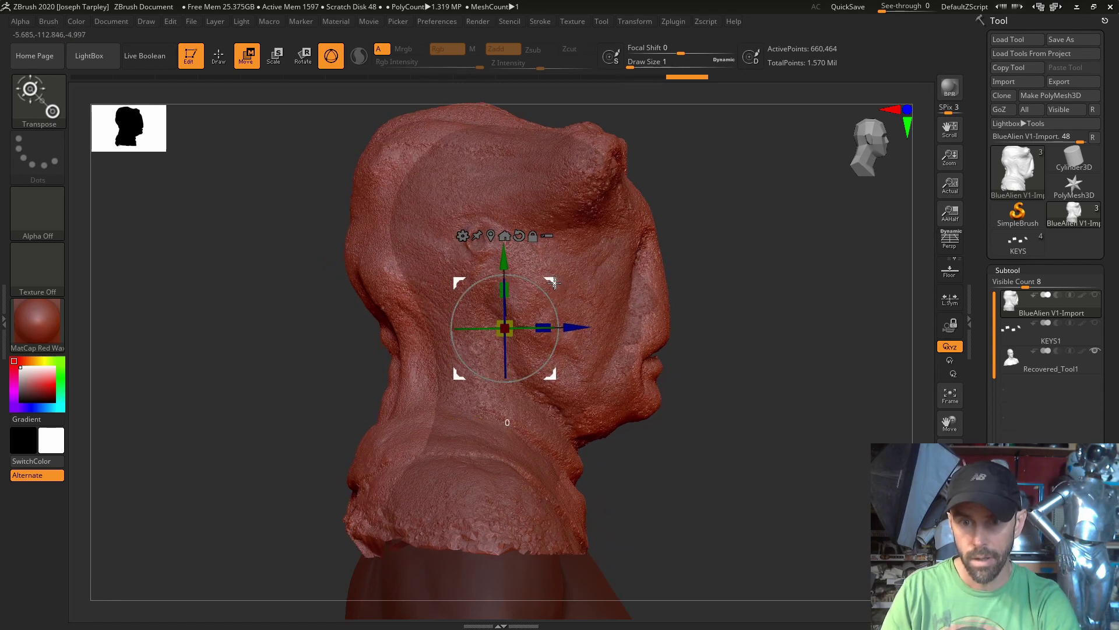
drag(554, 283, 593, 315)
drag(506, 329, 513, 315)
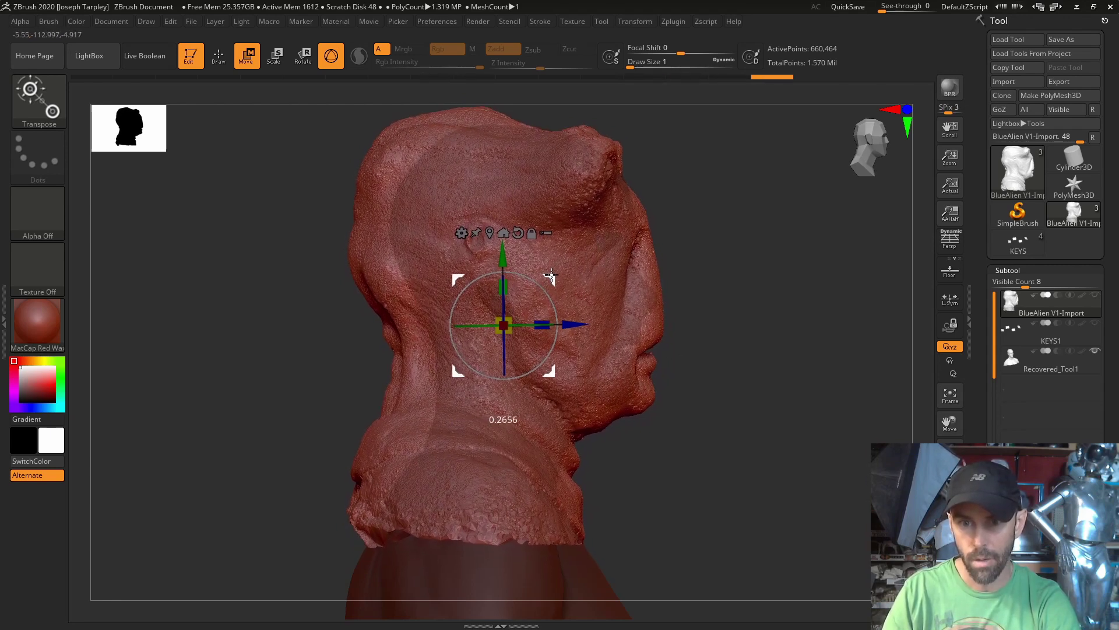
drag(551, 276, 552, 272)
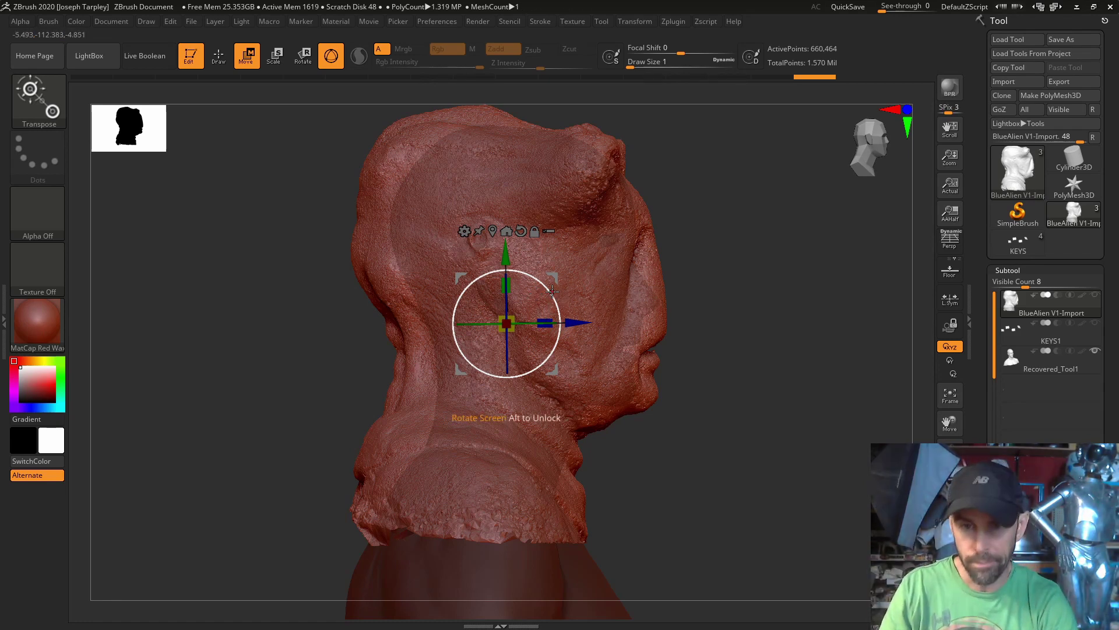
drag(559, 306, 553, 273)
- Slide the mask left along the gizmo's X axis to centre it over the bust
shift+drag(707, 250, 701, 250)
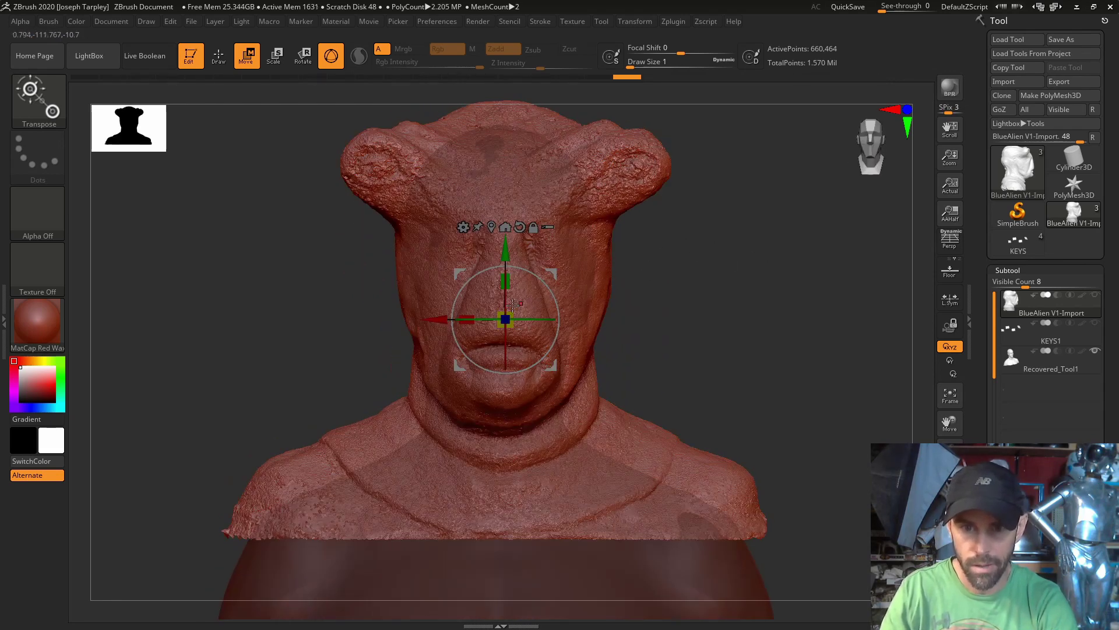
drag(436, 319, 433, 317)
drag(667, 279, 706, 269)
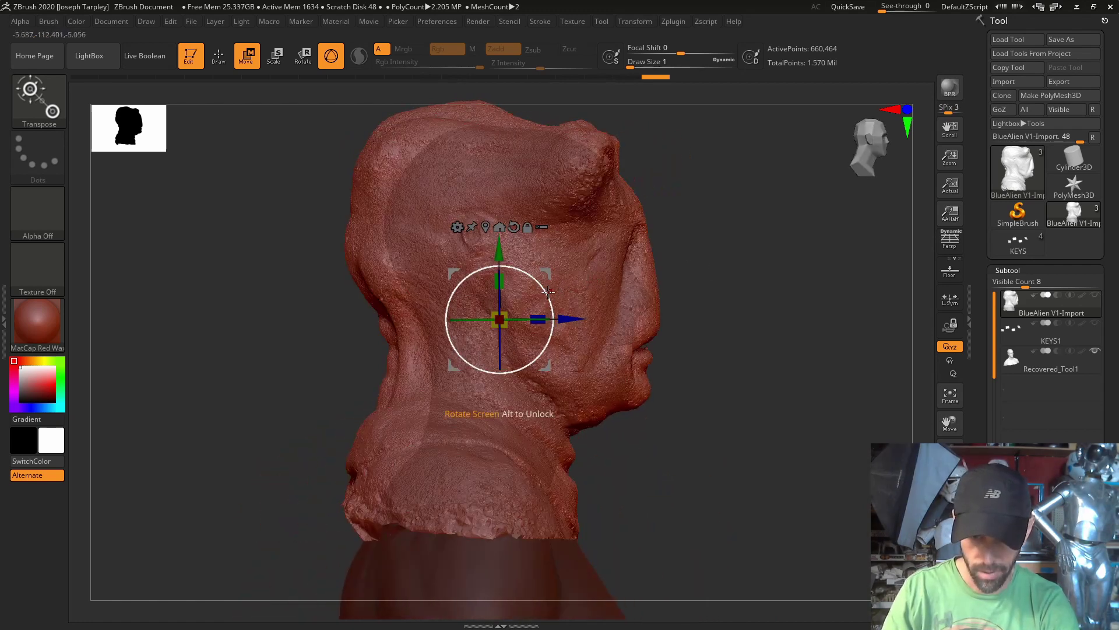
drag(548, 292, 548, 294)
- Check the mask's fit from front, three-quarter and side views, then return to Draw mode
shift+drag(735, 251, 759, 244)
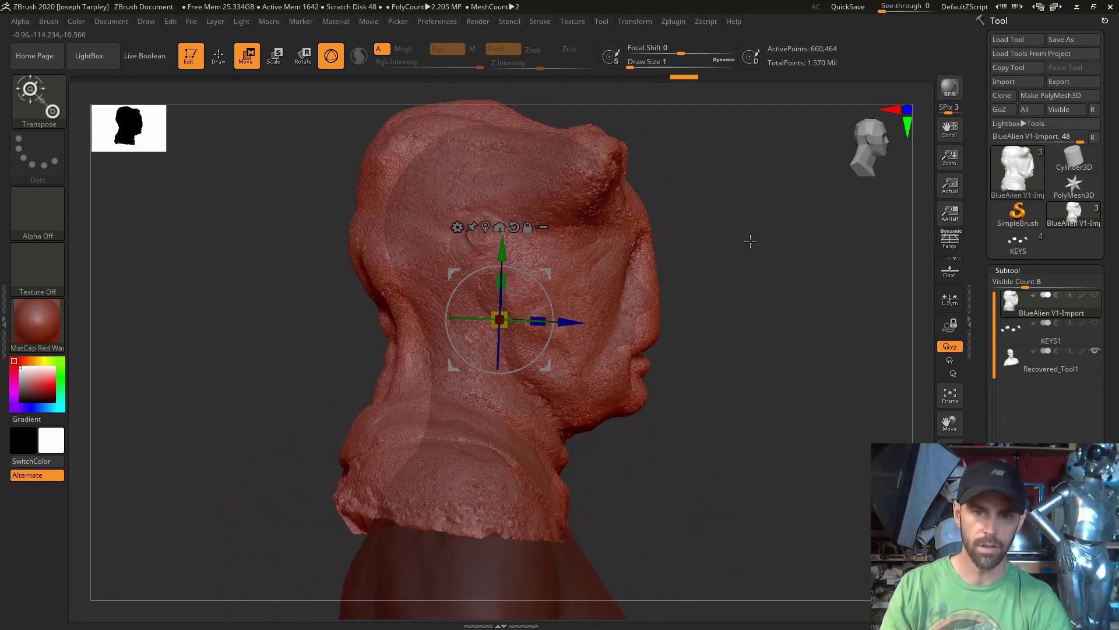
drag(766, 362, 781, 359)
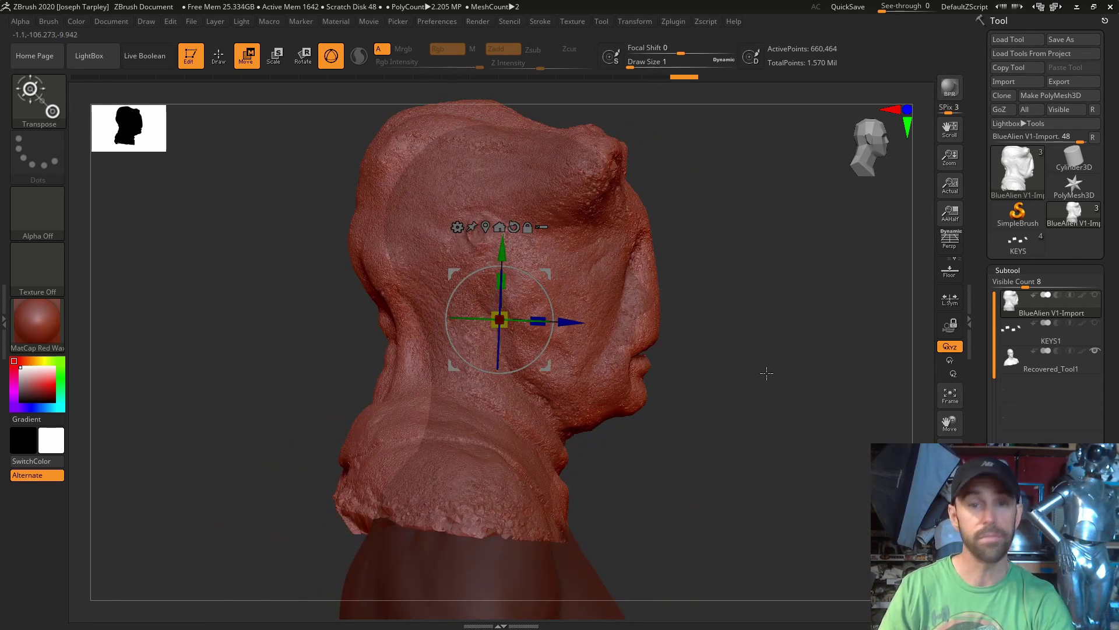
drag(768, 373, 731, 361)
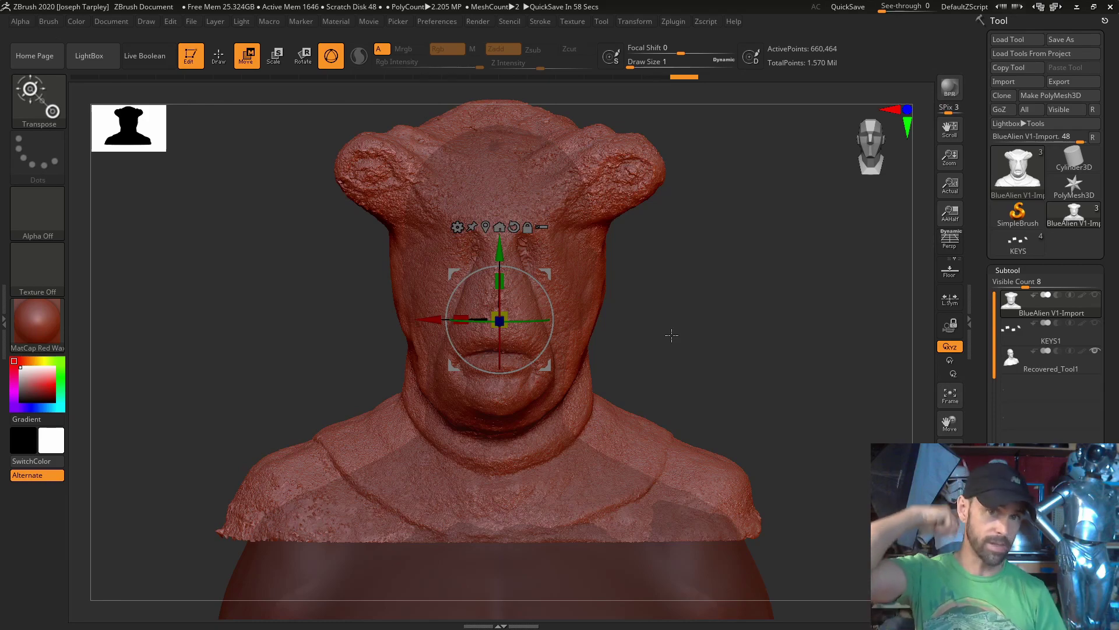
drag(609, 271, 592, 383)
drag(701, 338, 706, 293)
mouse_move(697, 250)
mouse_down()
mouse_move(744, 300)
mouse_move(729, 324)
mouse_move(689, 270)
mouse_up()
key(q)
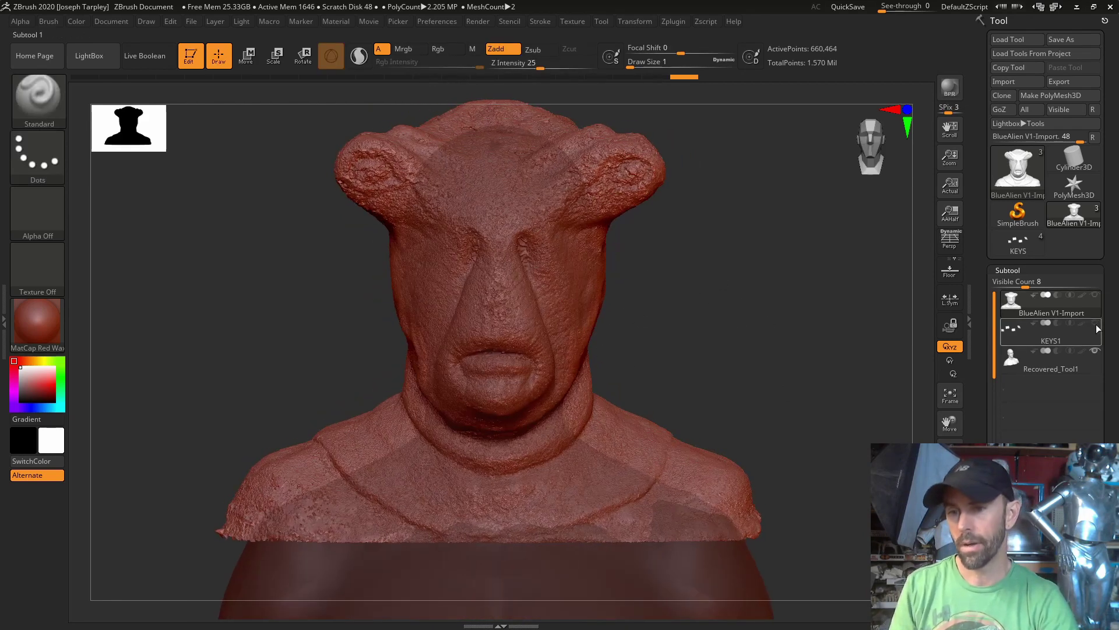
- Hide the life-cast bust and save the mask as BlueAlien V2 in Blue Alien Mask Photos
click(1096, 354)
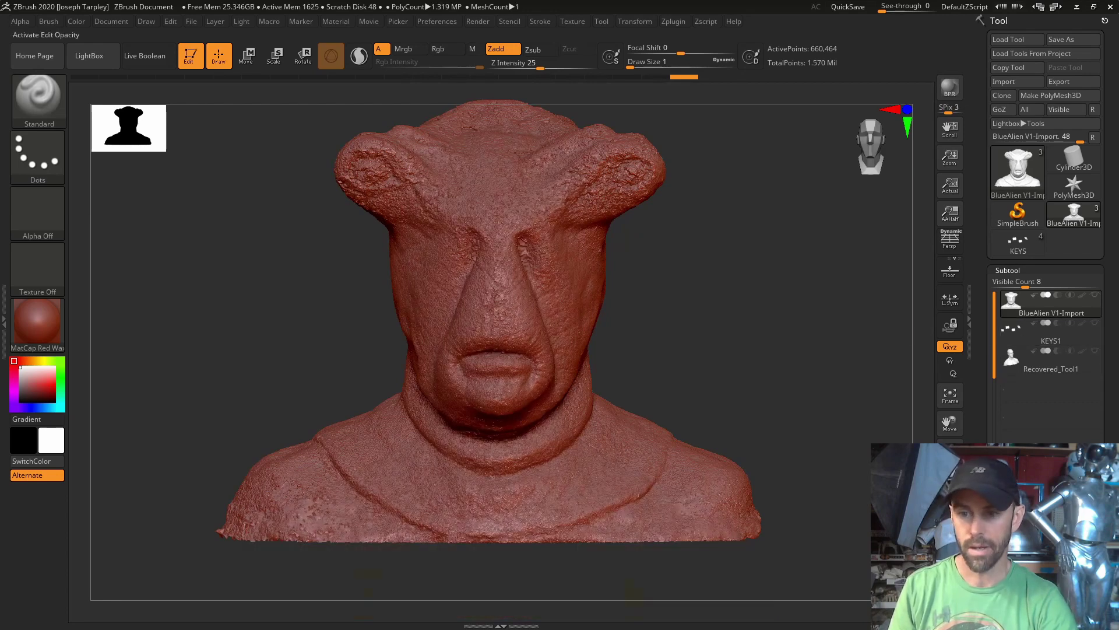
drag(783, 302, 799, 350)
click(1089, 41)
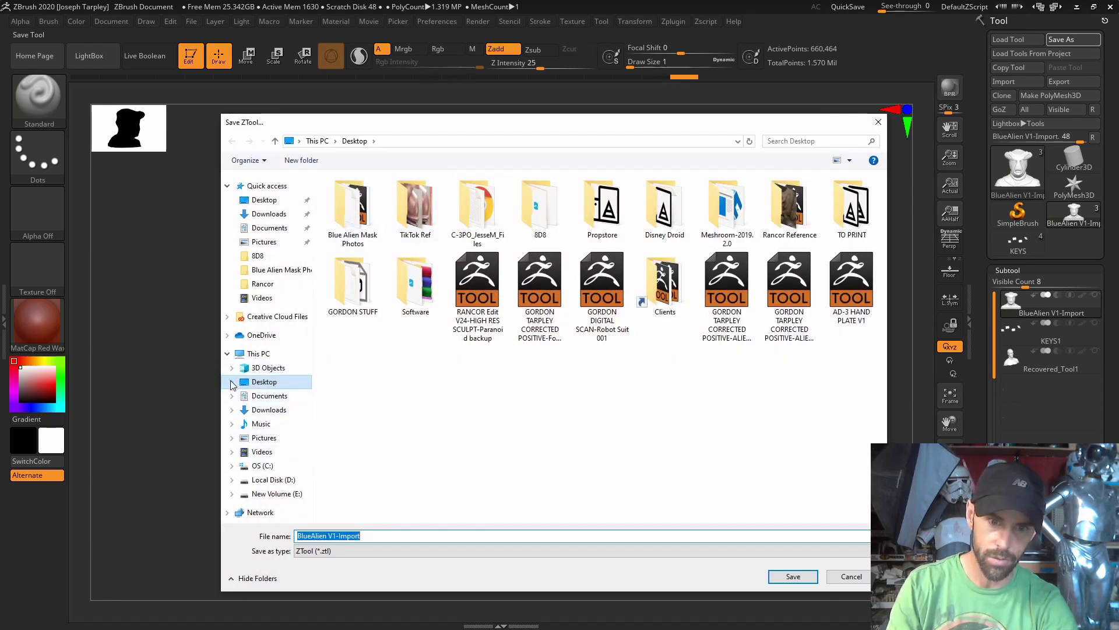
click(232, 382)
click(273, 373)
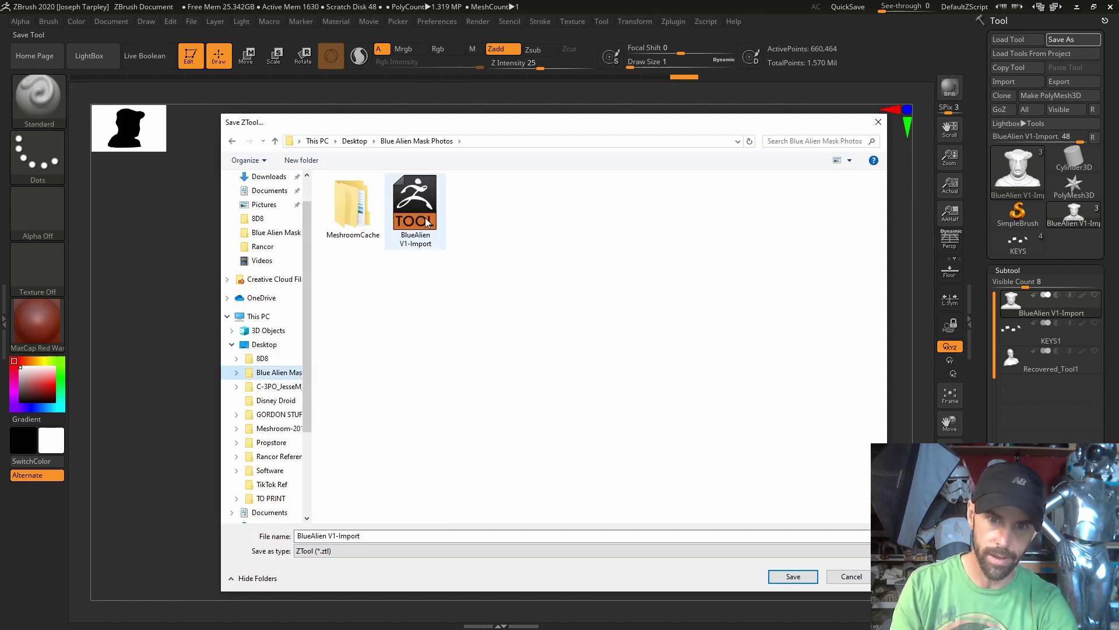
click(434, 237)
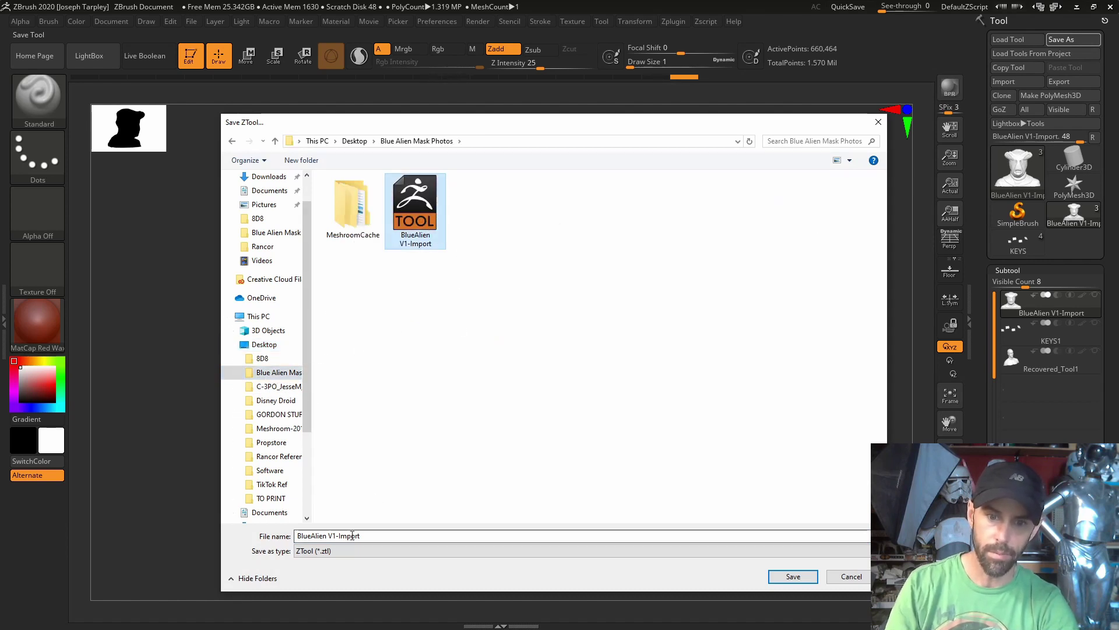
click(332, 535)
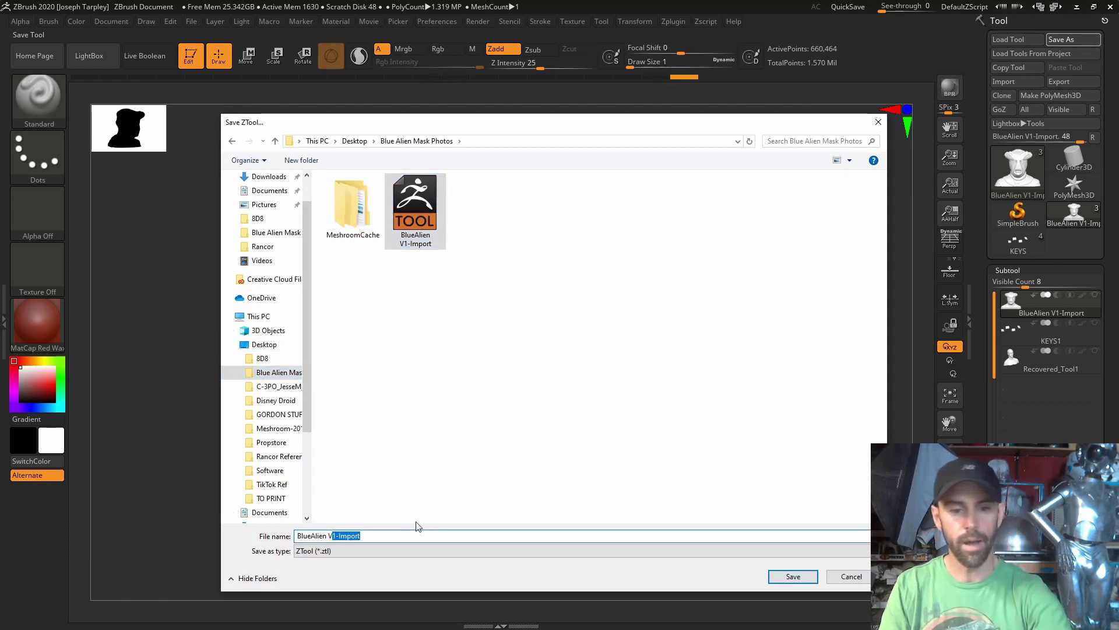
text(2)
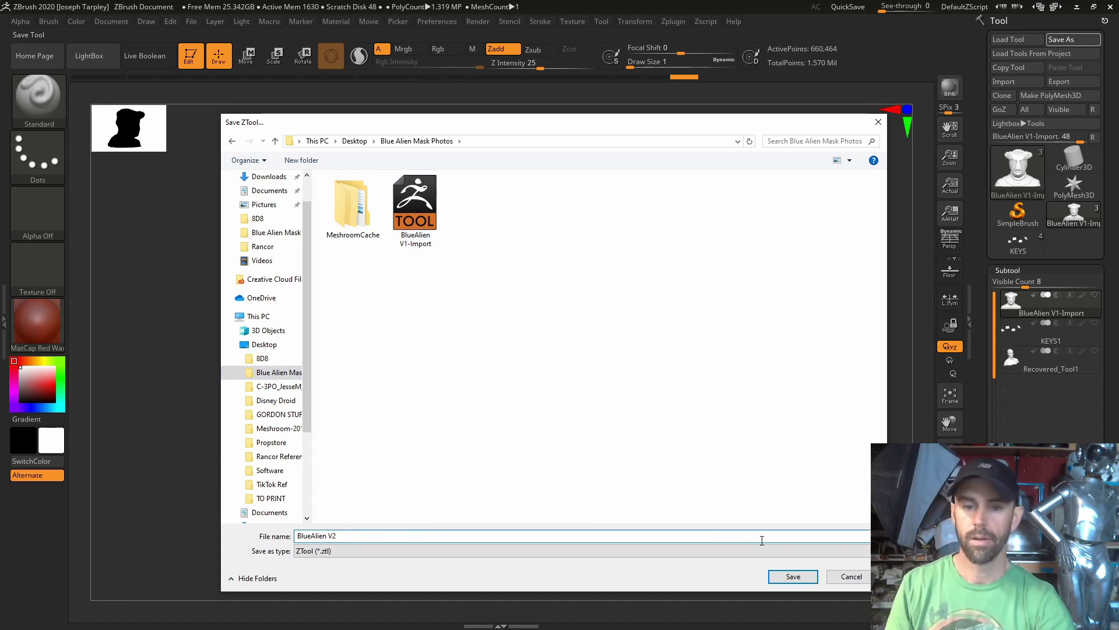
click(793, 576)
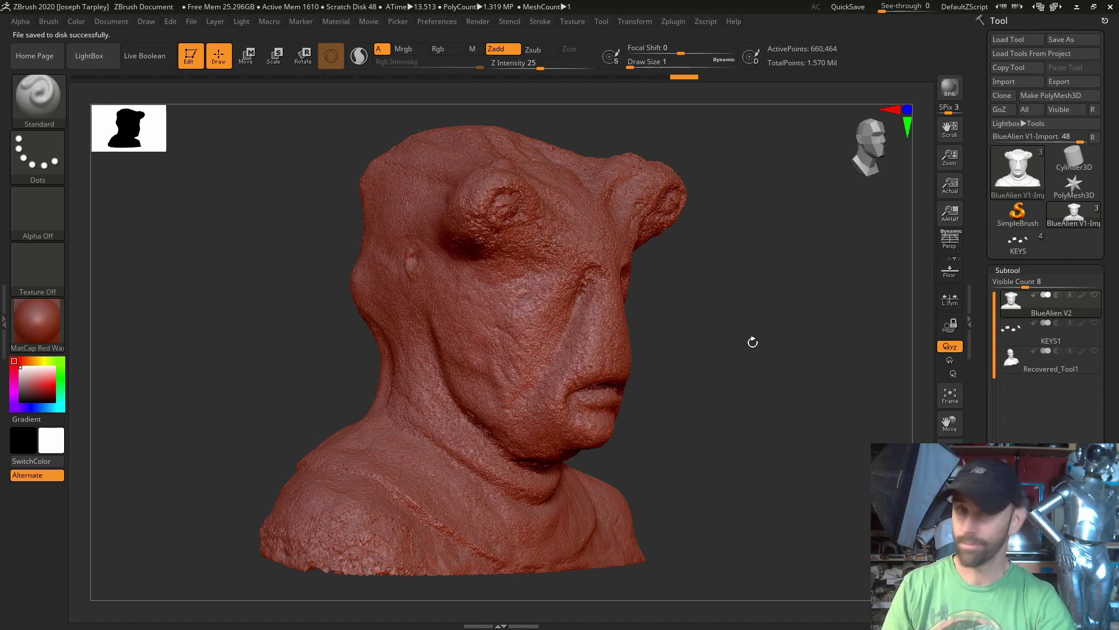
- Save another version of the mask as BlueAlien V3 in the same folder
mouse_move(753, 342)
mouse_down()
mouse_move(710, 335)
mouse_move(732, 292)
mouse_move(737, 320)
mouse_up()
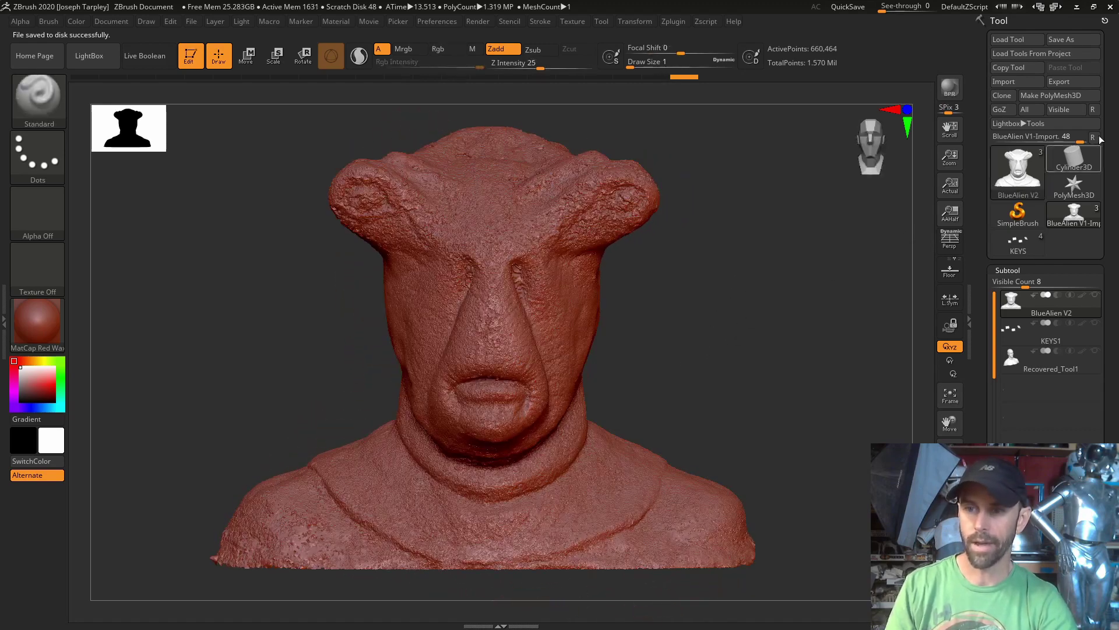
click(1062, 40)
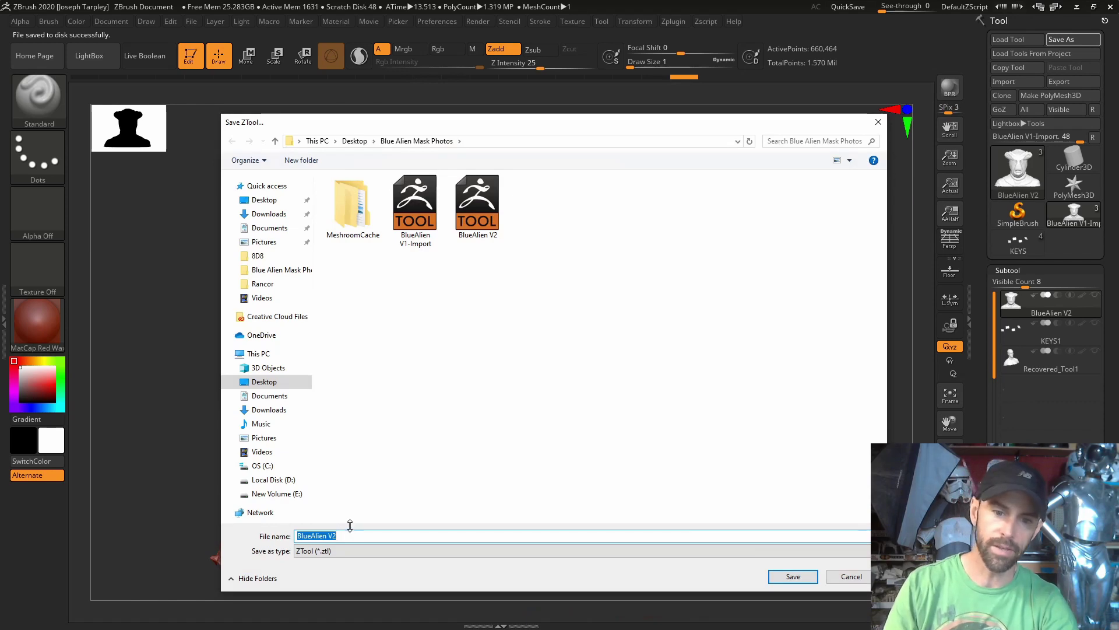
click(332, 535)
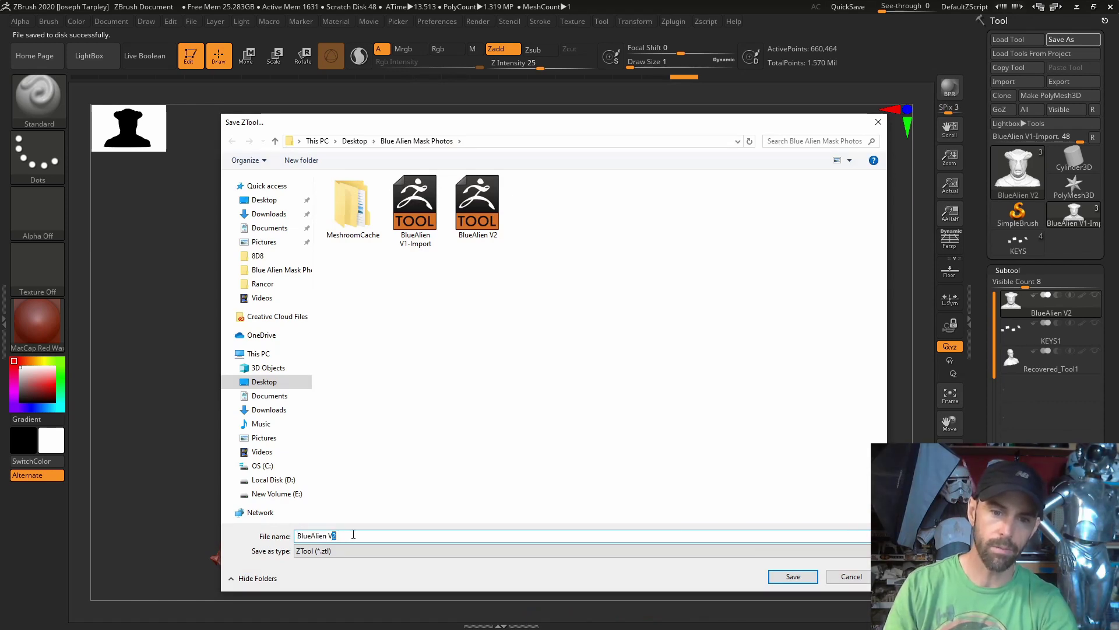
click(793, 576)
drag(741, 327, 752, 390)
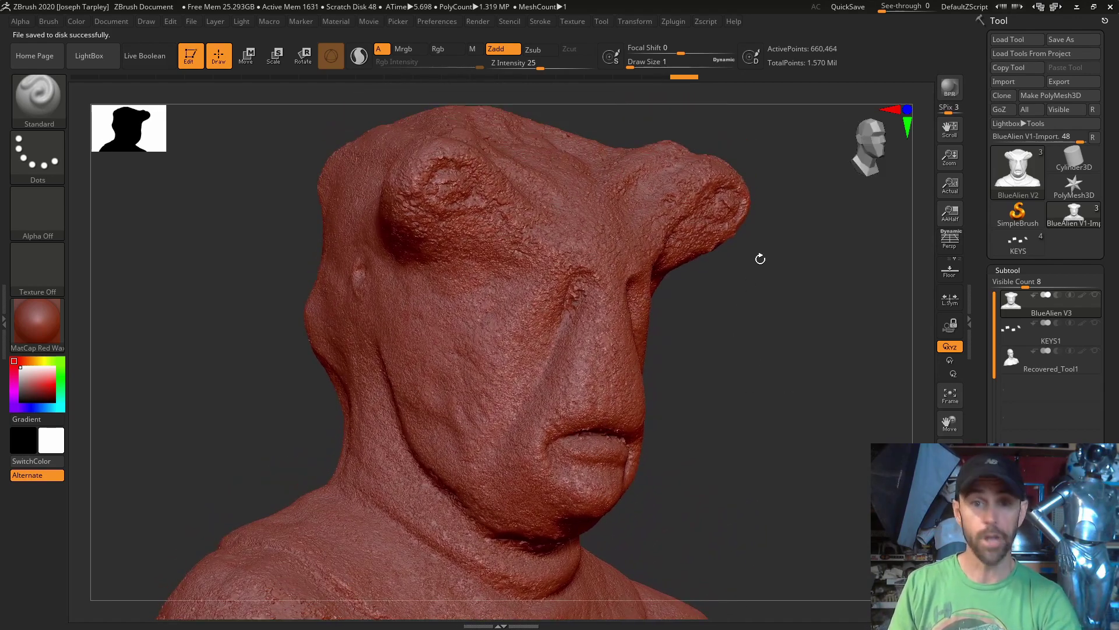
drag(760, 255, 805, 405)
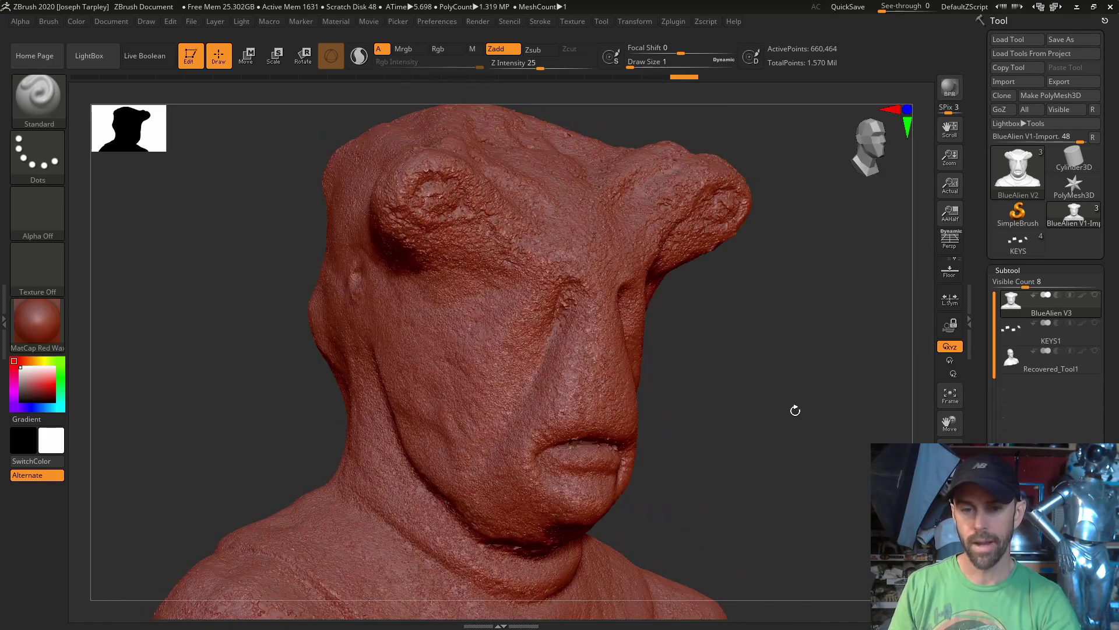
mouse_move(732, 316)
mouse_down()
mouse_move(762, 292)
mouse_move(782, 233)
mouse_move(758, 285)
mouse_move(769, 307)
mouse_move(760, 350)
mouse_move(762, 332)
mouse_move(740, 304)
mouse_up()
mouse_move(174, 417)
ctrl+shift+mouse_down()
mouse_move(289, 550)
mouse_move(461, 403)
ctrl+shift+mouse_up()
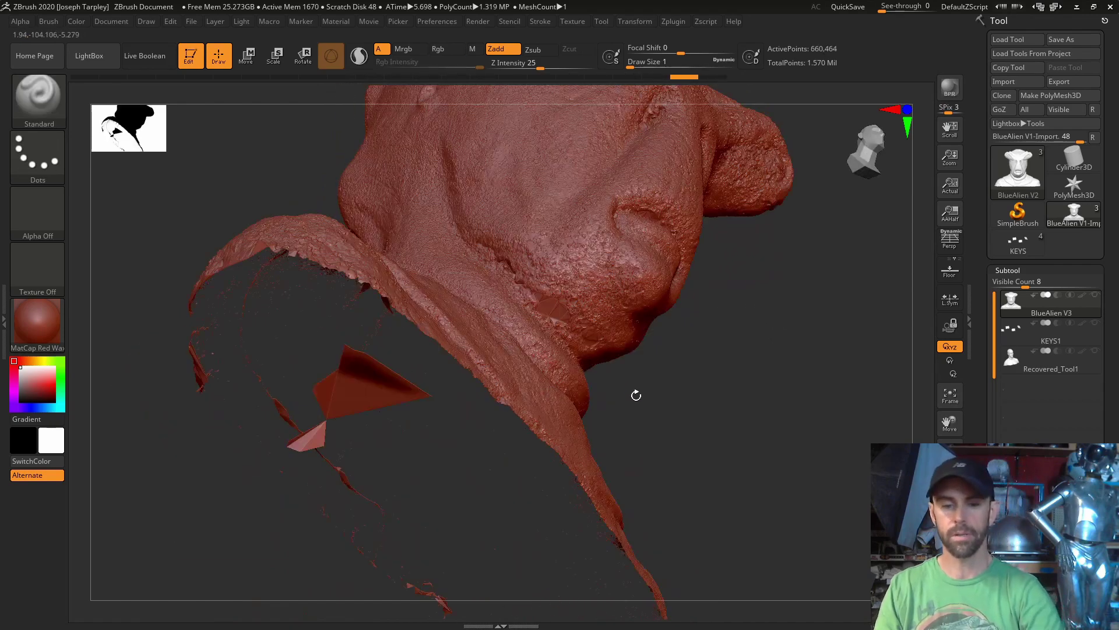
key(b)
key(s)
key(r)
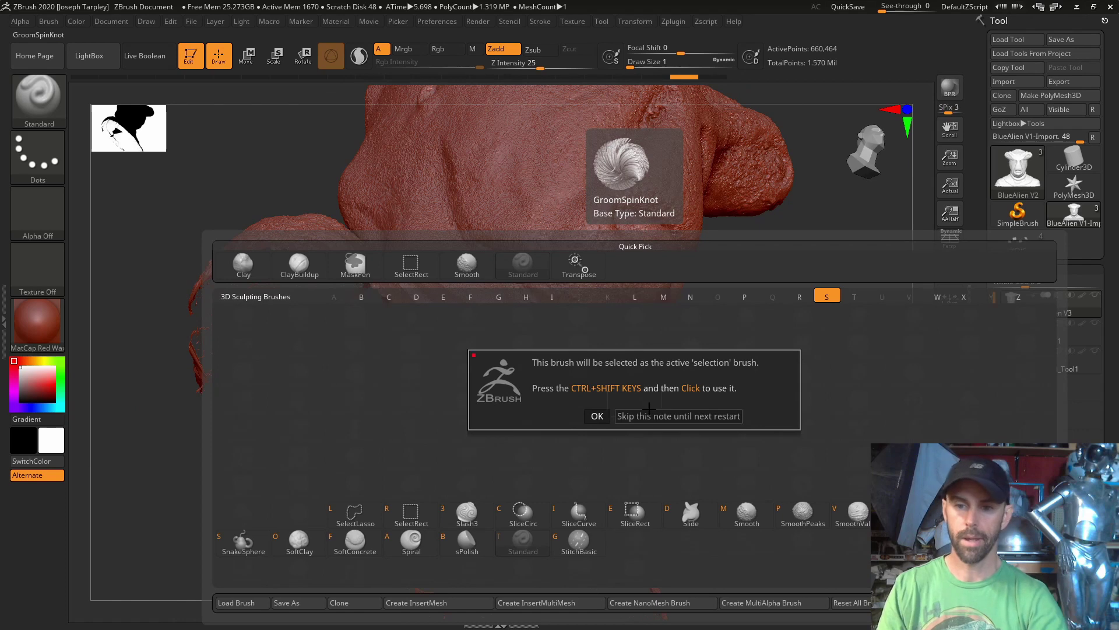
click(651, 411)
drag(775, 362, 387, 464)
mouse_move(222, 478)
ctrl+shift+mouse_down()
mouse_move(400, 429)
mouse_move(300, 312)
mouse_move(201, 492)
ctrl+shift+mouse_up()
mouse_move(204, 495)
mouse_down()
mouse_move(247, 510)
mouse_move(420, 502)
mouse_up()
mouse_move(712, 469)
ctrl+shift+mouse_down()
mouse_move(798, 357)
mouse_move(626, 420)
mouse_move(706, 472)
mouse_move(752, 480)
mouse_move(770, 417)
ctrl+shift+mouse_up()
ctrl+shift+drag(765, 476, 765, 489)
mouse_move(767, 446)
ctrl+shift+mouse_down()
mouse_move(767, 513)
mouse_move(727, 465)
mouse_move(799, 380)
mouse_move(787, 471)
mouse_move(799, 425)
mouse_move(462, 490)
ctrl+shift+mouse_up()
ctrl+shift+click(745, 457)
mouse_move(201, 502)
ctrl+shift+mouse_down()
mouse_move(344, 403)
mouse_move(204, 338)
ctrl+shift+mouse_up()
mouse_move(222, 429)
mouse_down()
mouse_move(440, 412)
mouse_move(487, 462)
mouse_move(790, 453)
mouse_move(772, 392)
mouse_move(799, 437)
mouse_move(790, 450)
mouse_up()
ctrl+shift+click(789, 453)
key(ctrl)
key(ctrl+z)
ctrl+shift+click(790, 450)
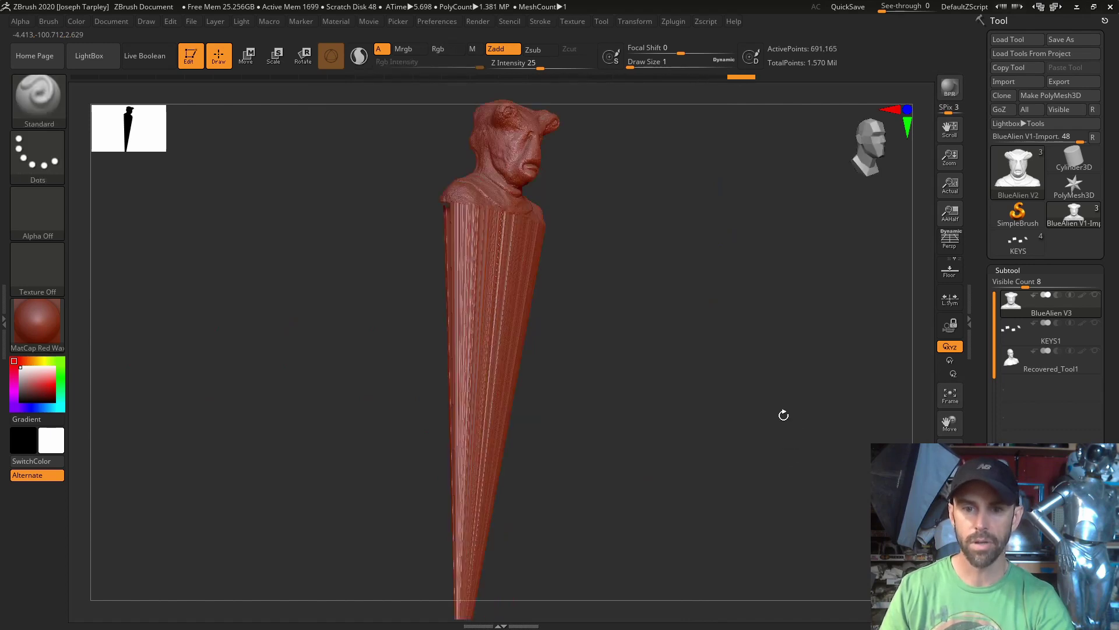
key(ctrl+z)
key(ctrl+z)
mouse_move(785, 404)
mouse_down()
mouse_move(780, 439)
mouse_move(769, 398)
mouse_up()
alt+drag(741, 326, 720, 447)
mouse_move(384, 300)
ctrl+shift+mouse_down()
mouse_move(493, 378)
mouse_move(505, 177)
mouse_move(412, 293)
ctrl+shift+mouse_up()
drag(716, 399, 750, 382)
ctrl+shift+click(785, 372)
drag(983, 373, 978, 257)
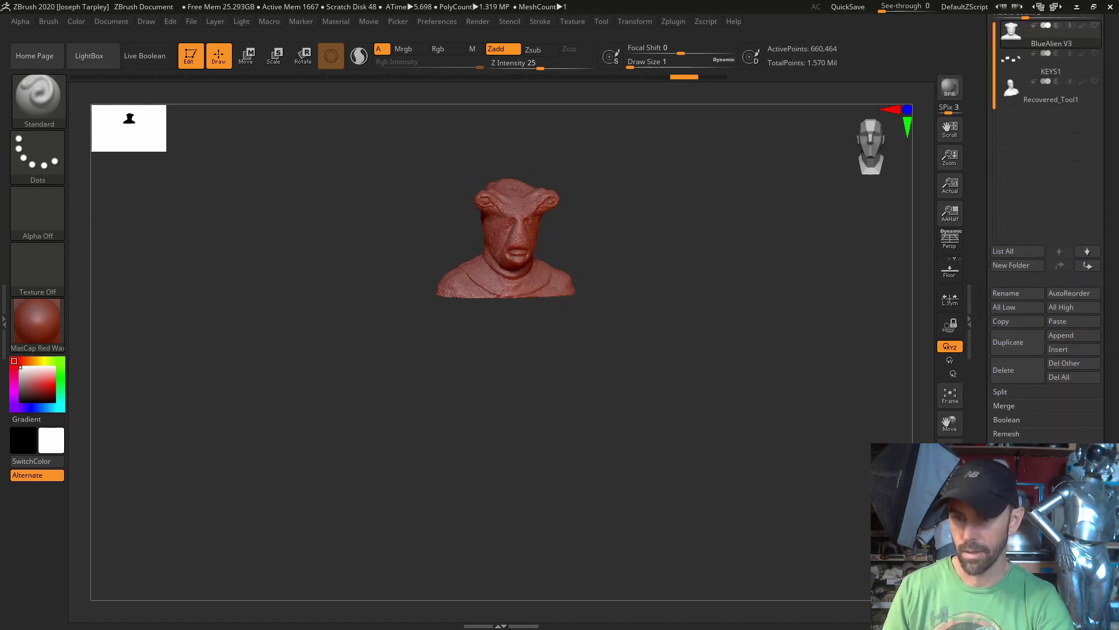
- Weld the mask bust's duplicate points with Geometry > Modify Topology > WeldPoints
click(1013, 496)
click(1040, 254)
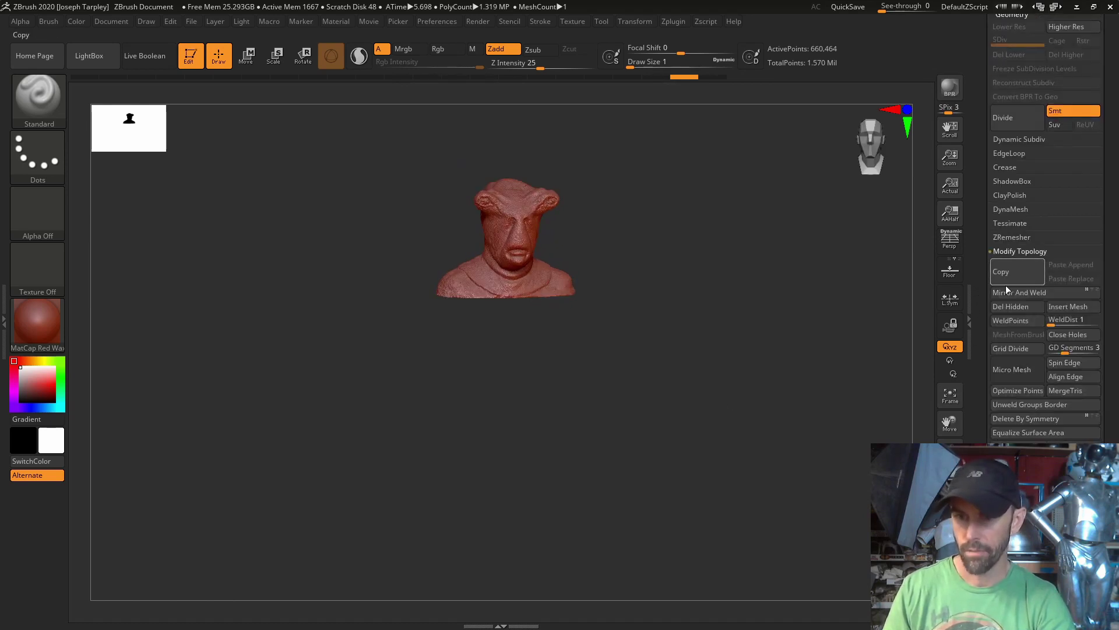
click(1025, 320)
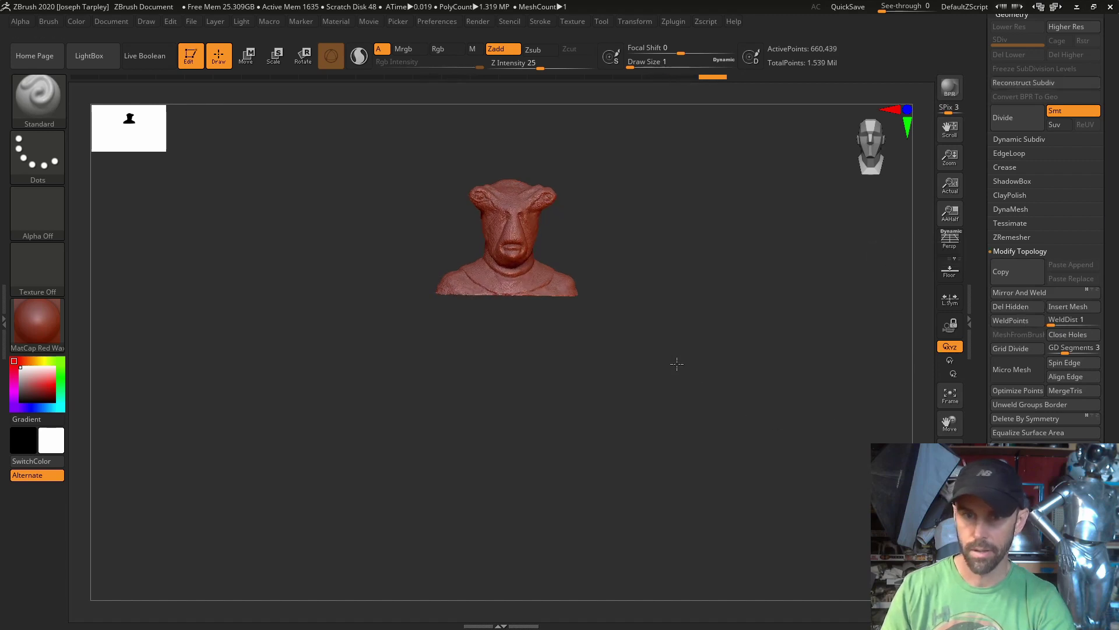
- Lasso-hide the bust so only the small stray fragments below the shoulders stay visible
drag(679, 372, 694, 352)
ctrl+shift+drag(705, 350, 761, 284)
mouse_move(620, 338)
ctrl+shift+mouse_down()
mouse_move(596, 168)
mouse_move(597, 354)
ctrl+shift+mouse_up()
mouse_move(671, 345)
mouse_down()
mouse_move(665, 309)
mouse_move(618, 320)
mouse_move(689, 387)
mouse_up()
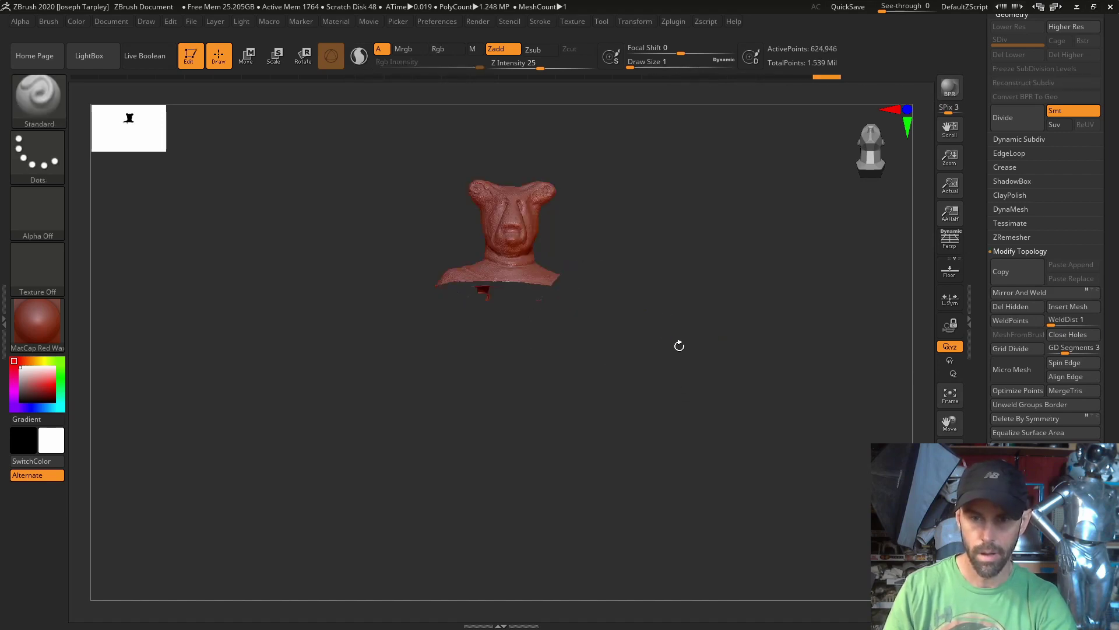
alt+drag(682, 301, 480, 361)
mouse_move(477, 426)
mouse_down()
mouse_move(482, 460)
mouse_move(467, 431)
mouse_move(560, 462)
mouse_move(582, 445)
mouse_move(567, 409)
mouse_up()
drag(987, 425, 992, 210)
- Turn on Double display so the mesh renders double-sided, and inspect the stray pieces
scroll(1029, 241, down, 5)
scroll(1033, 300, up, 5)
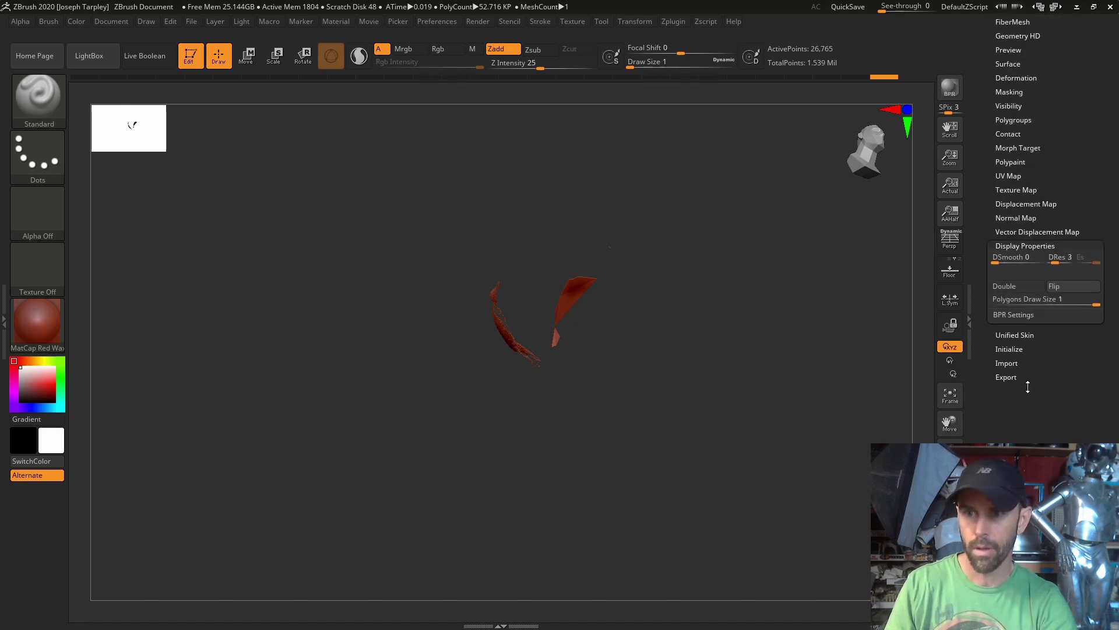
click(1022, 287)
drag(775, 388, 653, 442)
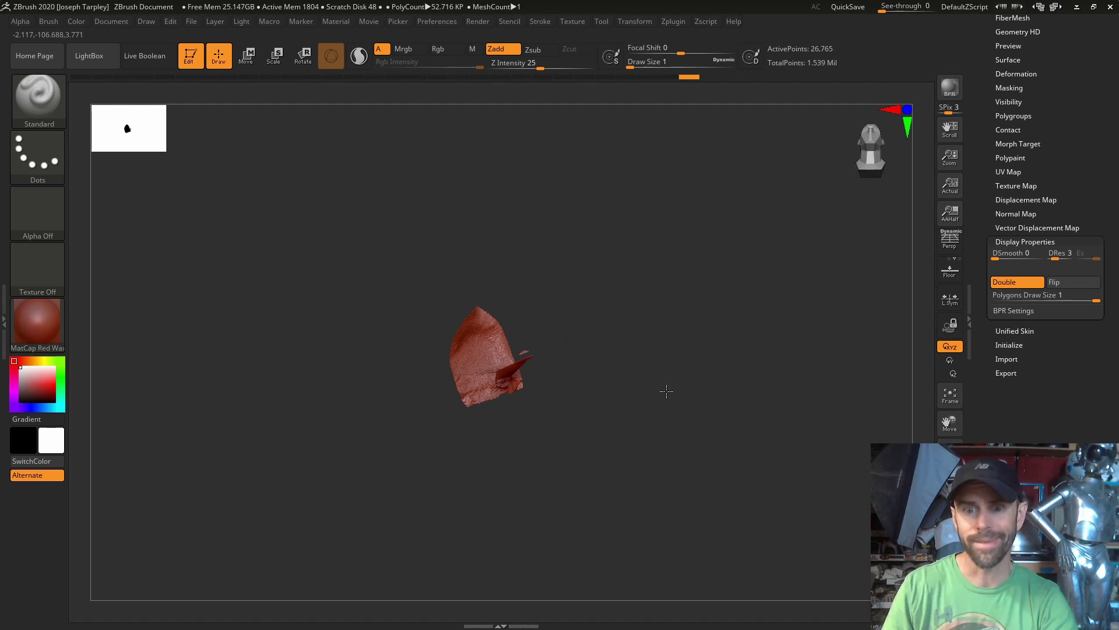
drag(674, 393, 697, 385)
mouse_move(866, 481)
mouse_down()
mouse_move(784, 465)
mouse_move(767, 367)
mouse_move(789, 405)
mouse_move(762, 408)
mouse_move(709, 357)
mouse_move(712, 295)
mouse_move(670, 220)
mouse_move(541, 293)
mouse_up()
- Isolate the tiny stray piece, then invert visibility so only the rest of the bust shows
mouse_move(692, 313)
mouse_down()
mouse_move(735, 348)
mouse_move(781, 359)
mouse_move(647, 333)
mouse_up()
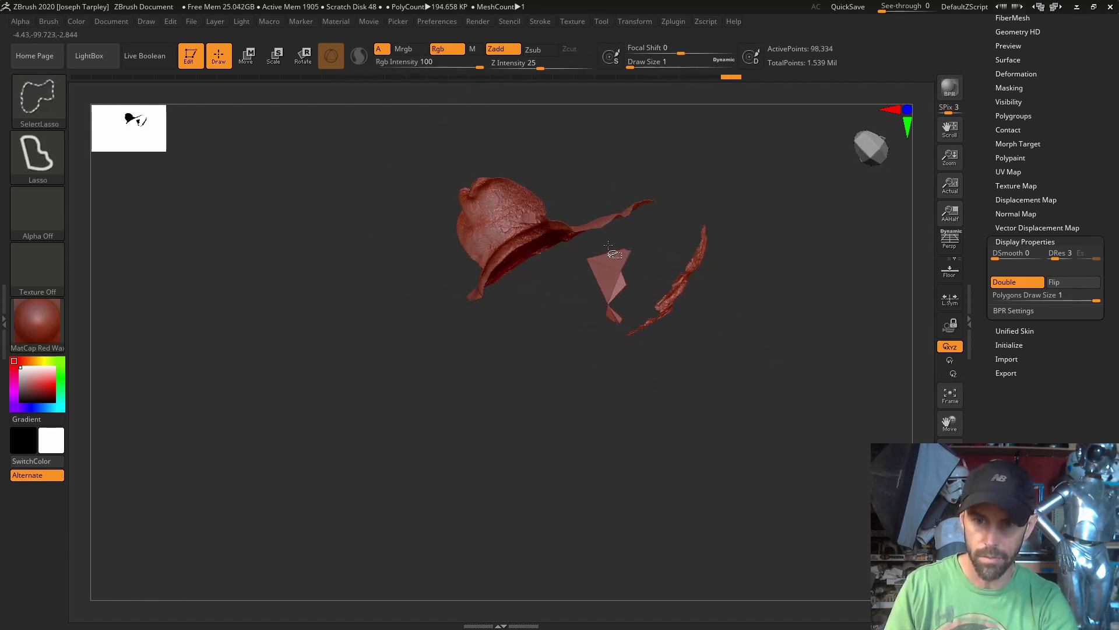
ctrl+alt+shift+drag(654, 242, 655, 243)
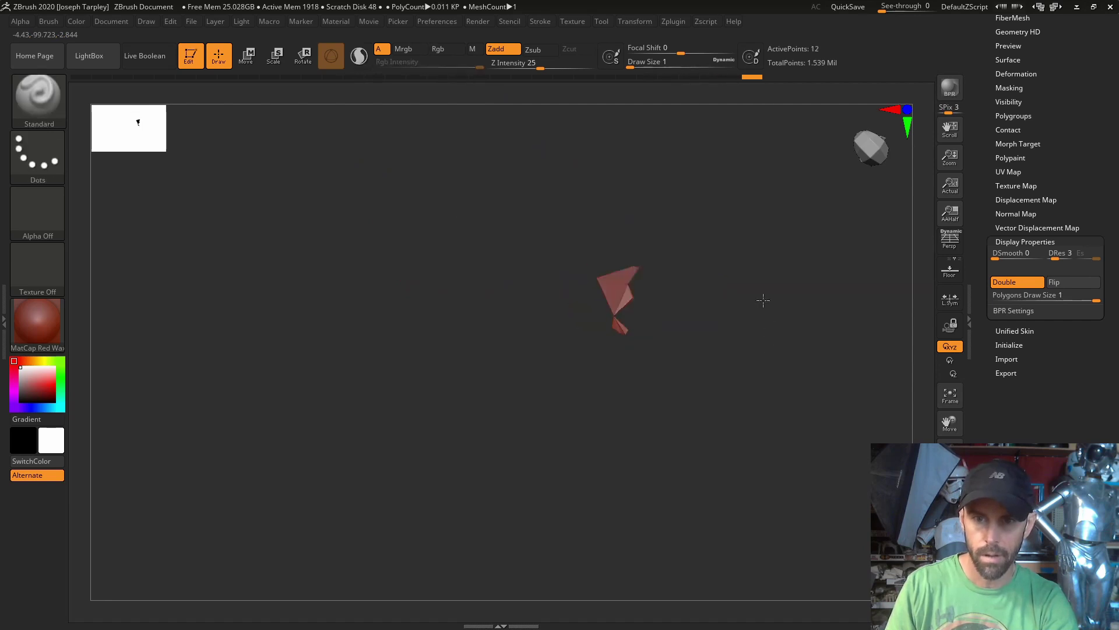
mouse_move(762, 279)
mouse_down()
mouse_move(683, 260)
mouse_move(697, 317)
mouse_move(728, 305)
mouse_move(767, 330)
mouse_move(717, 330)
mouse_up()
ctrl+shift+click(801, 419)
key(f)
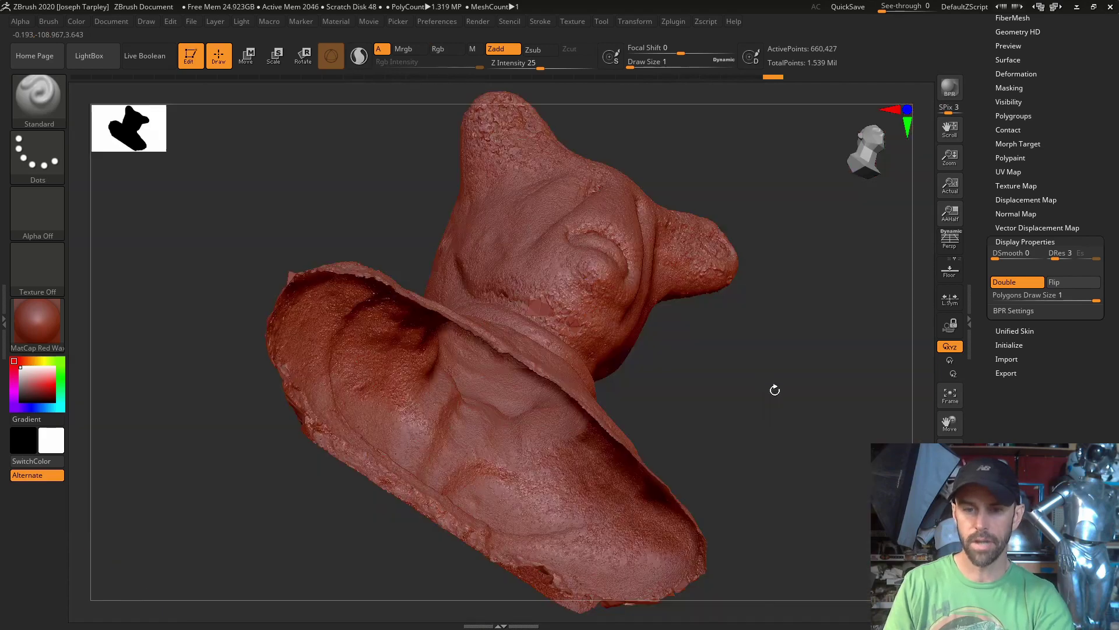
drag(765, 401, 781, 443)
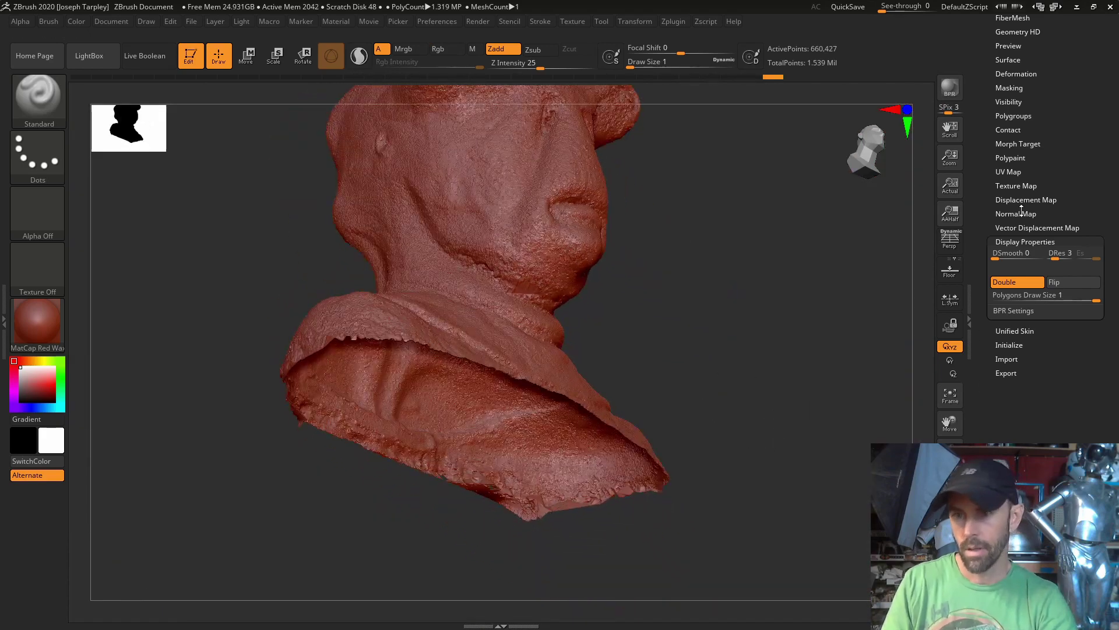
- Delete the hidden stray piece with Del Hidden, leaving the whole bust at 660,427 points
scroll(988, 160, up, 3)
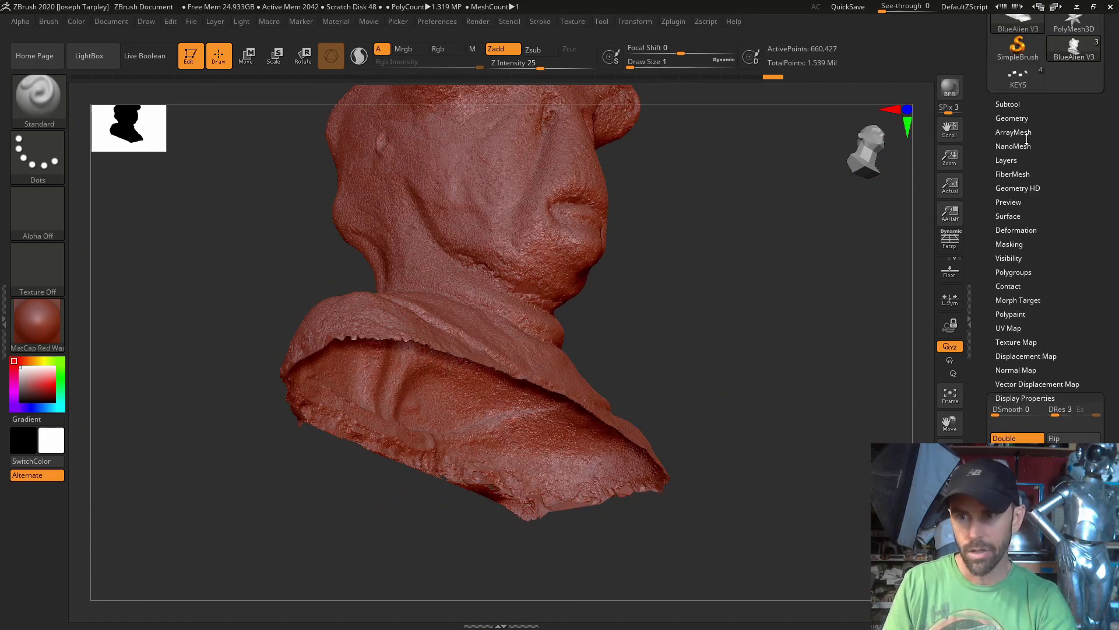
click(1011, 119)
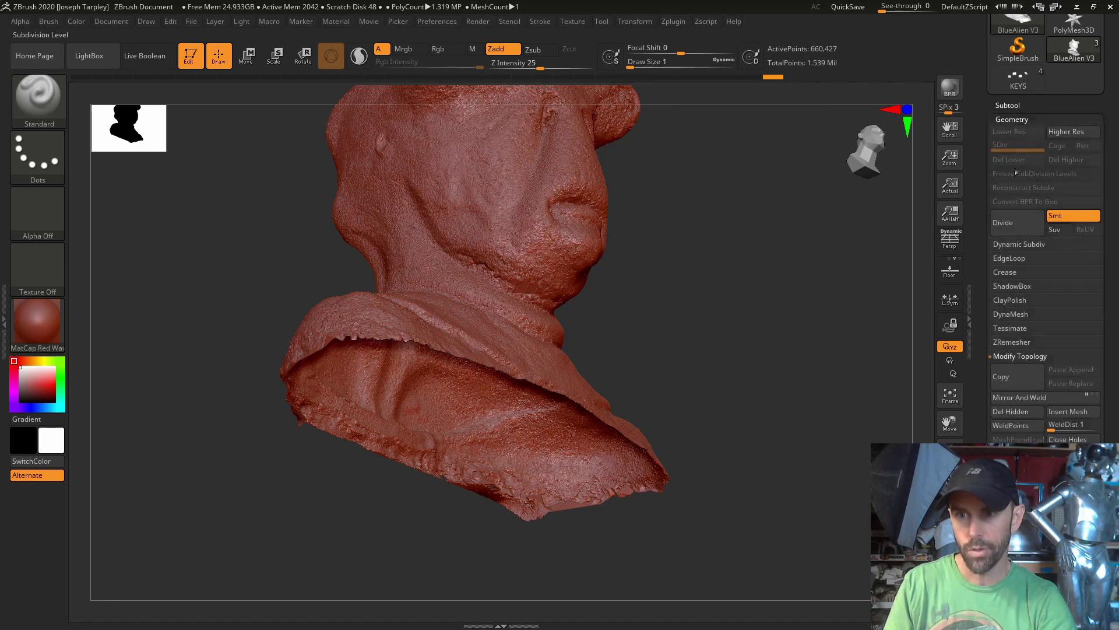
click(1015, 413)
mouse_move(775, 484)
mouse_down()
mouse_move(767, 462)
mouse_move(782, 427)
mouse_move(762, 455)
mouse_move(775, 407)
mouse_move(845, 420)
mouse_move(831, 422)
mouse_up()
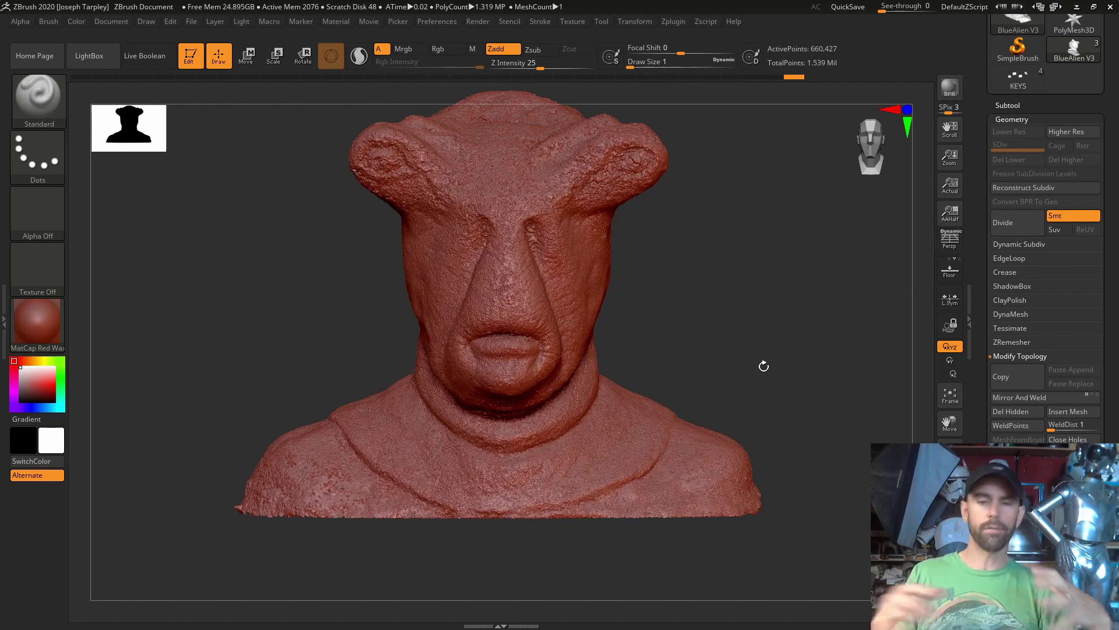
drag(653, 300, 454, 327)
- Enlarge the brush to Draw Size 576 and smooth rough patches on the shoulder
mouse_move(454, 328)
right_down()
mouse_move(292, 212)
mouse_move(370, 200)
mouse_move(347, 200)
mouse_move(348, 229)
mouse_move(310, 304)
right_up()
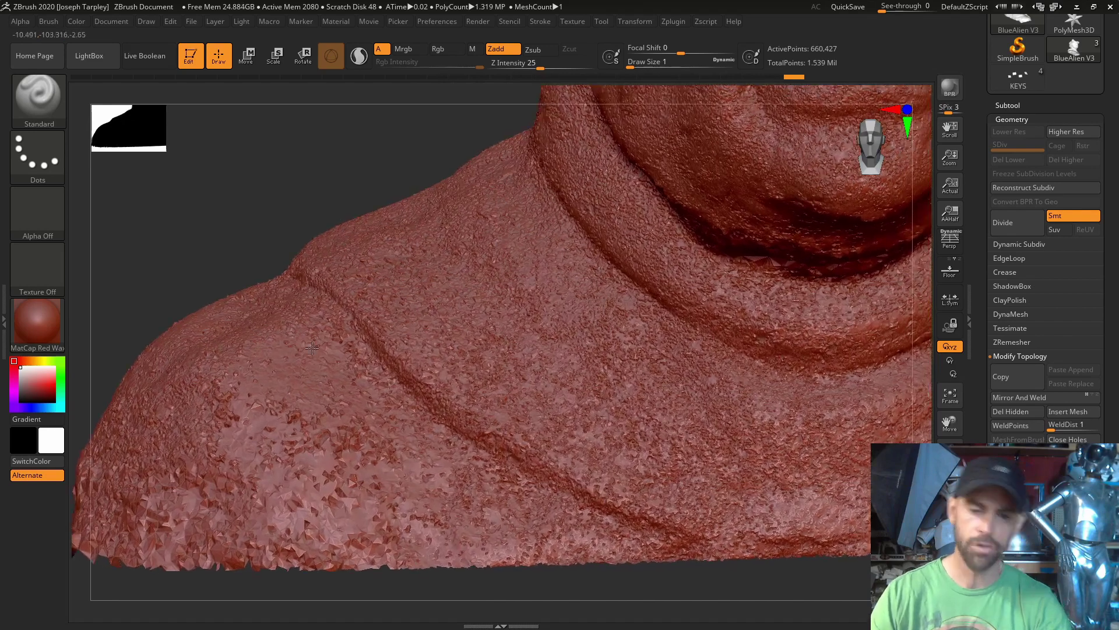
key(space)
drag(355, 365, 396, 375)
key(space)
shift+drag(321, 441, 275, 481)
mouse_move(264, 354)
shift+mouse_down()
mouse_move(233, 496)
mouse_move(228, 382)
shift+mouse_up()
right_drag(219, 326, 262, 353)
shift+drag(214, 299, 187, 280)
drag(517, 558, 475, 561)
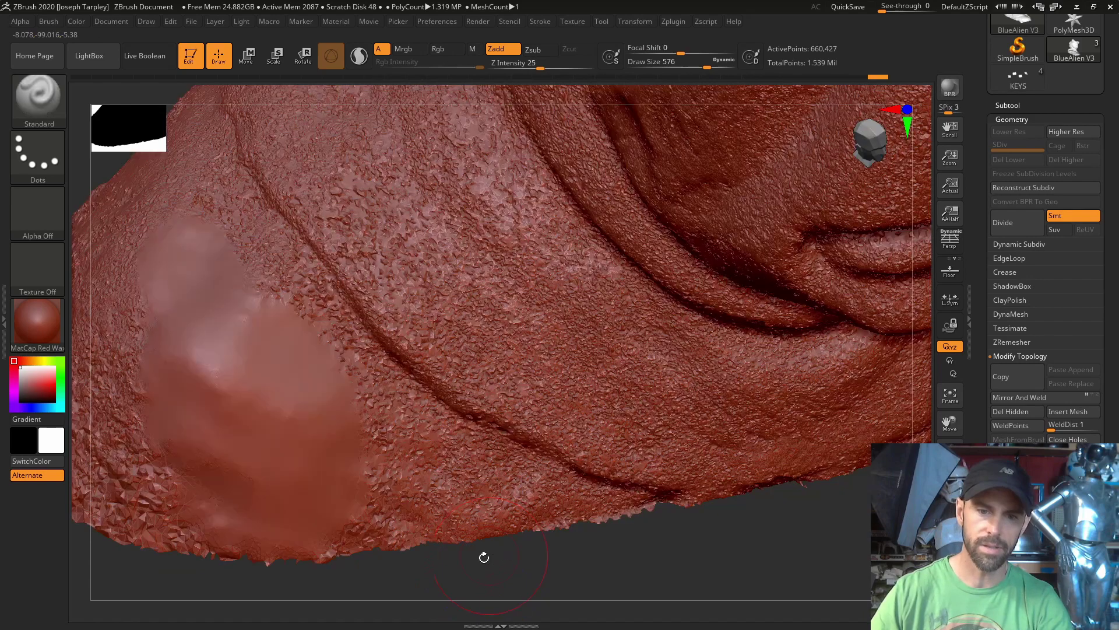
shift+drag(373, 415, 425, 490)
- Smooth the lower-left shoulder and underside facets, undoing one unwanted stroke
drag(612, 569, 743, 579)
shift+drag(362, 318, 315, 370)
drag(227, 344, 211, 298)
drag(209, 276, 238, 286)
mouse_move(350, 425)
shift+mouse_down()
mouse_move(384, 448)
mouse_move(412, 505)
mouse_move(306, 491)
mouse_move(335, 513)
shift+mouse_up()
mouse_move(271, 303)
alt+mouse_down()
mouse_move(263, 333)
mouse_move(290, 250)
mouse_move(291, 186)
alt+mouse_up()
key(ctrl+z)
mouse_move(198, 361)
shift+mouse_down()
mouse_move(326, 508)
mouse_move(280, 548)
mouse_move(420, 560)
shift+mouse_up()
key(f)
- Smooth the right shoulder and upright shoulder edge, then reduce Draw Size to 408
drag(698, 490, 601, 525)
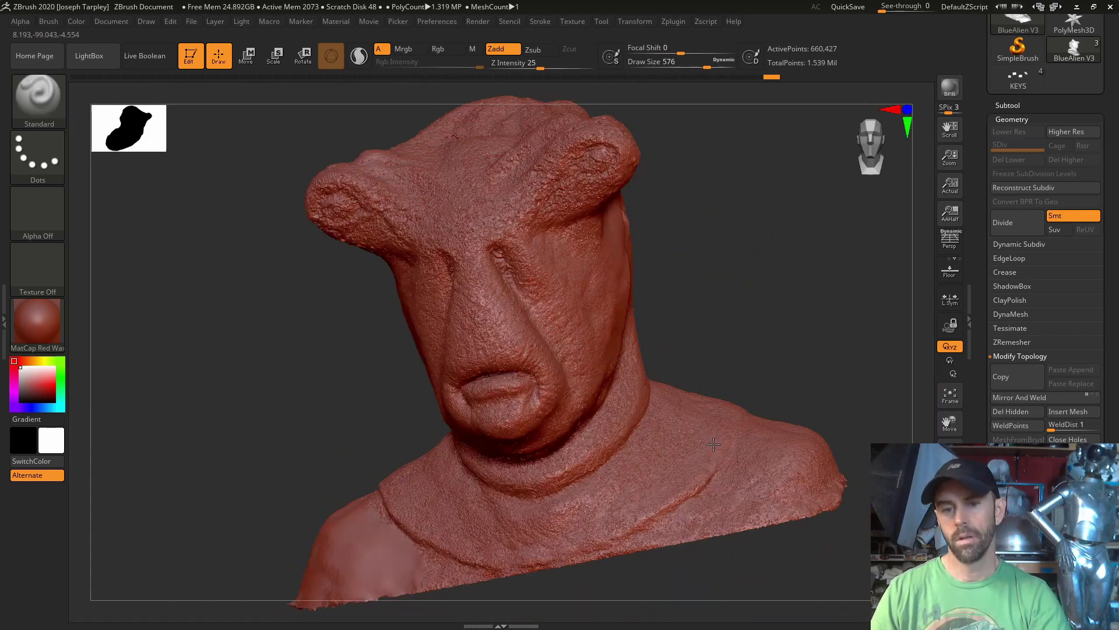
drag(717, 247, 626, 201)
drag(720, 277, 735, 350)
shift+drag(703, 370, 686, 431)
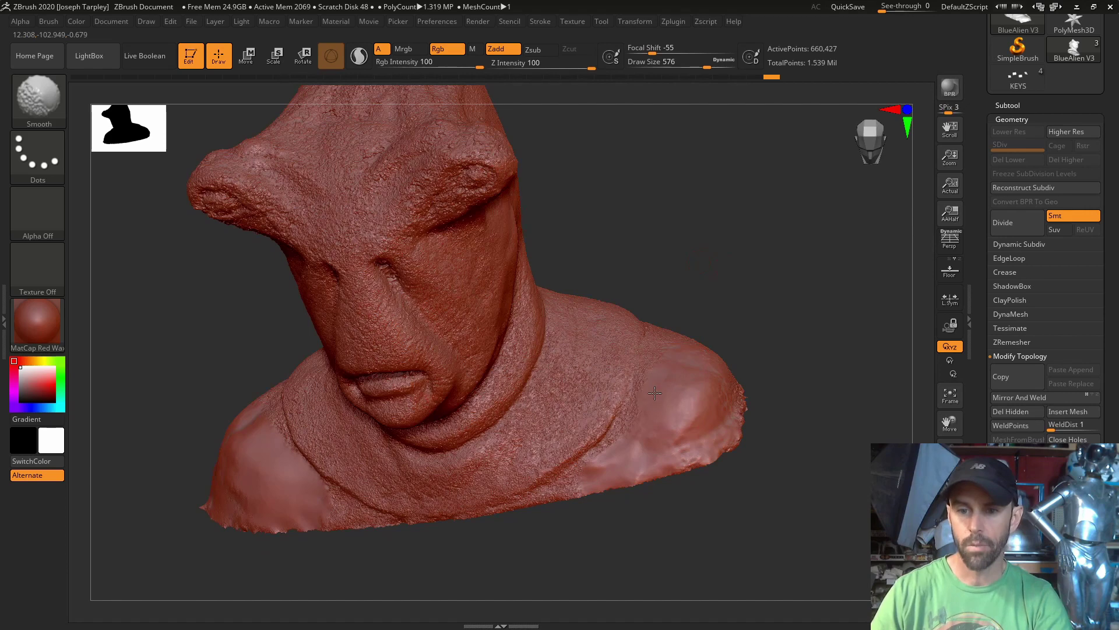
drag(628, 445, 699, 306)
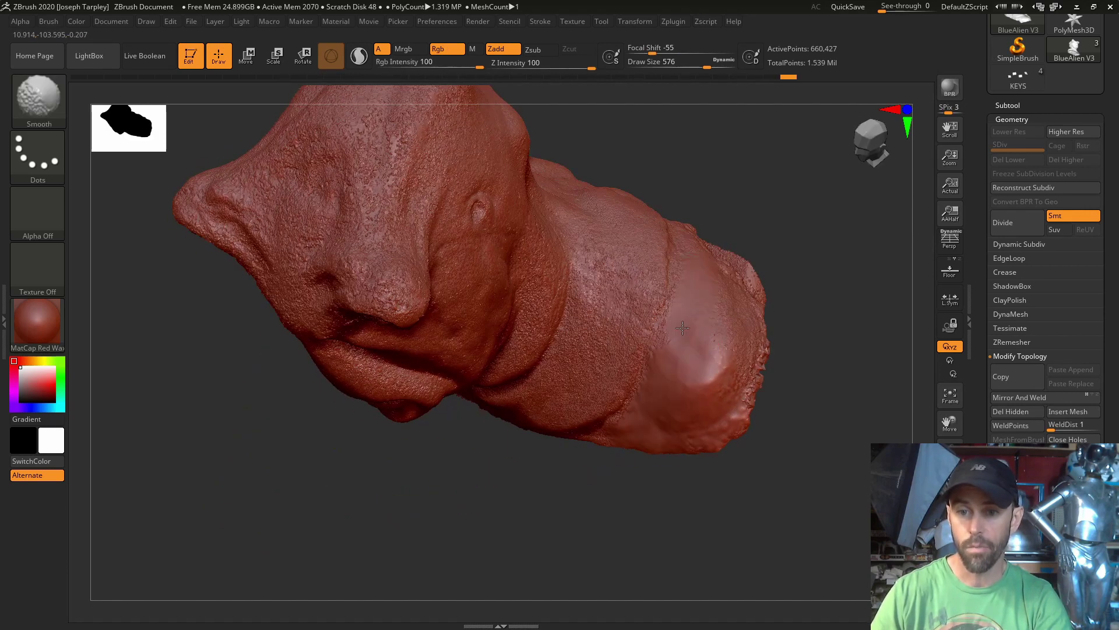
mouse_move(735, 382)
mouse_down()
mouse_move(782, 336)
mouse_move(764, 385)
mouse_move(678, 339)
mouse_move(651, 293)
mouse_move(656, 247)
mouse_up()
mouse_move(641, 199)
mouse_down()
mouse_move(709, 238)
mouse_move(707, 375)
mouse_move(655, 250)
mouse_move(617, 332)
mouse_up()
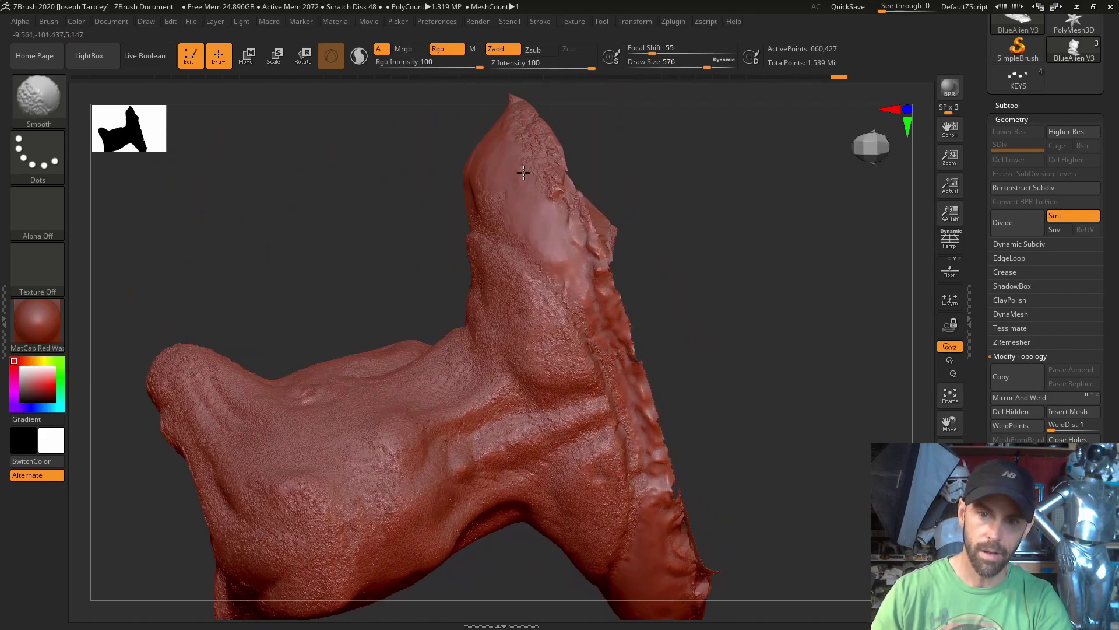
shift+drag(523, 152, 560, 183)
mouse_move(645, 200)
mouse_down()
mouse_move(667, 182)
mouse_move(678, 326)
mouse_up()
key(space)
drag(565, 425, 548, 425)
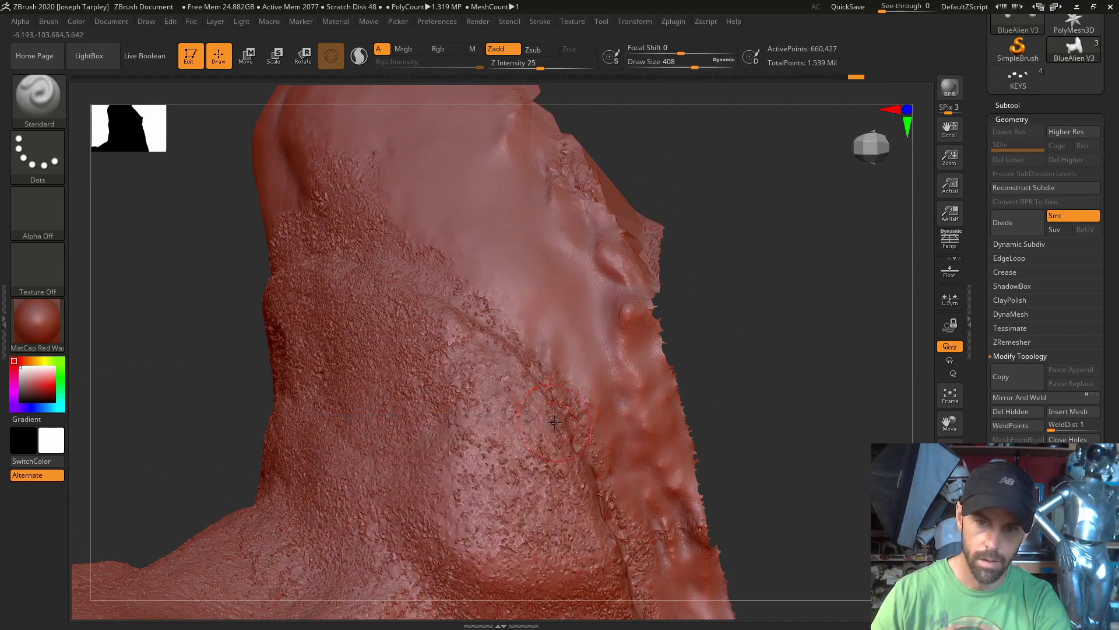
key(shift+space)
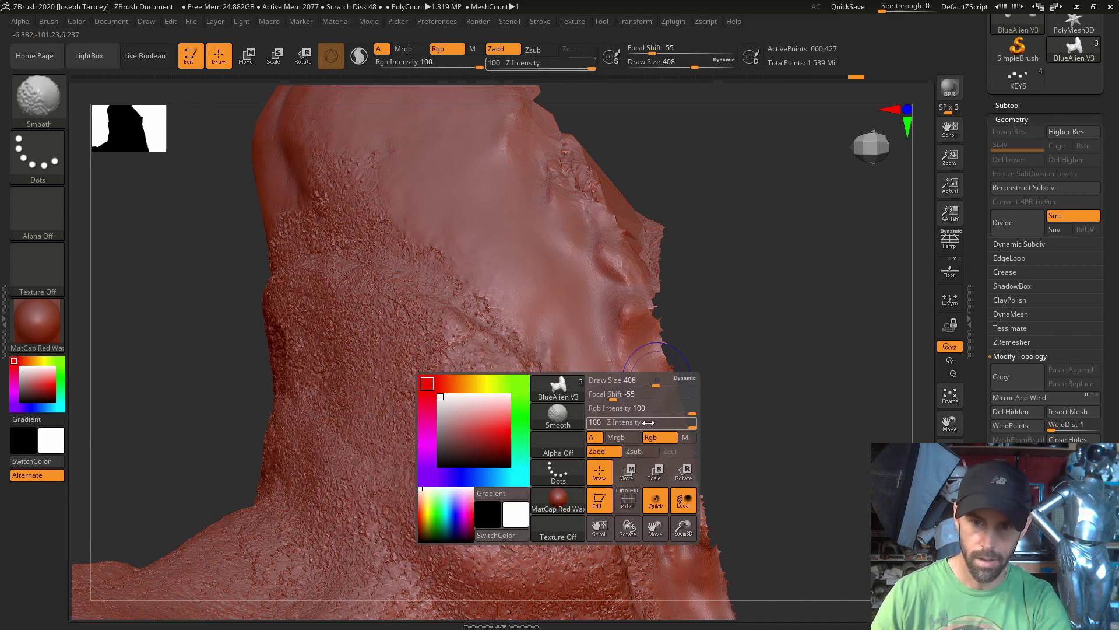
- Set smoothing Z Intensity to 49 and smooth the neck skin and shoulder texture
drag(685, 422, 662, 428)
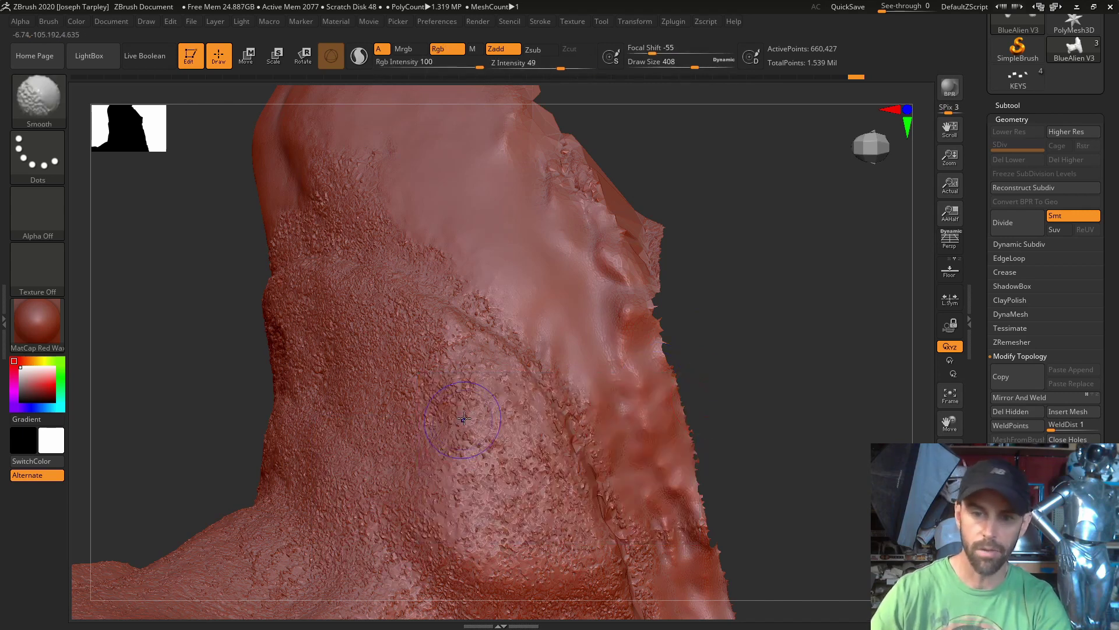
mouse_move(475, 409)
shift+mouse_down()
mouse_move(496, 480)
mouse_move(532, 541)
mouse_move(543, 479)
shift+mouse_up()
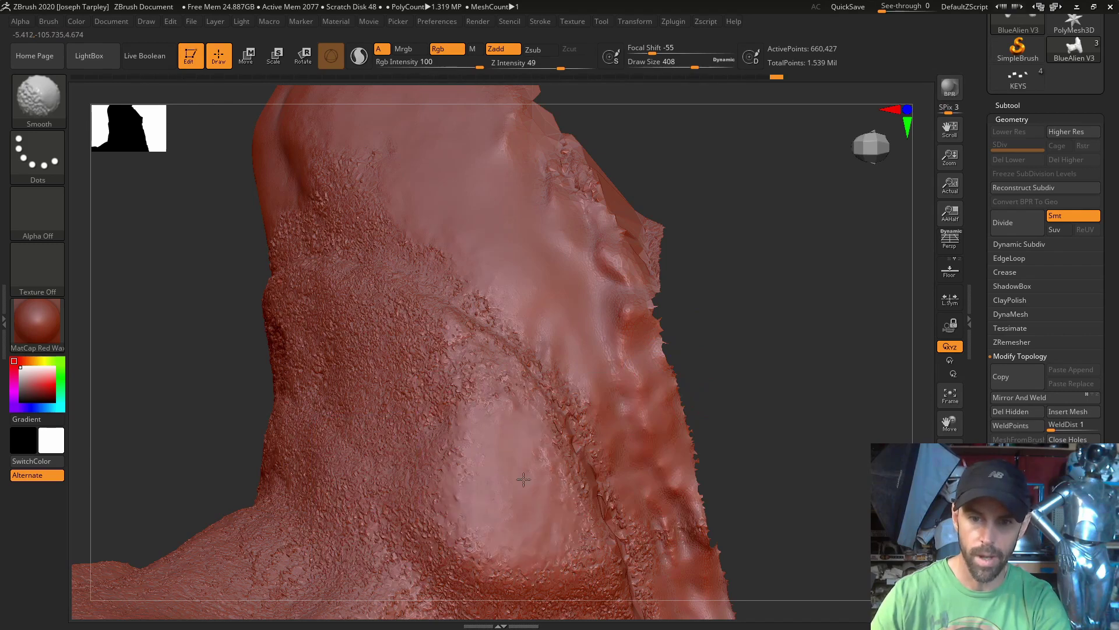
mouse_move(802, 327)
mouse_down()
mouse_move(837, 295)
mouse_move(874, 292)
mouse_up()
mouse_move(507, 373)
shift+mouse_down()
mouse_move(475, 411)
mouse_move(412, 296)
mouse_move(460, 346)
mouse_move(379, 300)
shift+mouse_up()
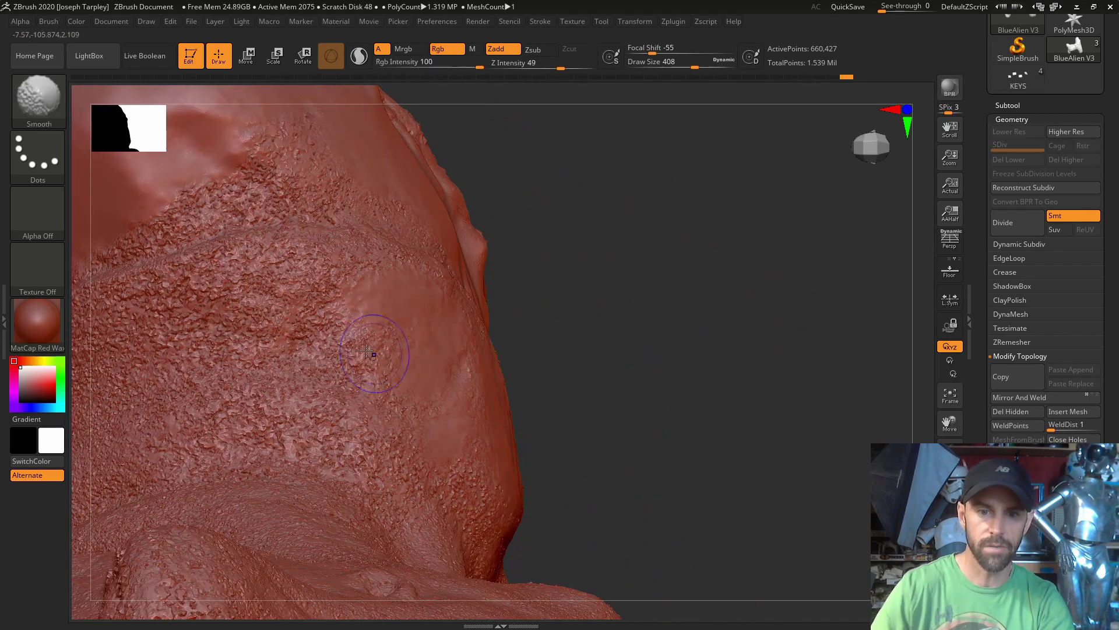
mouse_move(366, 349)
shift+mouse_down()
mouse_move(222, 268)
mouse_move(326, 362)
mouse_move(268, 431)
mouse_move(344, 367)
shift+mouse_up()
drag(603, 320, 288, 305)
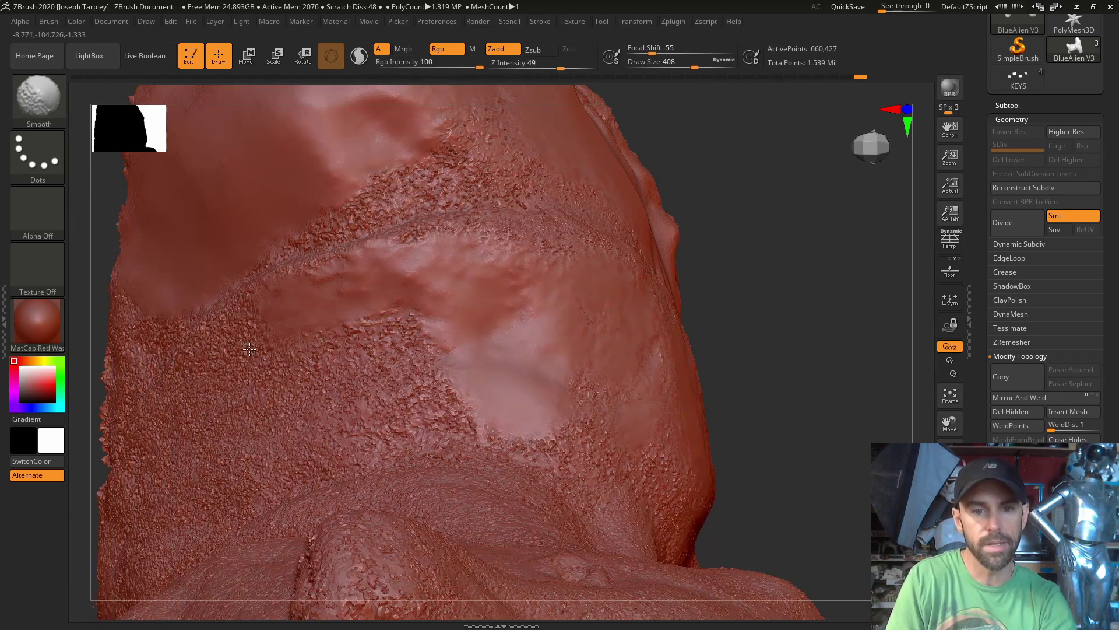
shift+drag(231, 363, 377, 318)
- Smooth the rough lower-left areas and the chin
mouse_move(781, 283)
mouse_down()
mouse_move(863, 295)
mouse_move(880, 313)
mouse_up()
mouse_move(583, 353)
shift+mouse_down()
mouse_move(519, 391)
mouse_move(379, 431)
mouse_move(356, 402)
mouse_move(199, 408)
mouse_move(343, 329)
shift+mouse_up()
drag(694, 236, 784, 248)
mouse_move(352, 400)
shift+mouse_down()
mouse_move(230, 484)
mouse_move(222, 521)
mouse_move(408, 448)
mouse_move(228, 600)
shift+mouse_up()
drag(656, 300, 742, 313)
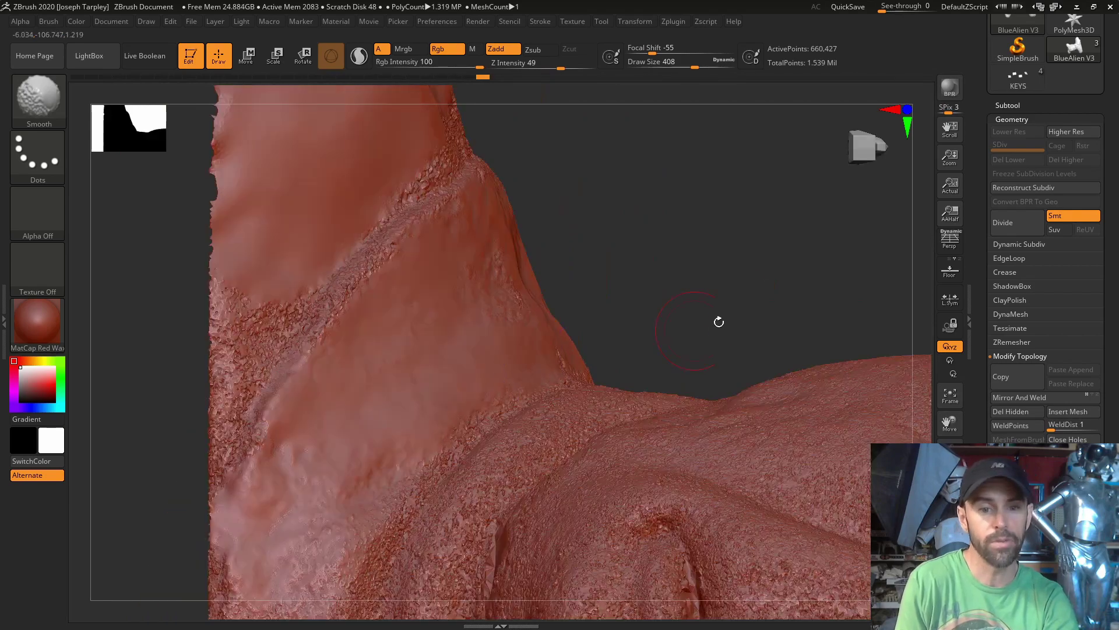
alt+drag(697, 205, 713, 22)
mouse_move(350, 394)
shift+mouse_down()
mouse_move(338, 539)
mouse_move(256, 410)
mouse_move(283, 574)
shift+mouse_up()
alt+drag(156, 380, 116, 164)
mouse_move(297, 362)
shift+mouse_down()
mouse_move(397, 469)
mouse_move(266, 371)
mouse_move(420, 539)
mouse_move(458, 545)
shift+mouse_up()
drag(598, 543, 741, 539)
shift+drag(422, 472, 639, 564)
- Smooth more rough skin around the neck from several angles
drag(187, 429, 385, 407)
drag(526, 490, 688, 413)
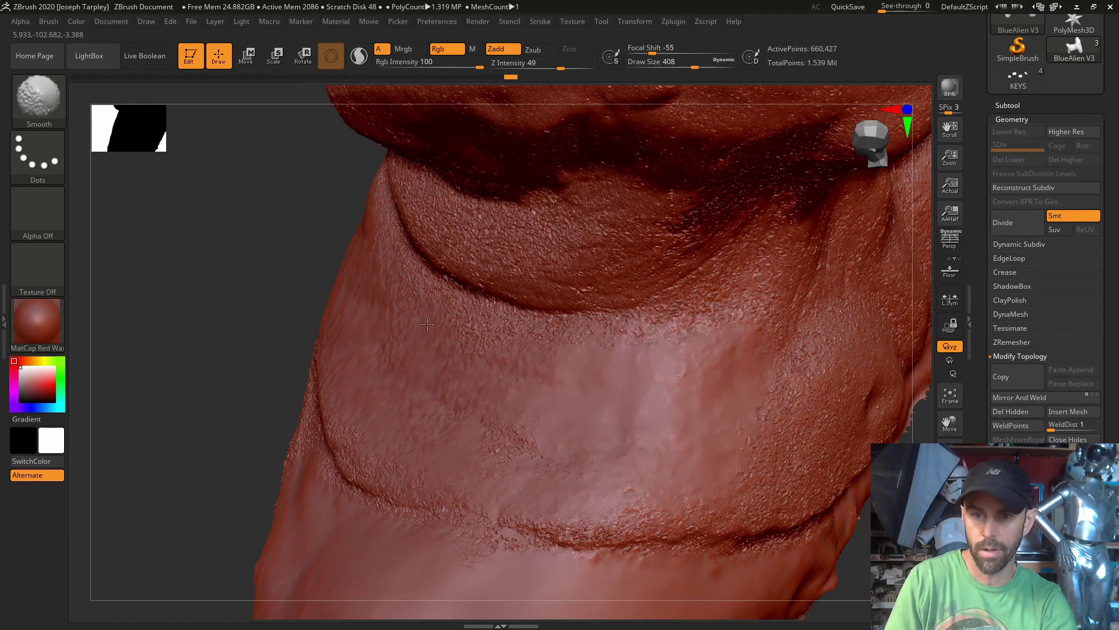
shift+drag(801, 445, 814, 347)
drag(175, 350, 280, 361)
shift+drag(385, 315, 659, 327)
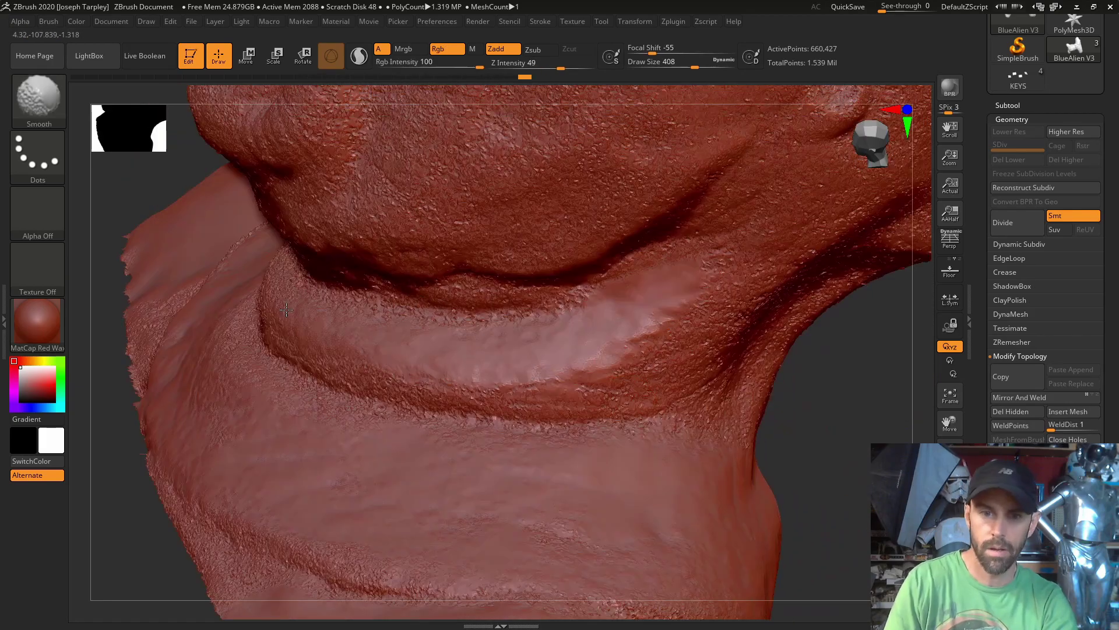
drag(839, 361, 816, 432)
drag(164, 199, 303, 204)
shift+drag(408, 309, 429, 396)
- Smooth rough skin patches across the cheek and head
drag(880, 396, 816, 326)
drag(128, 251, 151, 361)
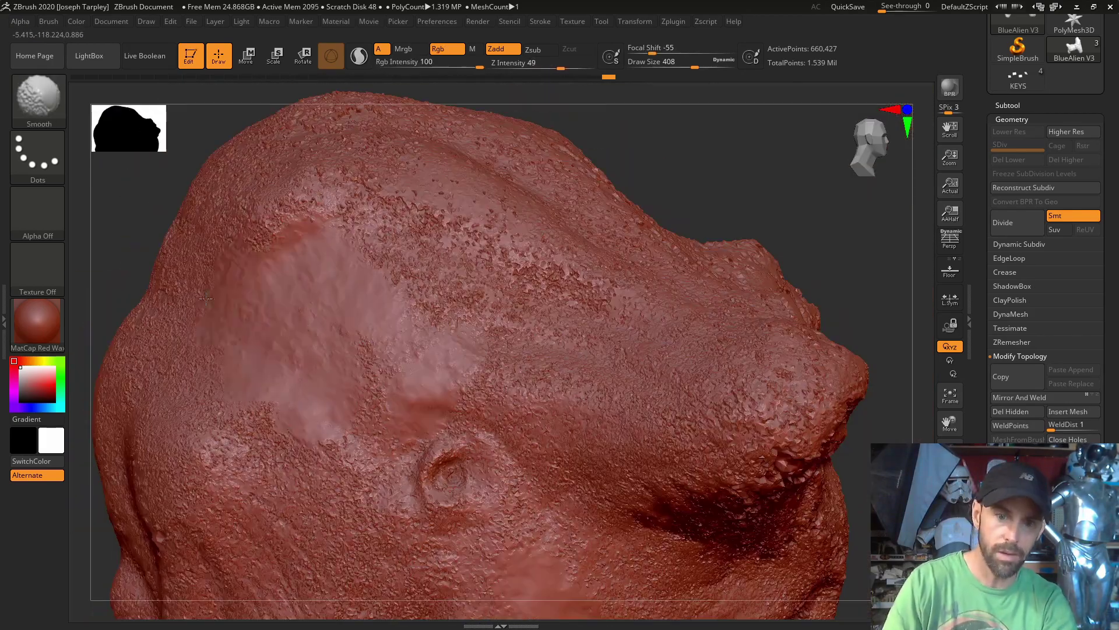
shift+drag(221, 426, 367, 495)
drag(816, 151, 757, 210)
drag(140, 349, 245, 303)
shift+drag(396, 244, 587, 303)
drag(816, 443, 729, 362)
shift+drag(327, 175, 338, 455)
drag(728, 408, 817, 350)
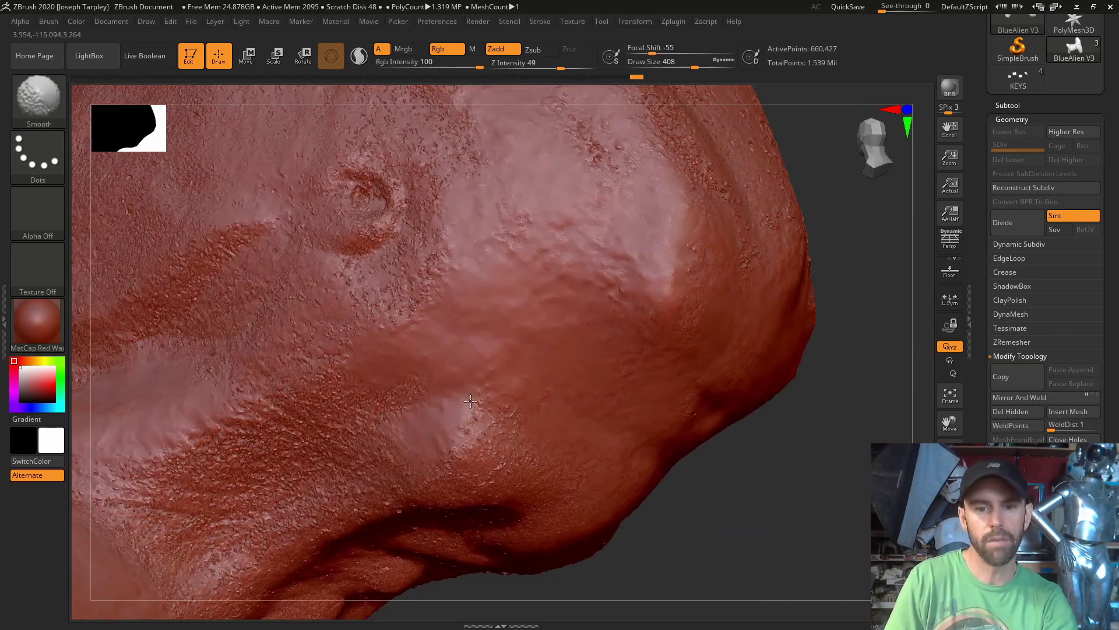
shift+drag(146, 501, 280, 467)
mouse_move(787, 467)
mouse_down()
mouse_move(776, 495)
mouse_move(845, 373)
mouse_up()
mouse_move(501, 268)
shift+mouse_down()
mouse_move(484, 147)
mouse_move(832, 264)
mouse_move(551, 390)
mouse_move(539, 513)
shift+mouse_up()
- Smooth rough skin on the forehead, brow and area below the brow
drag(816, 291, 752, 221)
shift+drag(694, 396, 740, 484)
mouse_move(175, 496)
mouse_down()
mouse_move(233, 467)
mouse_move(175, 508)
mouse_up()
drag(175, 467, 151, 525)
mouse_move(635, 286)
shift+mouse_down()
mouse_move(550, 405)
mouse_move(659, 326)
shift+mouse_up()
drag(816, 379, 758, 326)
mouse_move(484, 321)
shift+mouse_down()
mouse_move(457, 363)
mouse_move(251, 245)
shift+mouse_up()
drag(816, 443, 828, 361)
shift+drag(613, 262, 705, 210)
mouse_move(729, 466)
mouse_down()
mouse_move(834, 376)
mouse_move(846, 402)
mouse_up()
- Smooth the rough skin on the brow bump and the lower-left patch of the mask
shift+drag(714, 257, 780, 244)
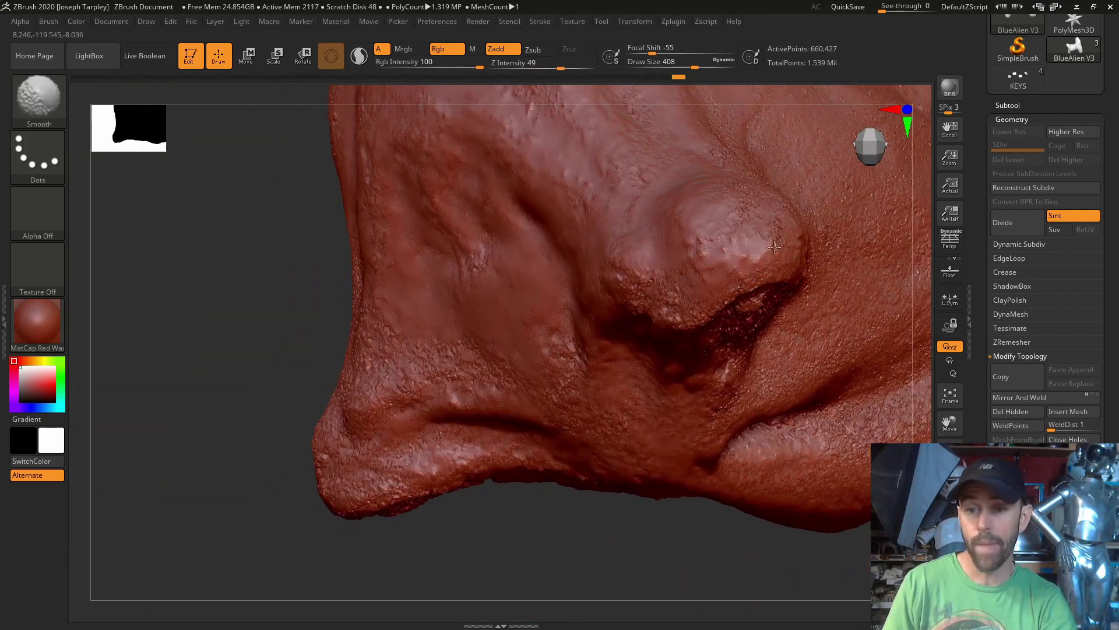
mouse_move(204, 367)
mouse_down()
mouse_move(315, 361)
mouse_move(333, 350)
mouse_up()
mouse_move(260, 344)
shift+mouse_down()
mouse_move(286, 391)
mouse_move(278, 146)
shift+mouse_up()
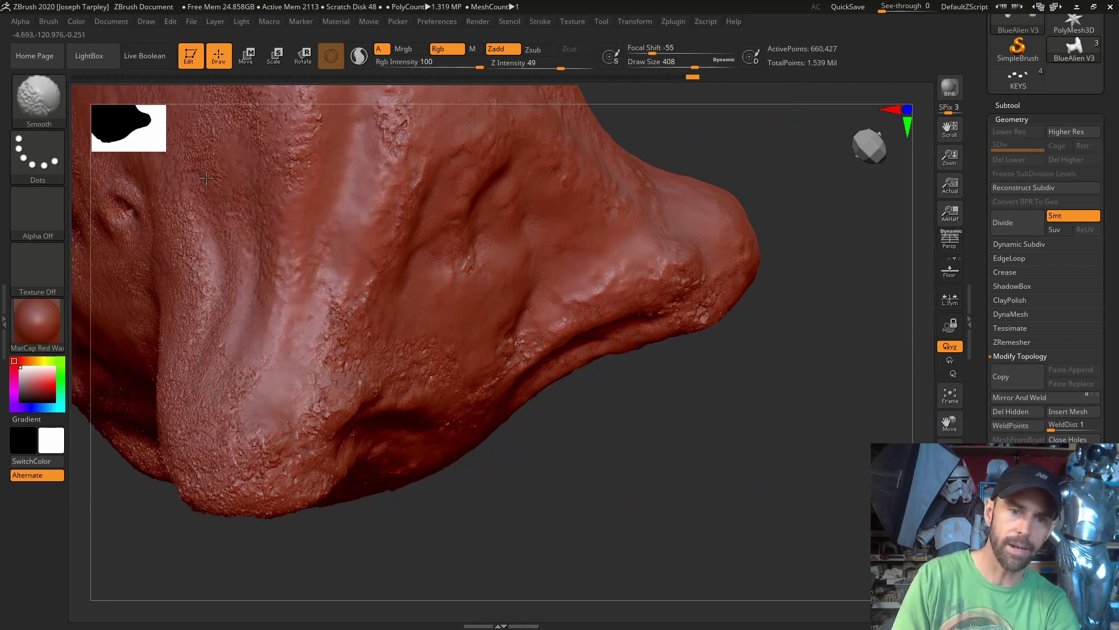
alt+drag(630, 520, 722, 541)
right_drag(617, 383, 402, 250)
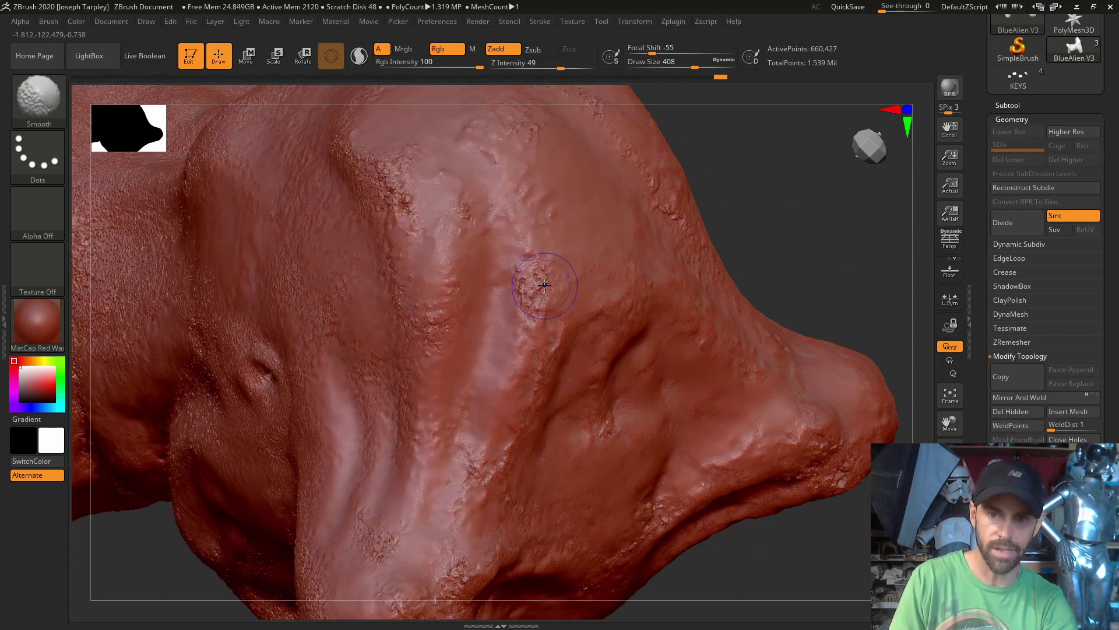
mouse_move(590, 344)
right_down()
mouse_move(845, 242)
mouse_move(757, 302)
mouse_move(379, 253)
right_up()
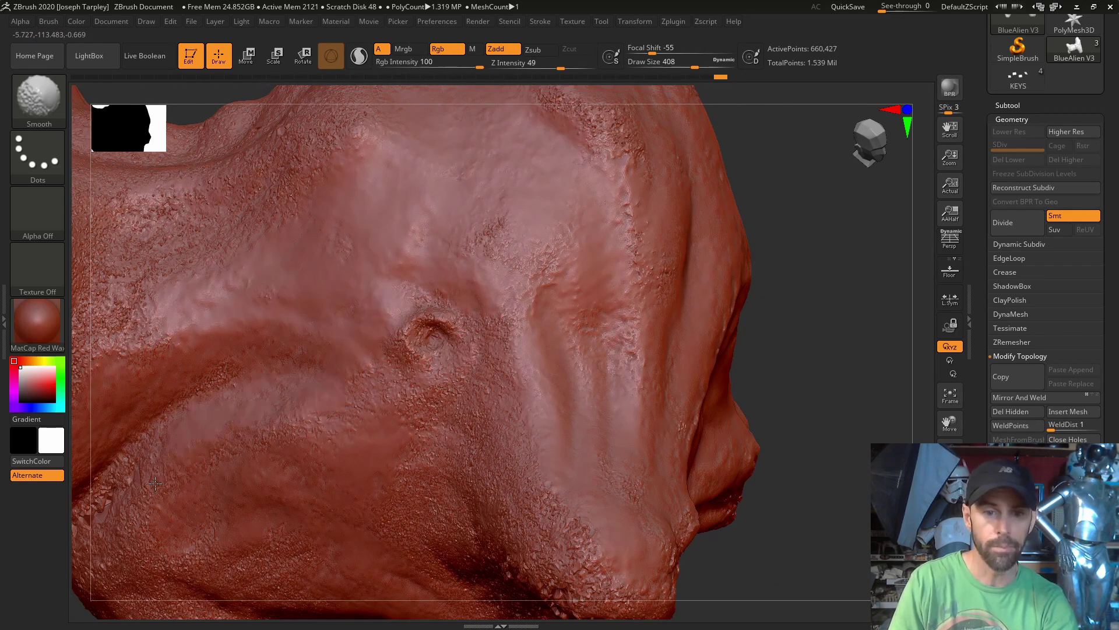
- Smooth the rough lower cheek area, then zoom out to view the whole bust
drag(896, 314, 923, 290)
shift+drag(246, 383, 136, 476)
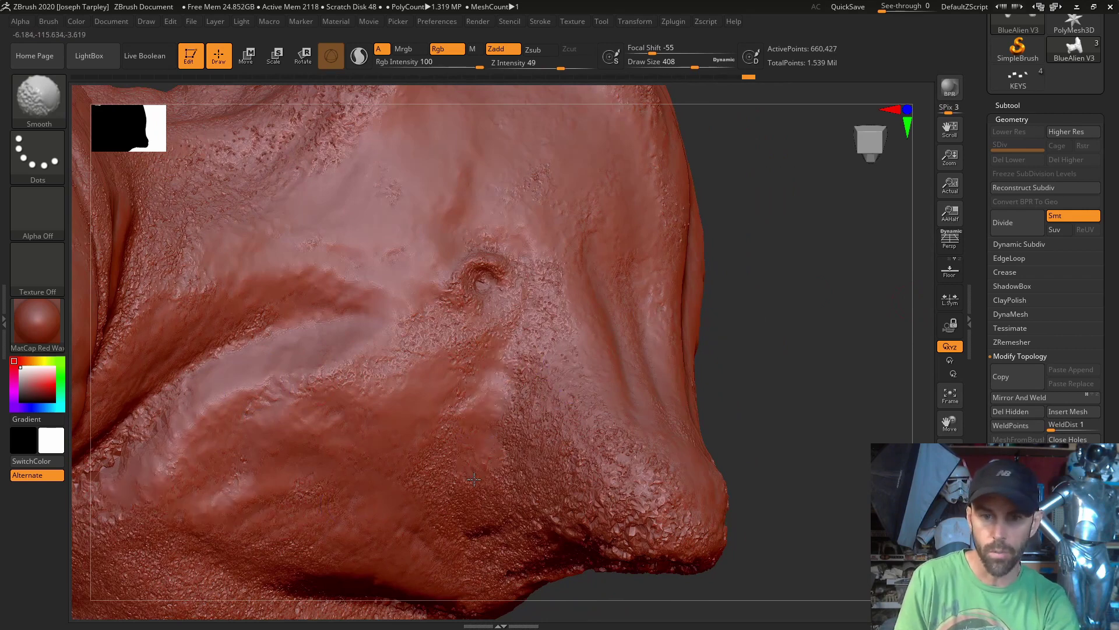
right_drag(611, 503, 622, 458)
right_drag(598, 507, 489, 580)
mouse_move(498, 462)
right_down()
mouse_move(737, 305)
mouse_move(344, 311)
right_up()
right_drag(150, 327, 184, 258)
mouse_move(776, 291)
mouse_down()
mouse_move(862, 313)
mouse_move(828, 334)
mouse_move(869, 320)
mouse_move(863, 335)
mouse_move(839, 338)
mouse_move(832, 410)
mouse_move(851, 210)
mouse_up()
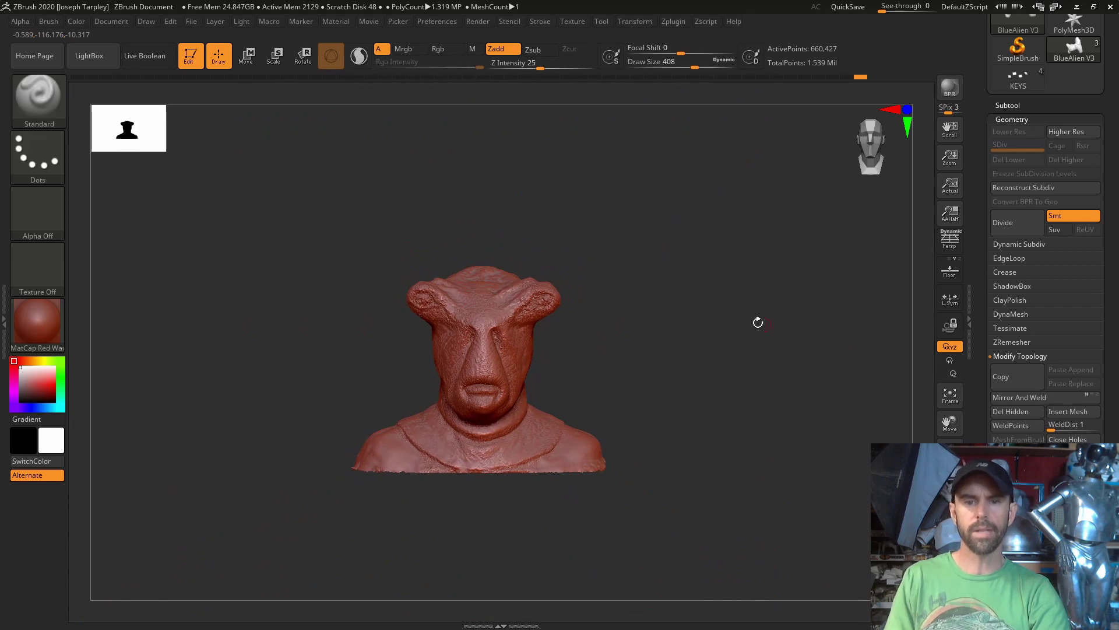
- Save the smoothed bust over BlueAlien V3.ztl, confirming the overwrite
right_drag(752, 312, 816, 275)
right_drag(696, 335, 719, 393)
scroll(1116, 201, up, 3)
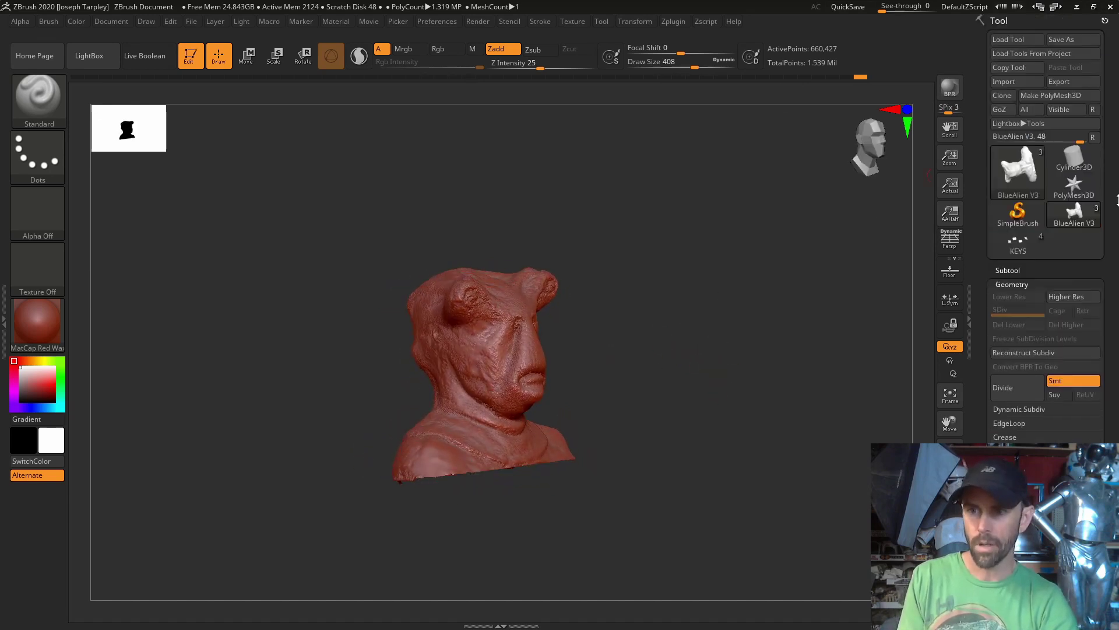
click(1086, 40)
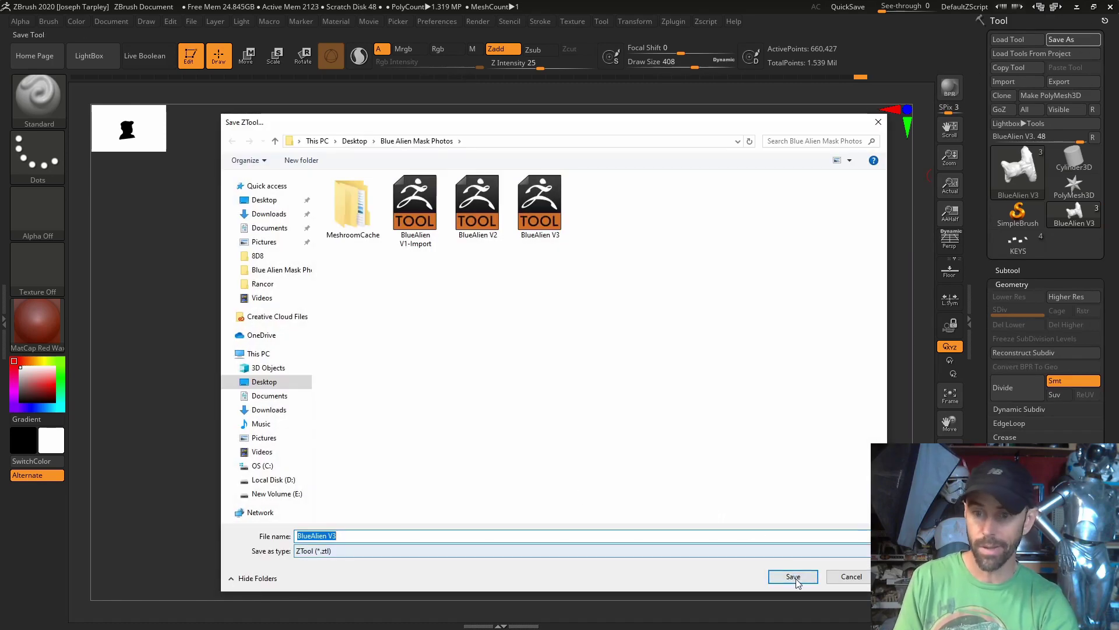
click(794, 581)
click(595, 326)
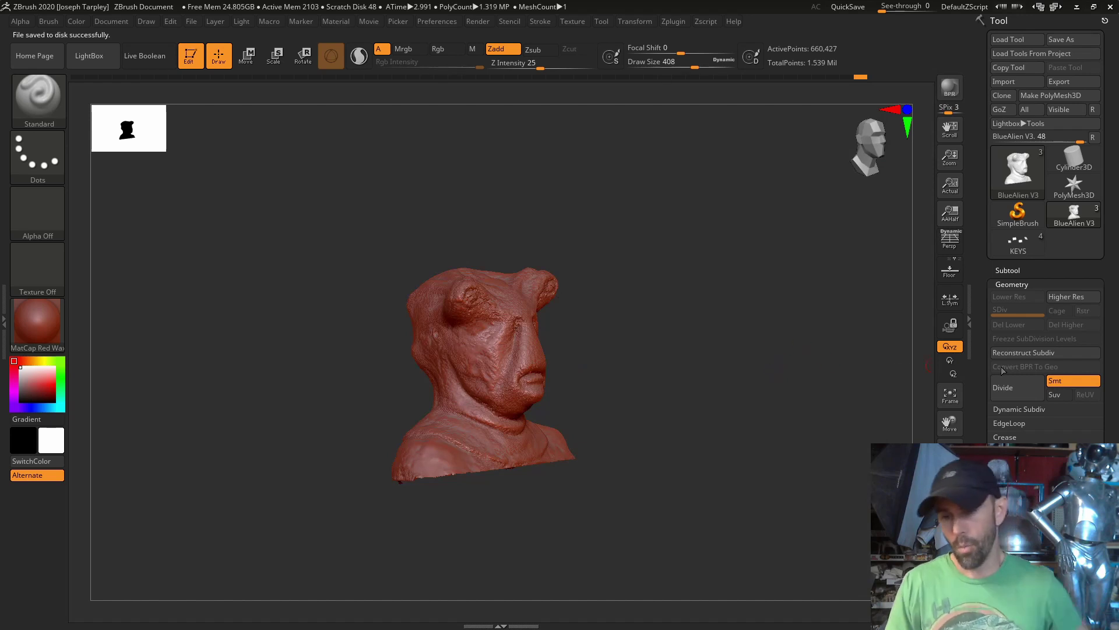
drag(976, 593, 976, 390)
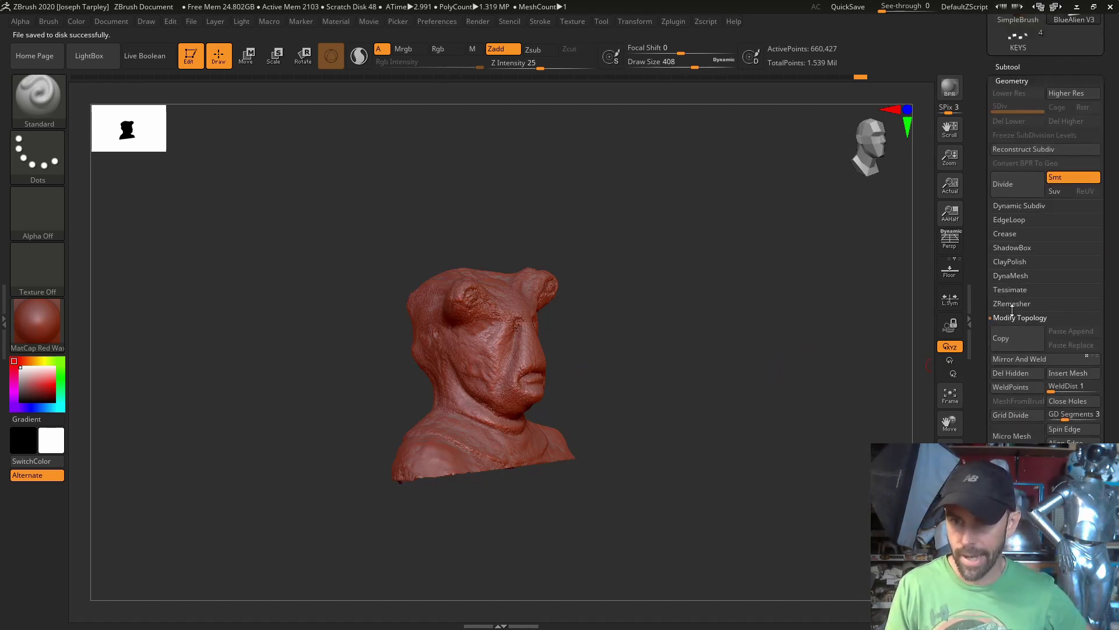
- Set DynaMesh blur to 0 at resolution 128, remesh, and orbit to inspect the result
click(1014, 276)
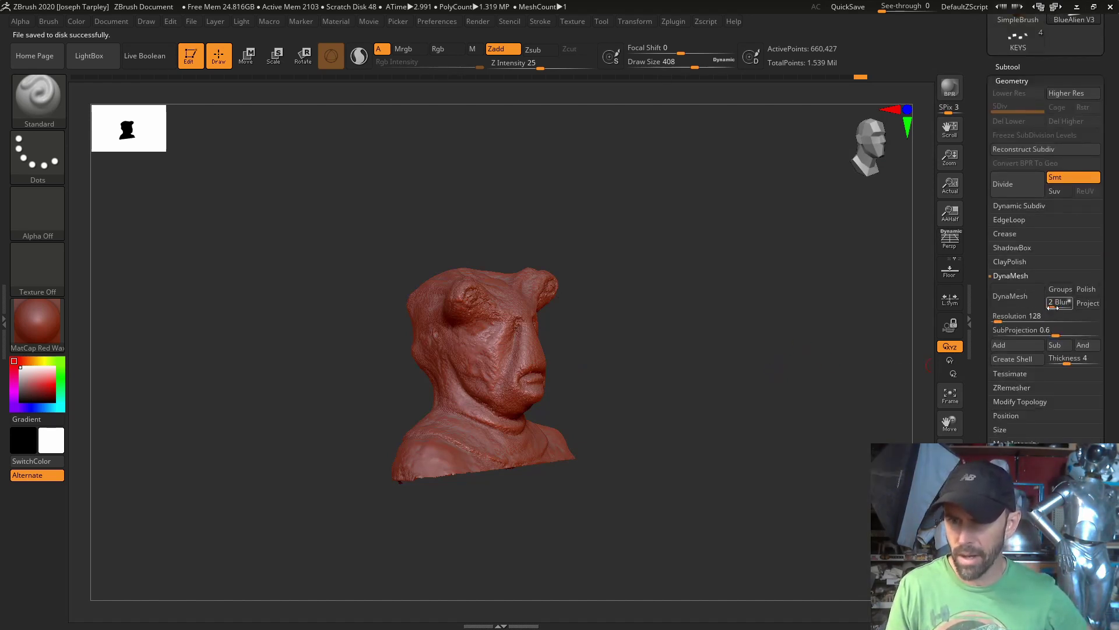
drag(1053, 308, 1042, 308)
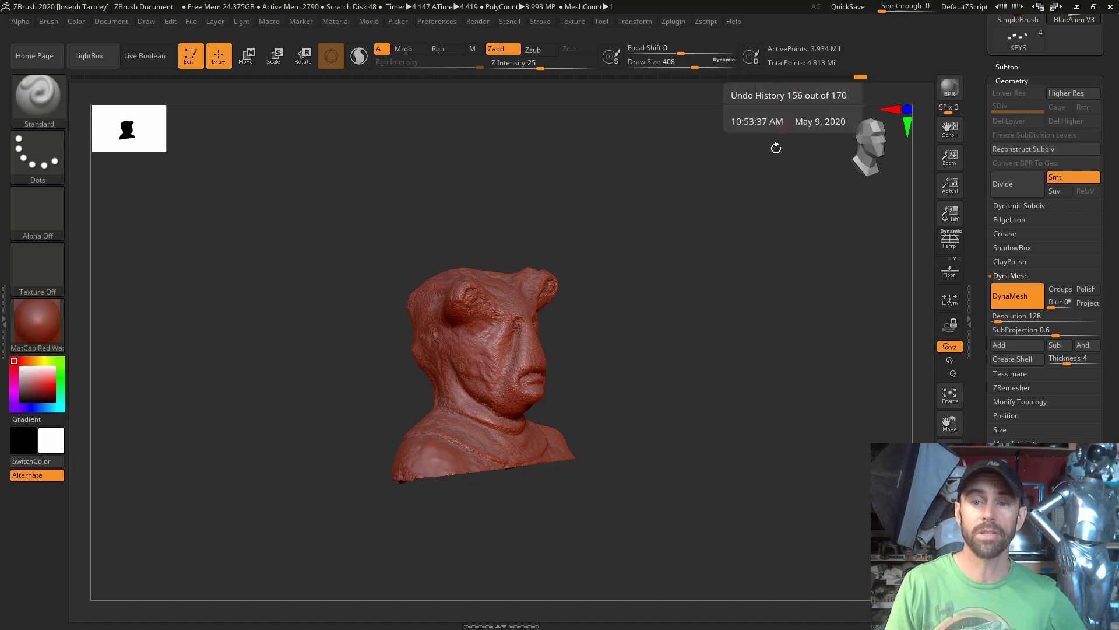
mouse_move(751, 330)
mouse_down()
mouse_move(744, 300)
mouse_move(727, 327)
mouse_move(723, 316)
mouse_up()
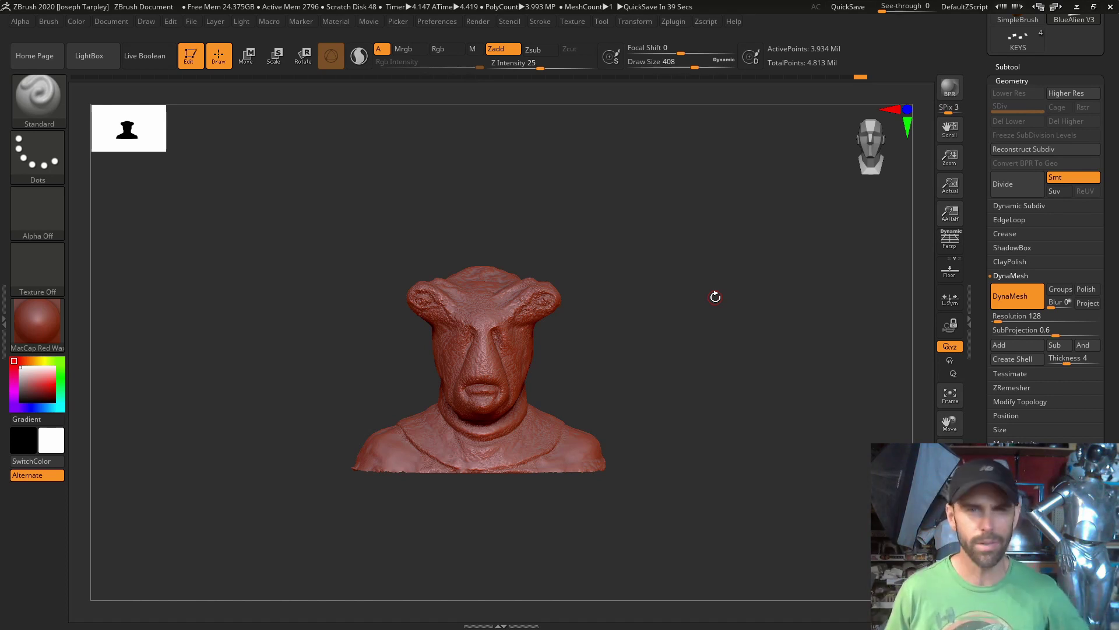
mouse_move(620, 335)
mouse_down()
mouse_move(632, 255)
mouse_move(635, 405)
mouse_move(663, 321)
mouse_move(708, 373)
mouse_move(724, 354)
mouse_move(695, 341)
mouse_move(636, 586)
mouse_move(612, 578)
mouse_up()
- Delete the hidden right shoulder geometry and close the hole it leaves
drag(786, 442, 971, 383)
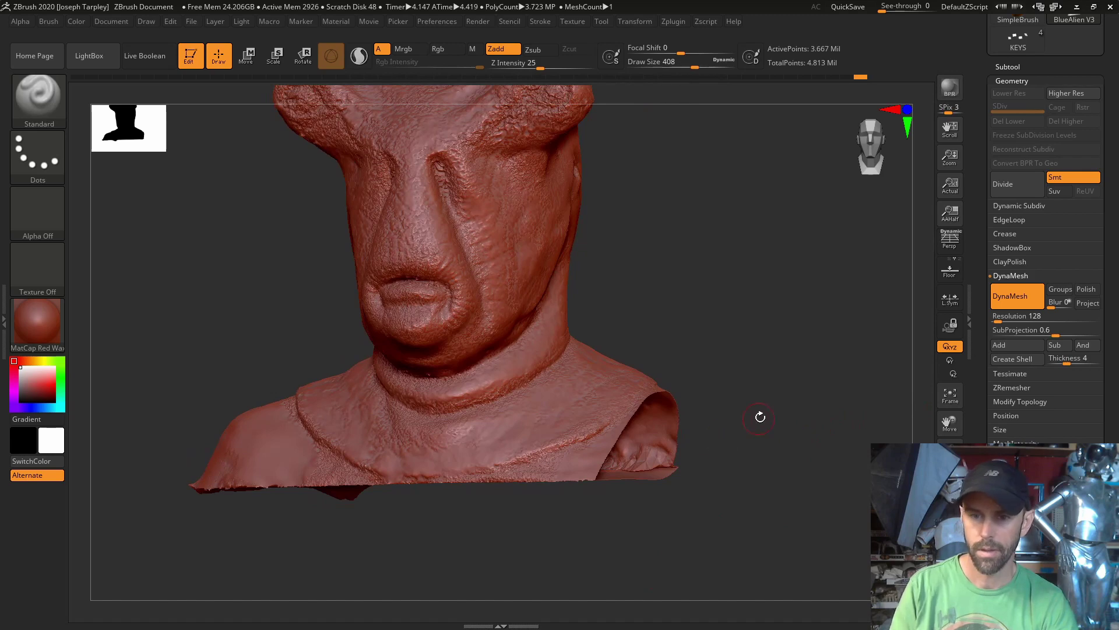
drag(761, 414, 973, 365)
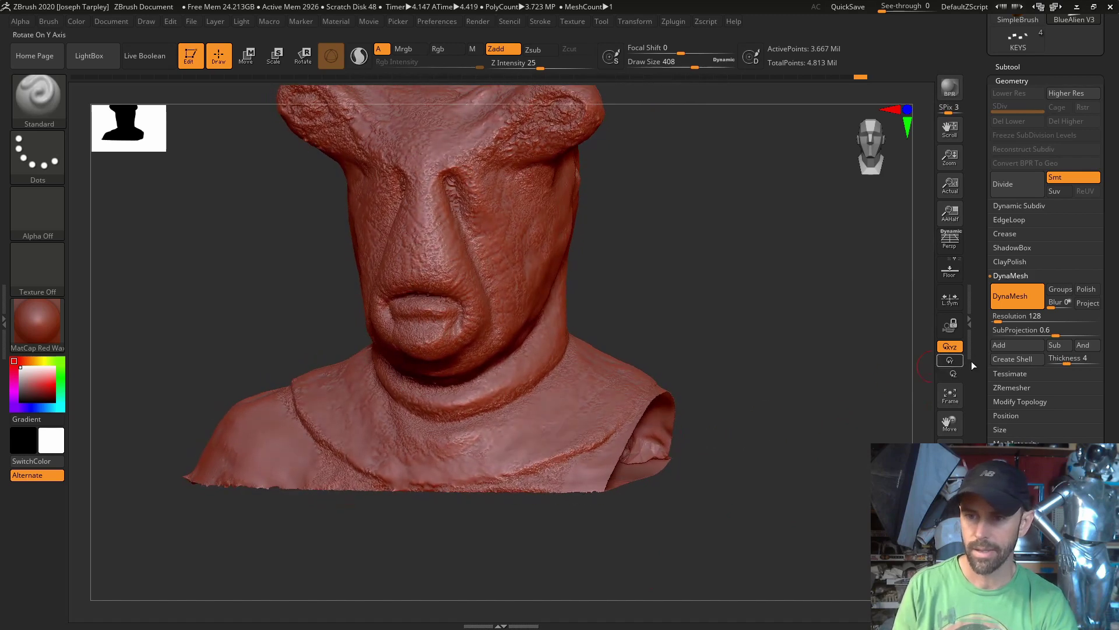
click(1017, 402)
click(1013, 374)
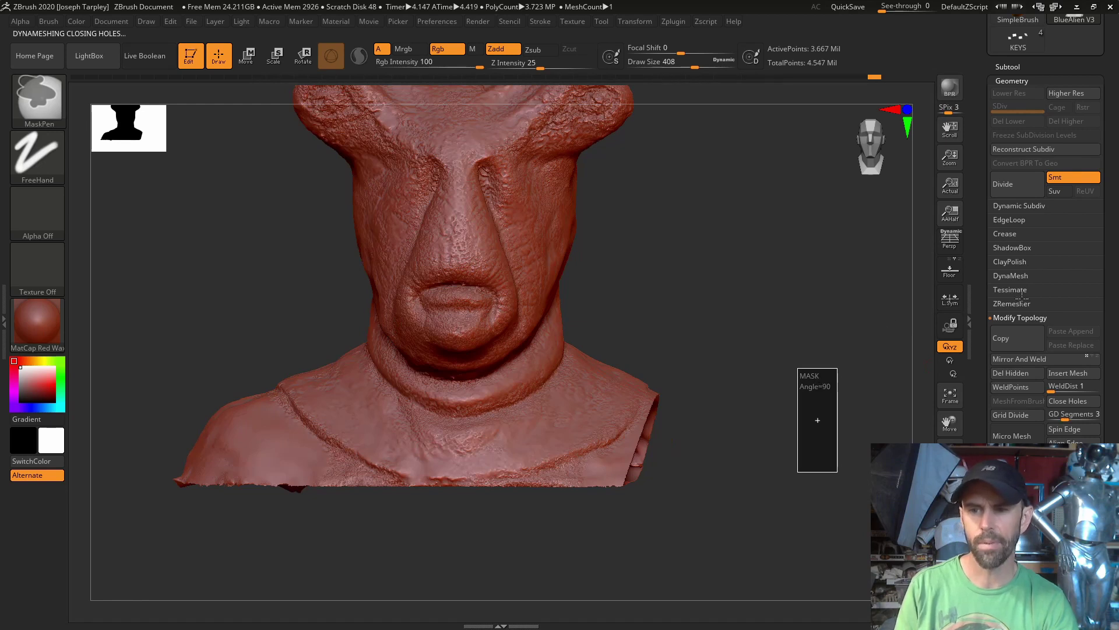
ctrl+click(771, 408)
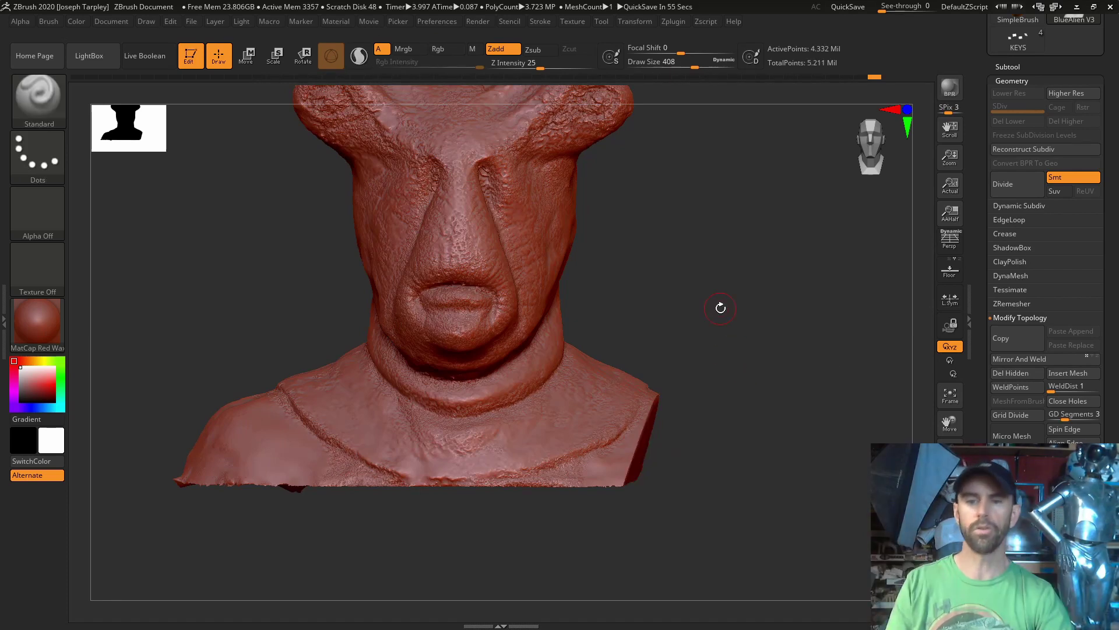
- Lasso-hide and delete the left shoulder, then inspect the closed underside
drag(721, 308, 801, 304)
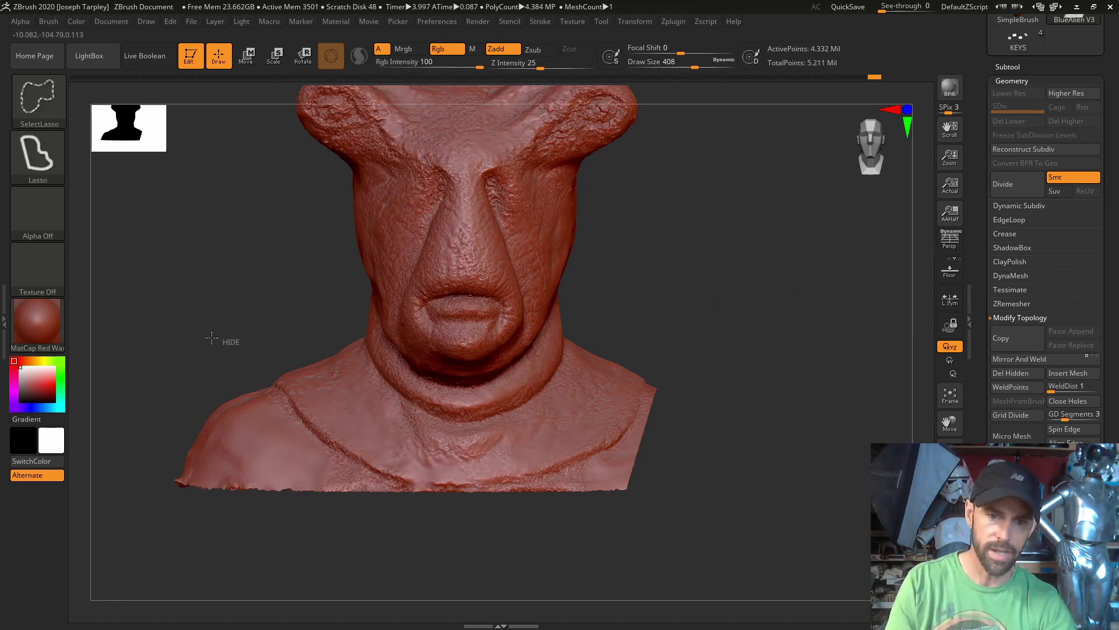
mouse_move(236, 344)
ctrl+shift+mouse_down()
mouse_move(320, 604)
mouse_move(396, 579)
ctrl+shift+mouse_up()
mouse_move(624, 565)
mouse_down()
mouse_move(670, 520)
mouse_move(617, 524)
mouse_move(900, 405)
mouse_up()
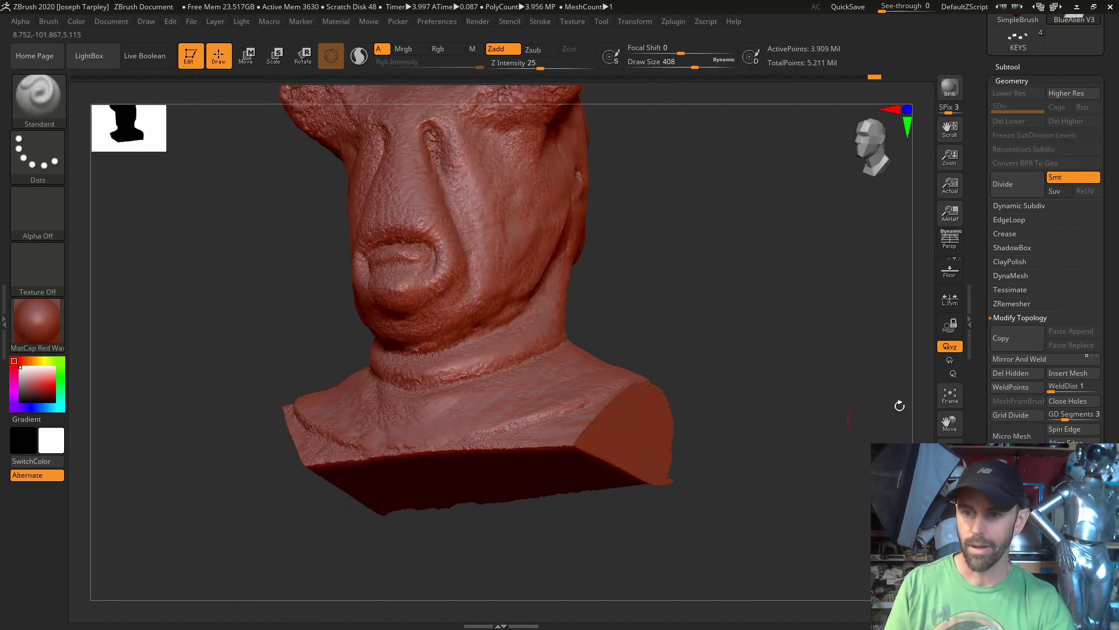
click(1015, 373)
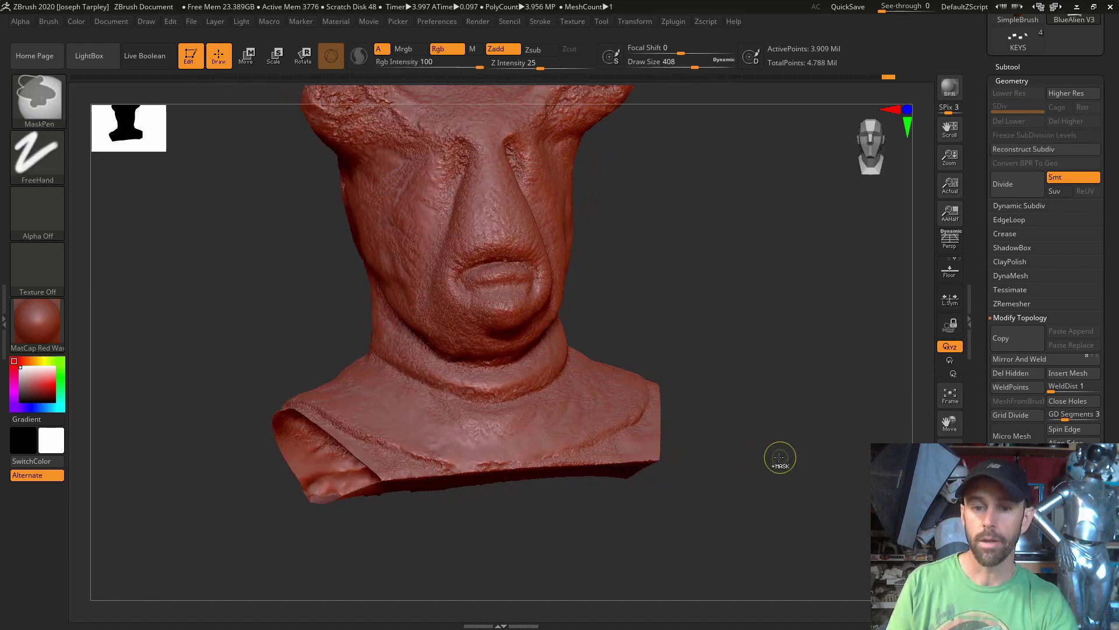
key(ctrl)
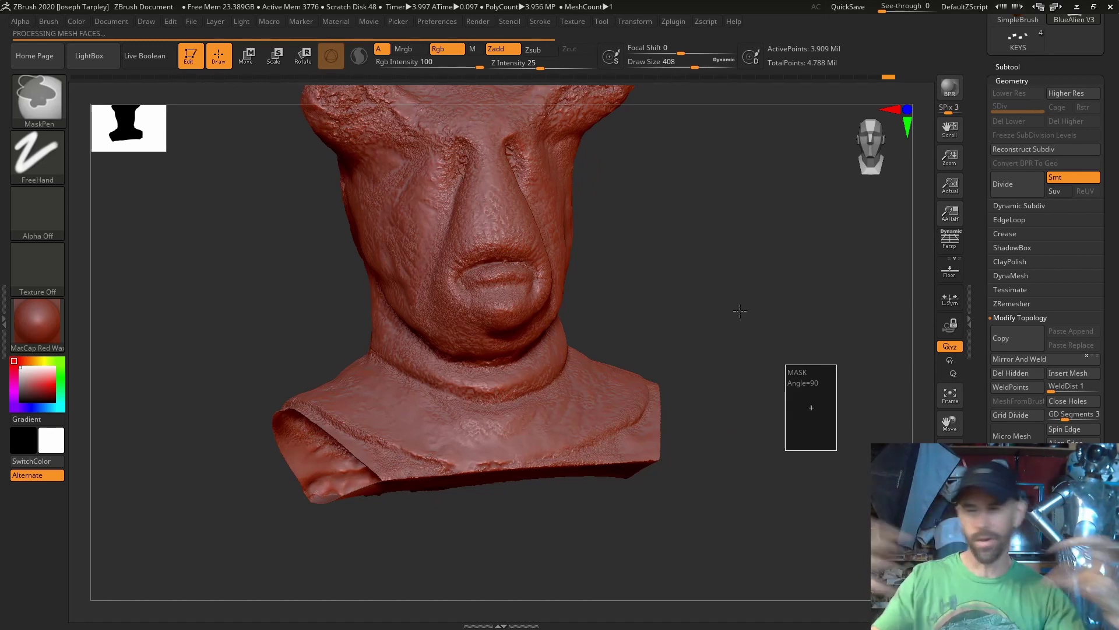
mouse_move(727, 394)
mouse_down()
mouse_move(757, 320)
mouse_move(778, 344)
mouse_move(847, 372)
mouse_move(827, 390)
mouse_move(747, 377)
mouse_move(735, 361)
mouse_move(747, 377)
mouse_move(747, 322)
mouse_move(824, 450)
mouse_move(782, 408)
mouse_move(827, 414)
mouse_move(836, 373)
mouse_up()
scroll(1000, 251, up, 6)
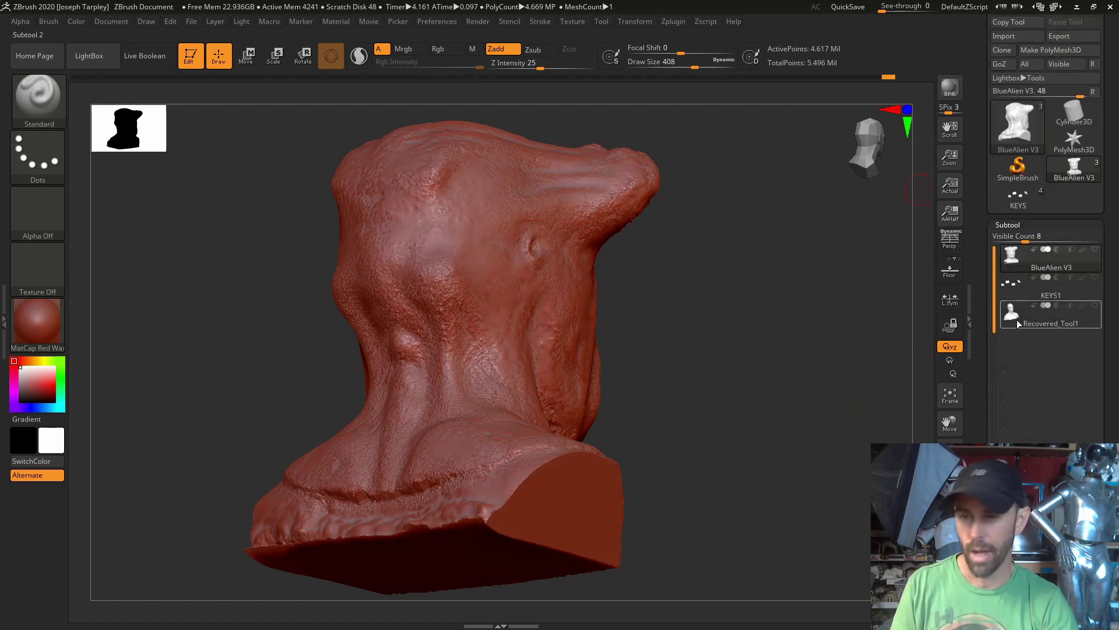
- Make the Recovered_Tool1 life-cast bust and the BlueAlien V3 mask both visible
click(1097, 307)
click(1099, 293)
drag(903, 379, 845, 414)
mouse_move(870, 376)
mouse_down()
mouse_move(852, 373)
mouse_move(874, 400)
mouse_move(854, 402)
mouse_move(850, 365)
mouse_up()
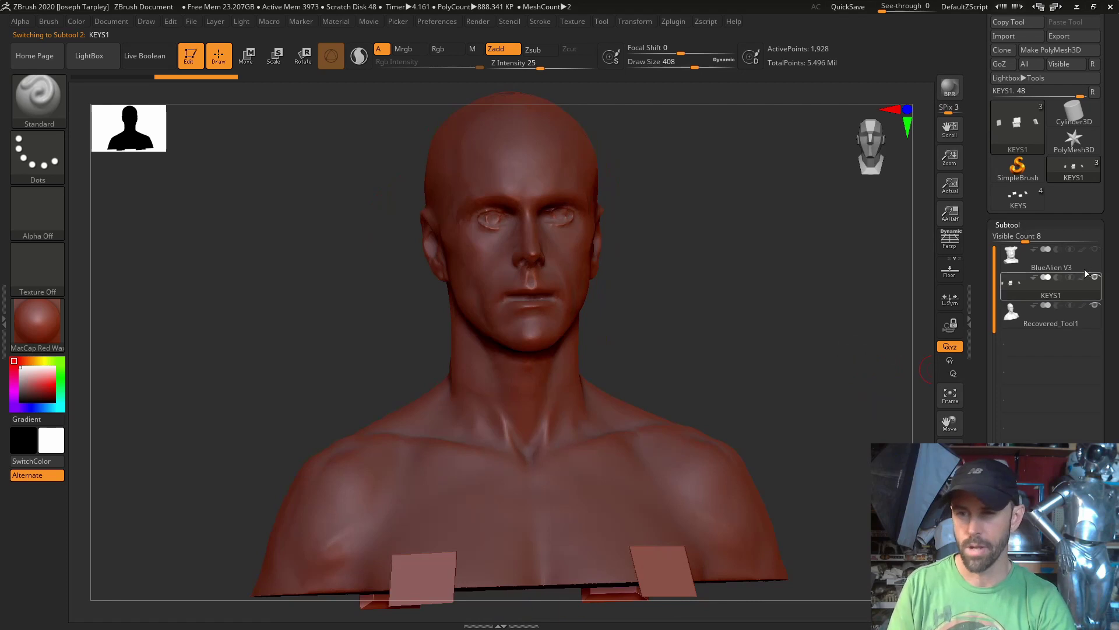
click(1095, 250)
drag(812, 388, 934, 416)
- Select BlueAlien V3 and toggle Transp on and off to compare the mask's fit
alt+click(616, 296)
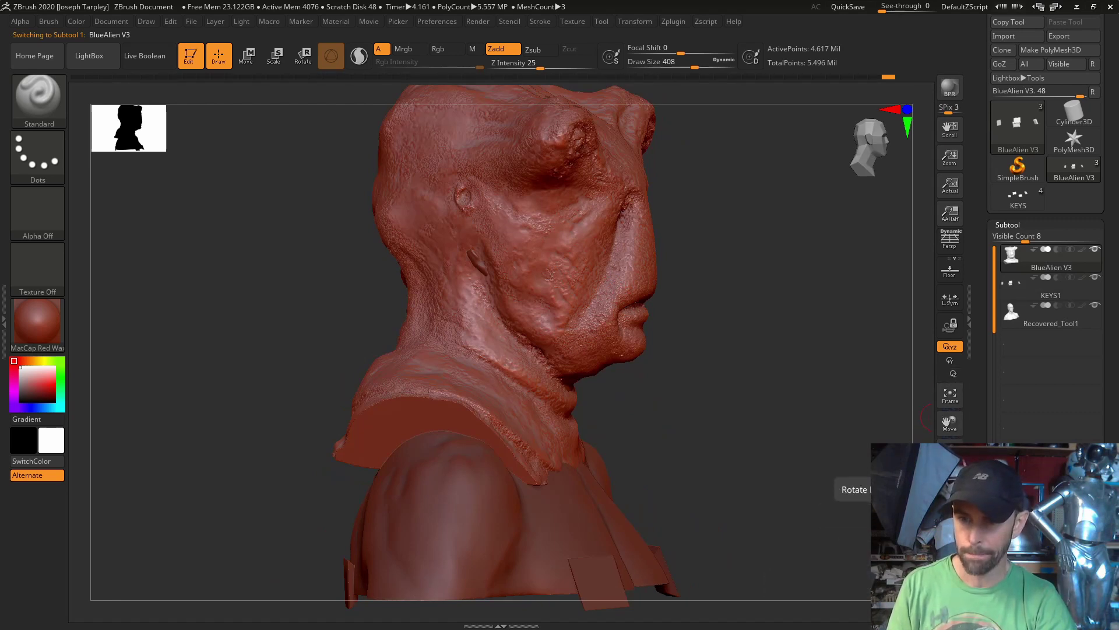
click(950, 534)
drag(827, 452, 852, 457)
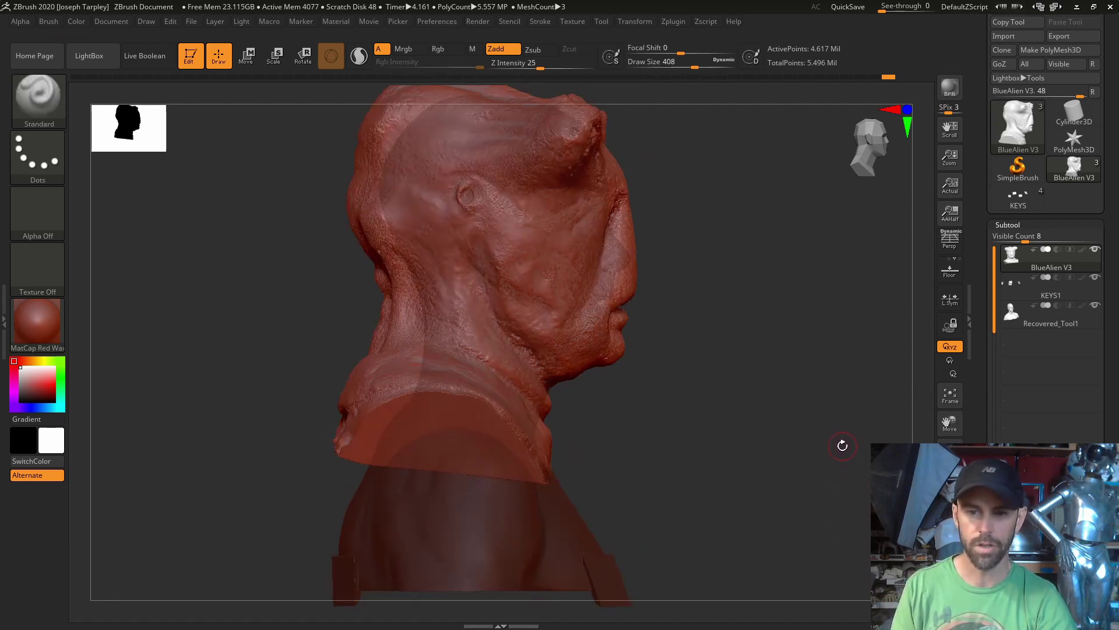
drag(804, 356, 825, 357)
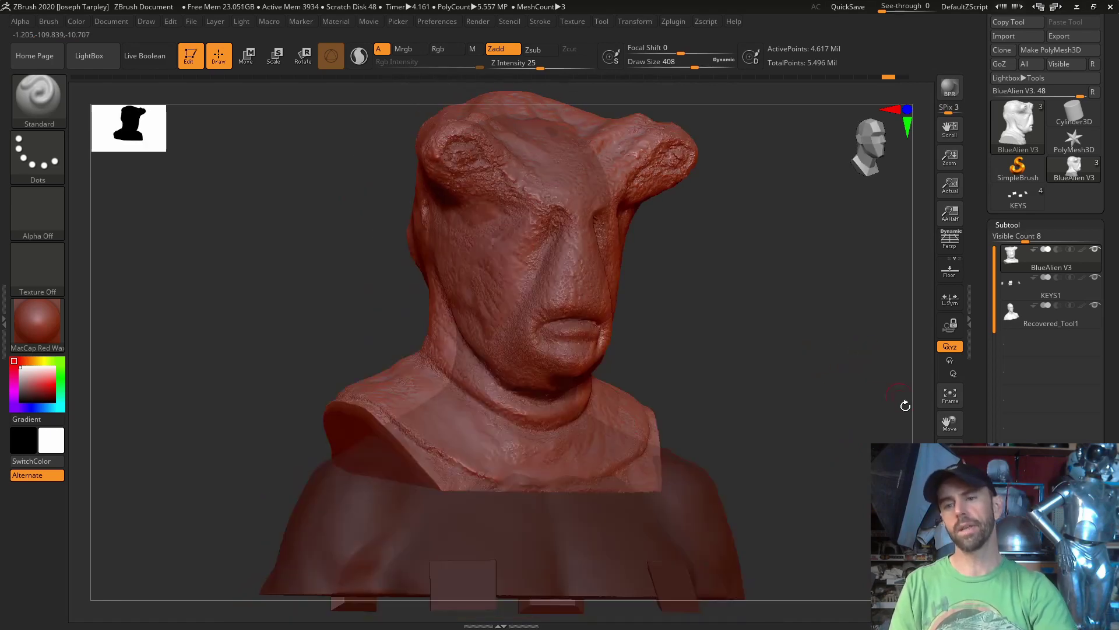
click(950, 534)
drag(871, 436, 779, 359)
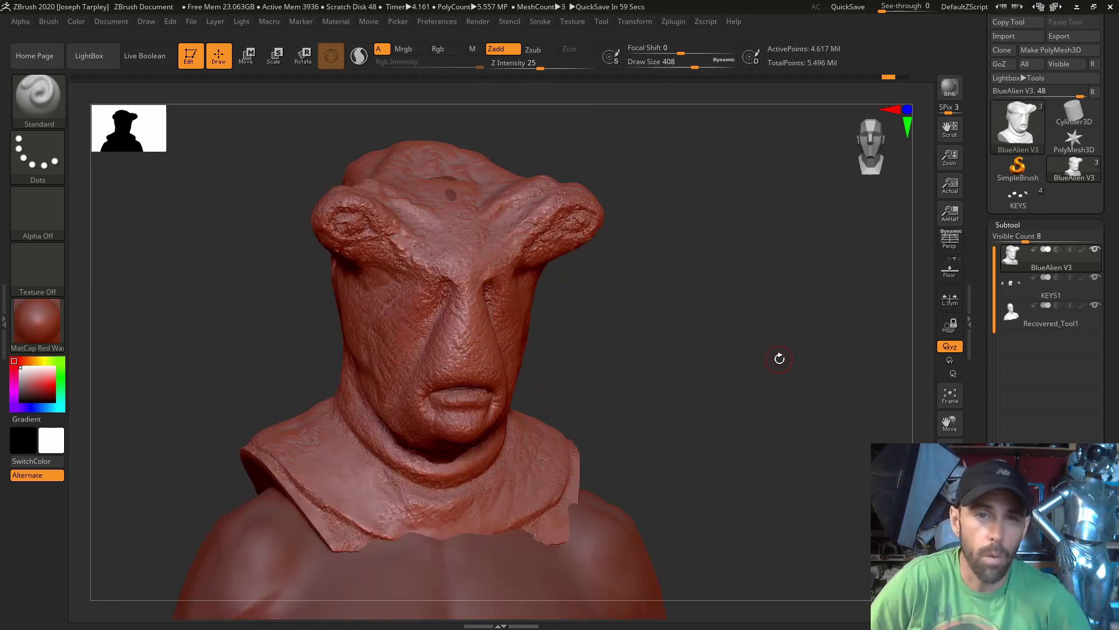